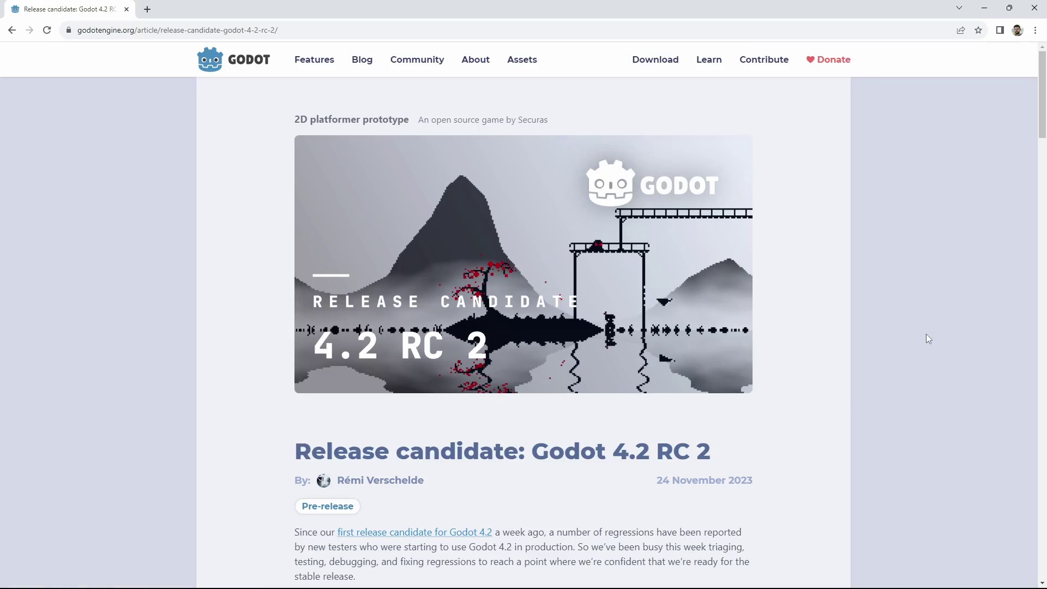
- Scroll down through the Godot 4.2 RC 2 changelog in Chrome
scroll(925, 334, "down", 6)
scroll(925, 338, "down", 15)
scroll(926, 339, "down", 13)
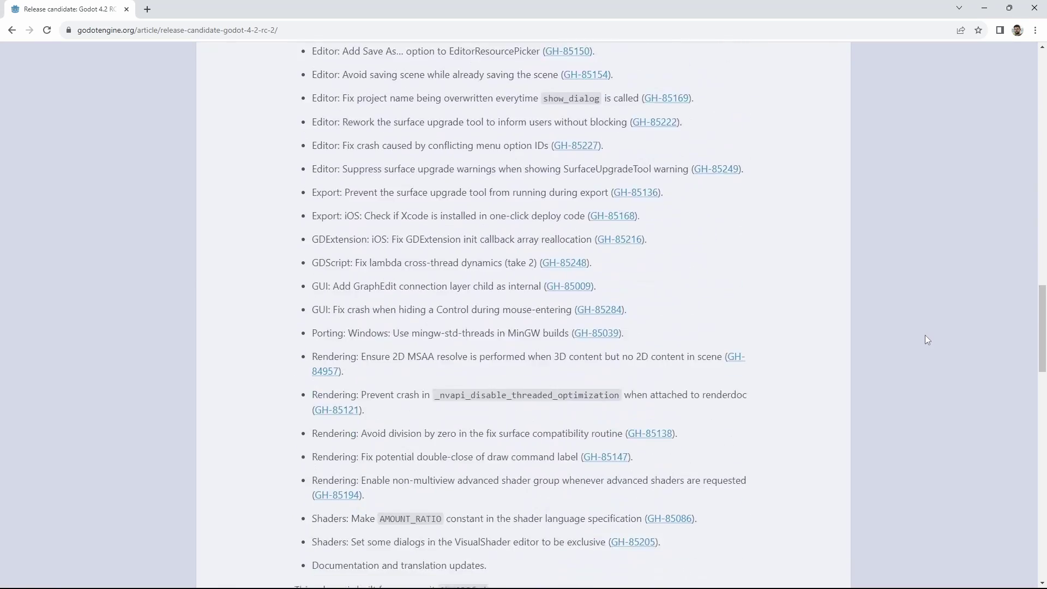
scroll(925, 336, "down", 1)
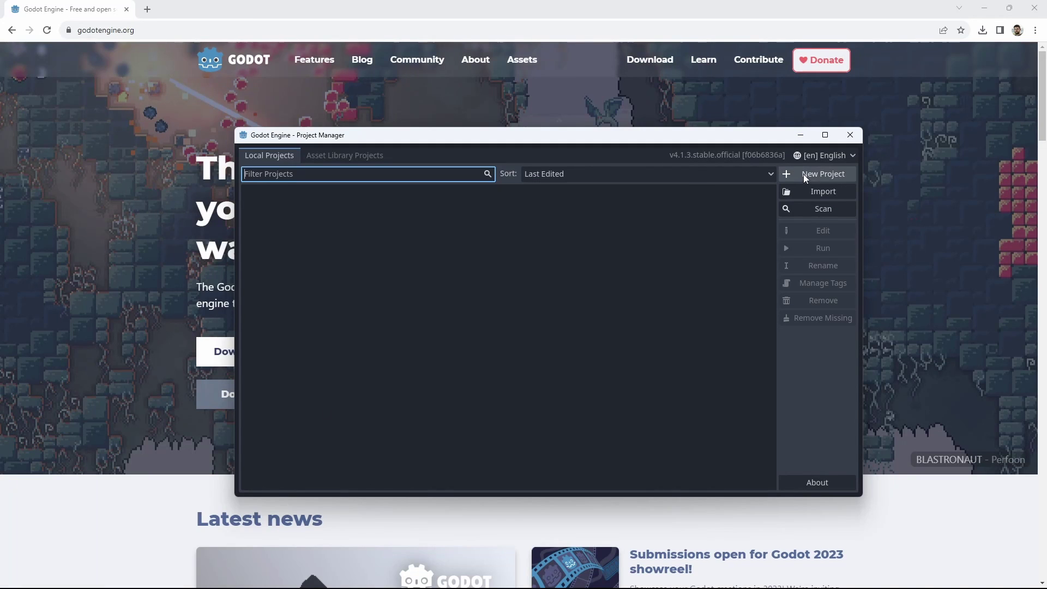
- Create project 'XR Tutorial' at C:/Temp/Godot/XR Tutorial with the Compatibility renderer and open it
left_click(803, 174)
type("XR ")
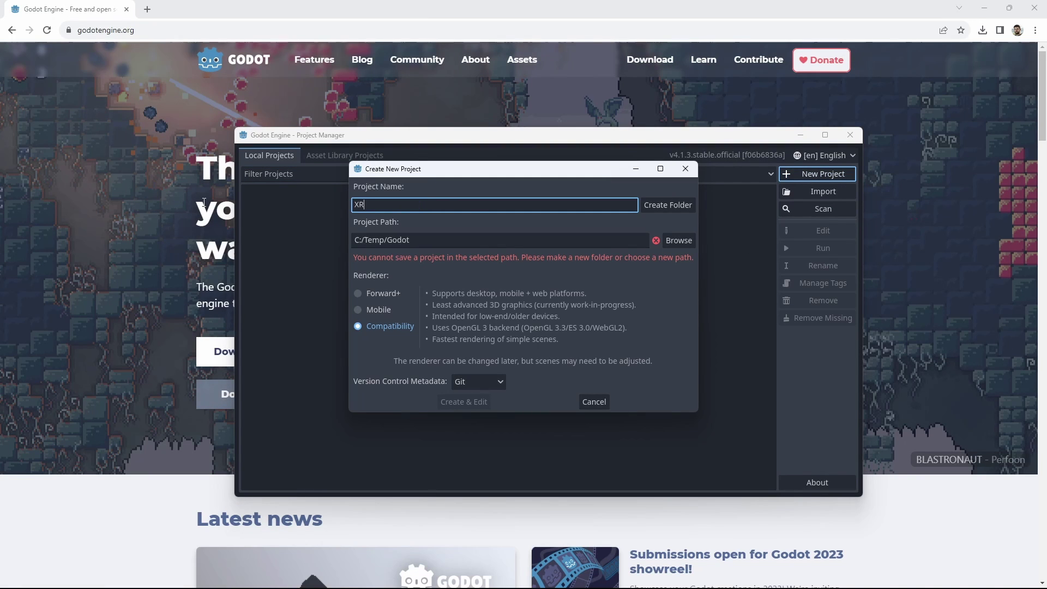
type("Tutorial")
left_click(659, 212)
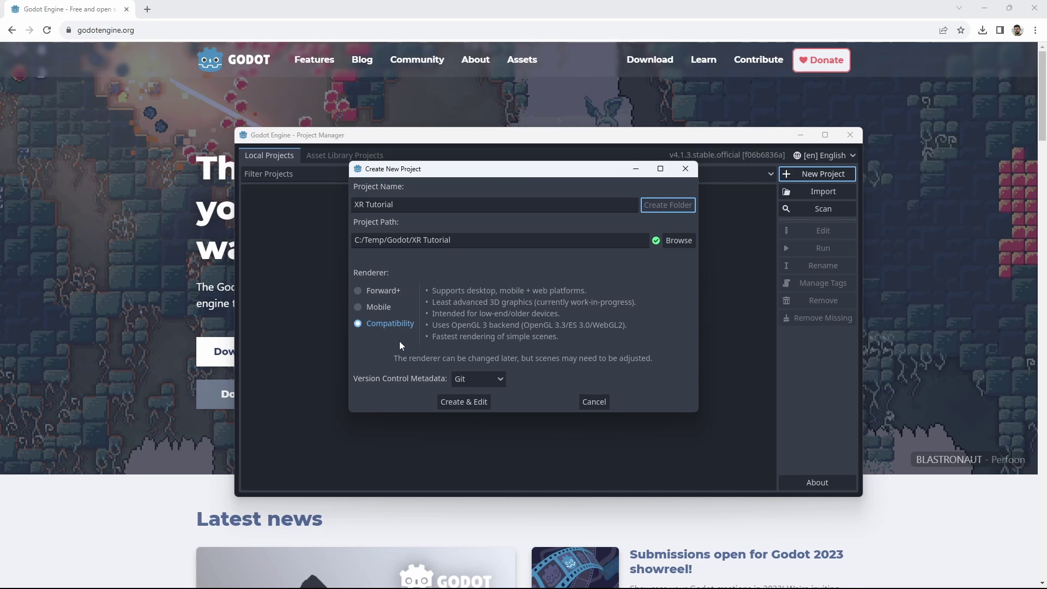
left_click(476, 404)
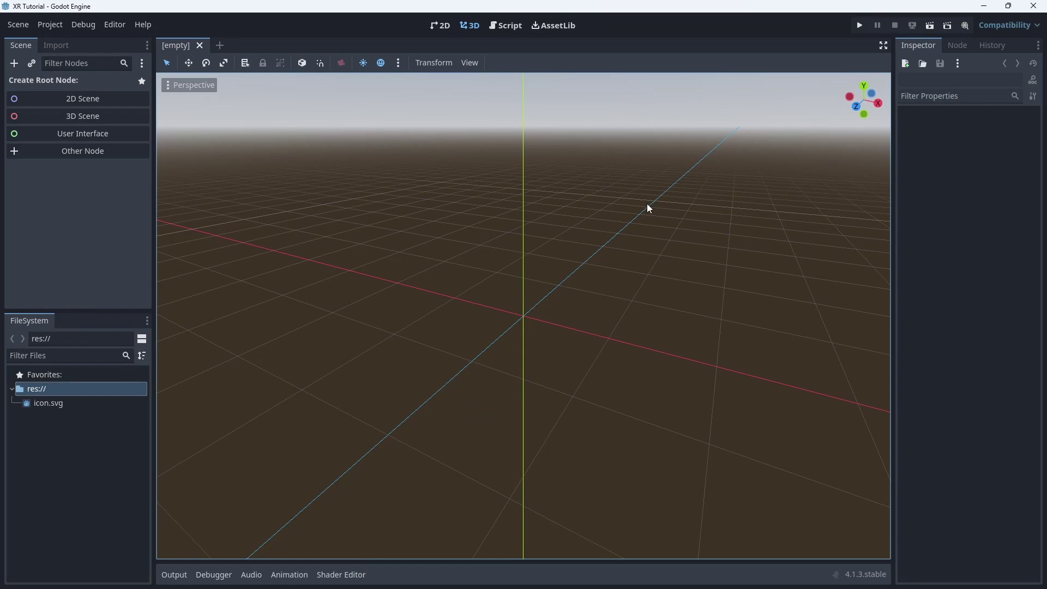
- In Project Settings, tick Enabled under both XR > OpenXR and XR > Shaders
left_click(54, 29)
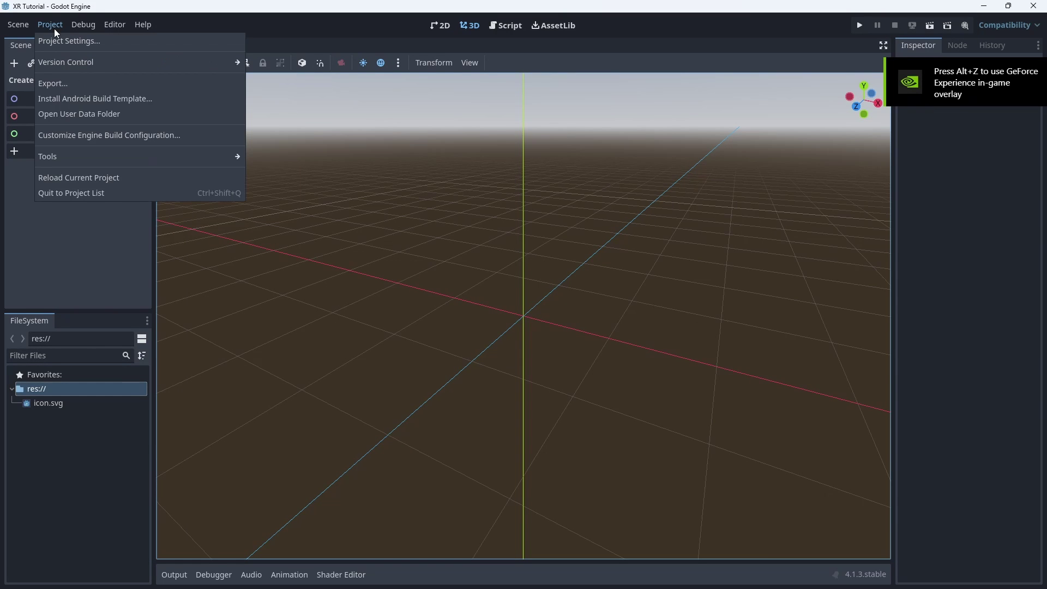
left_click(57, 37)
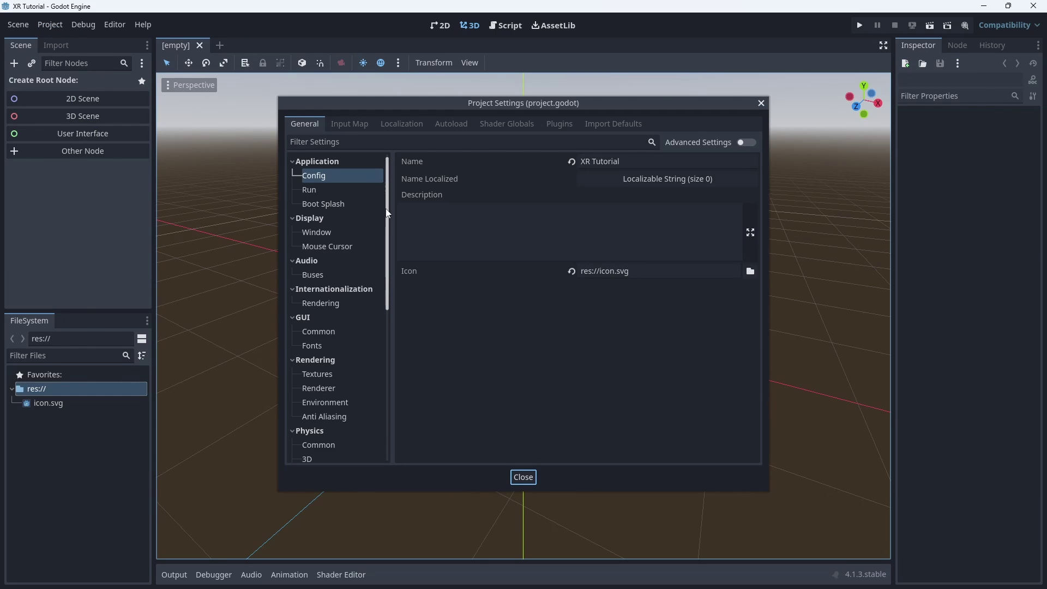
left_click_drag(386, 210, 381, 364)
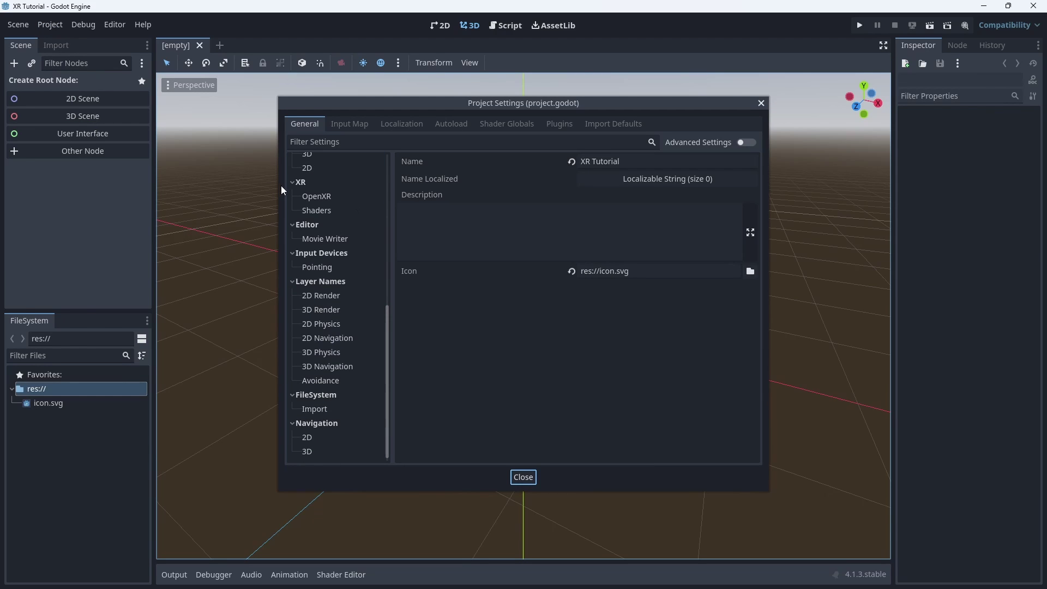
left_click(317, 200)
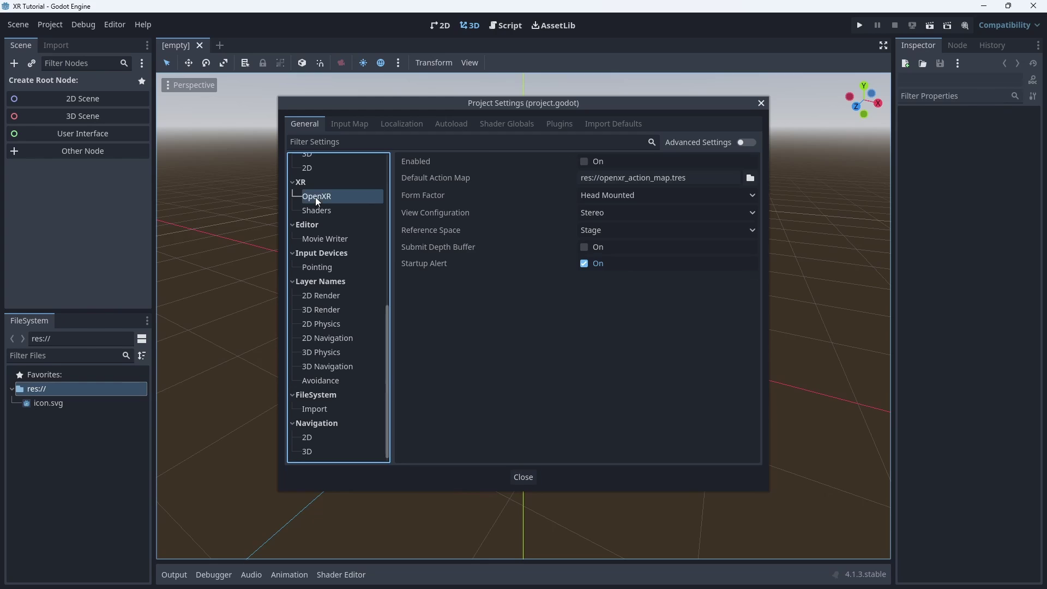
left_click(582, 161)
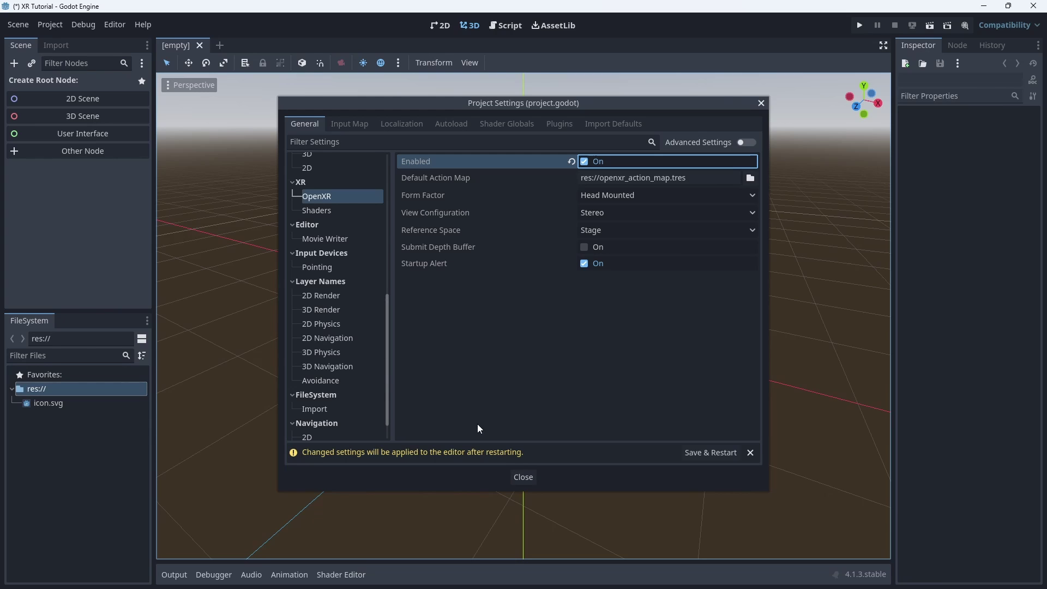
left_click(320, 216)
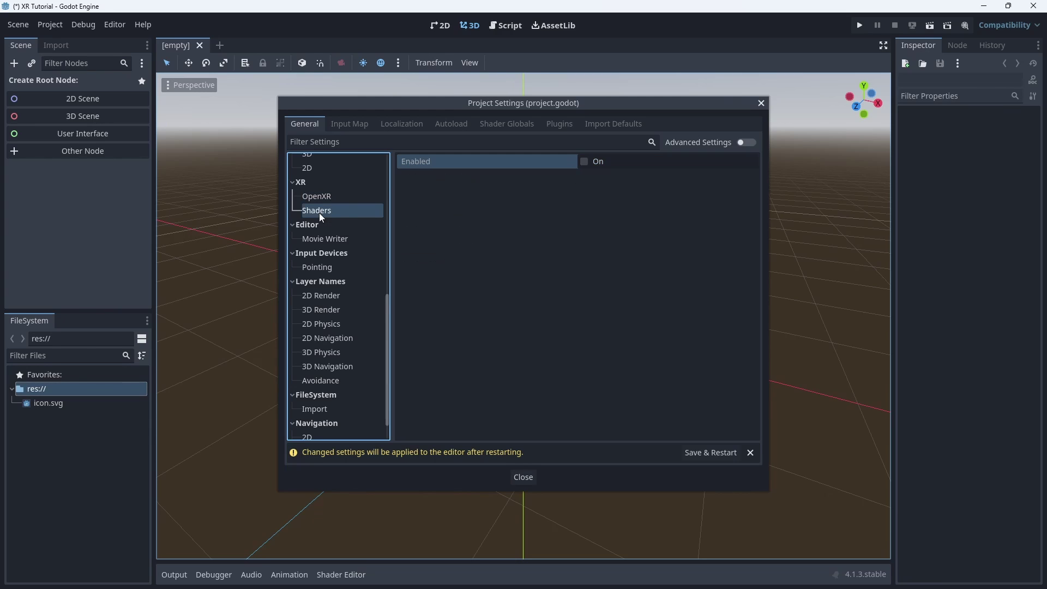
left_click(583, 161)
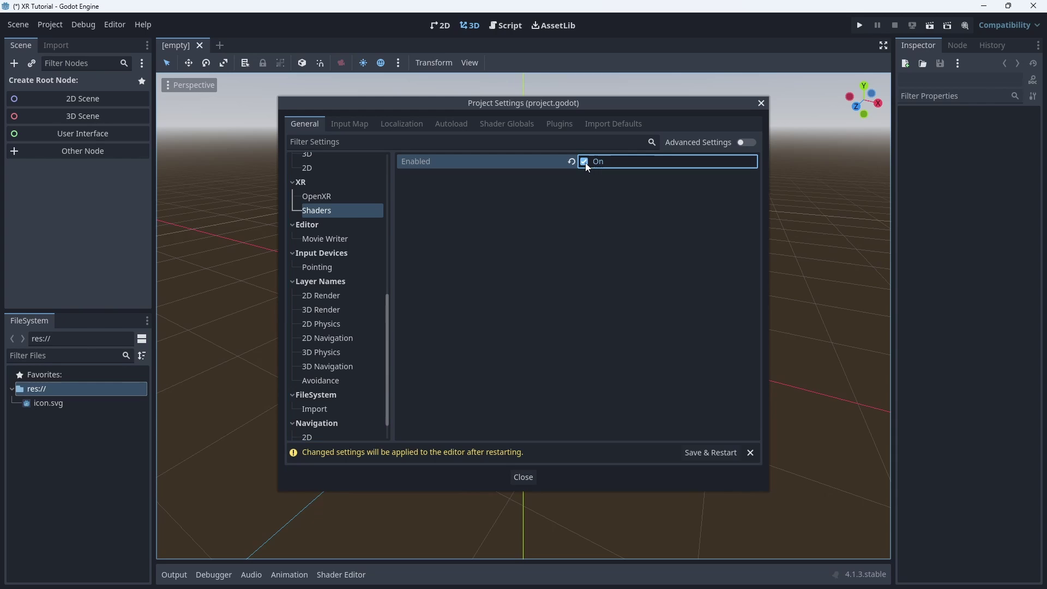
- Save and restart the editor, then create a 3D scene rooted at Main saved as main.tscn
left_click(715, 452)
left_click(61, 118)
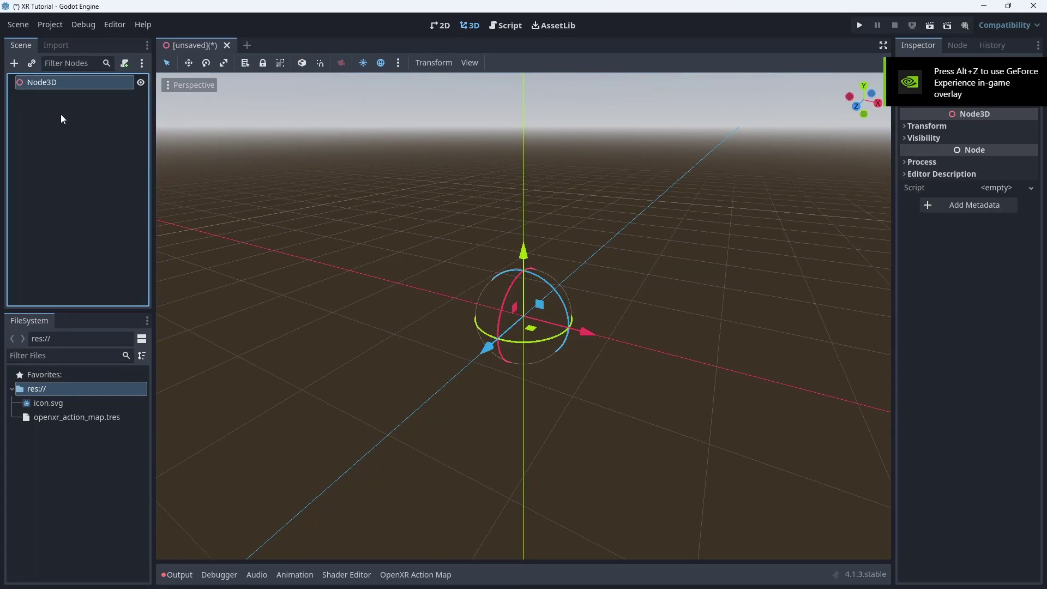
double_click(41, 81)
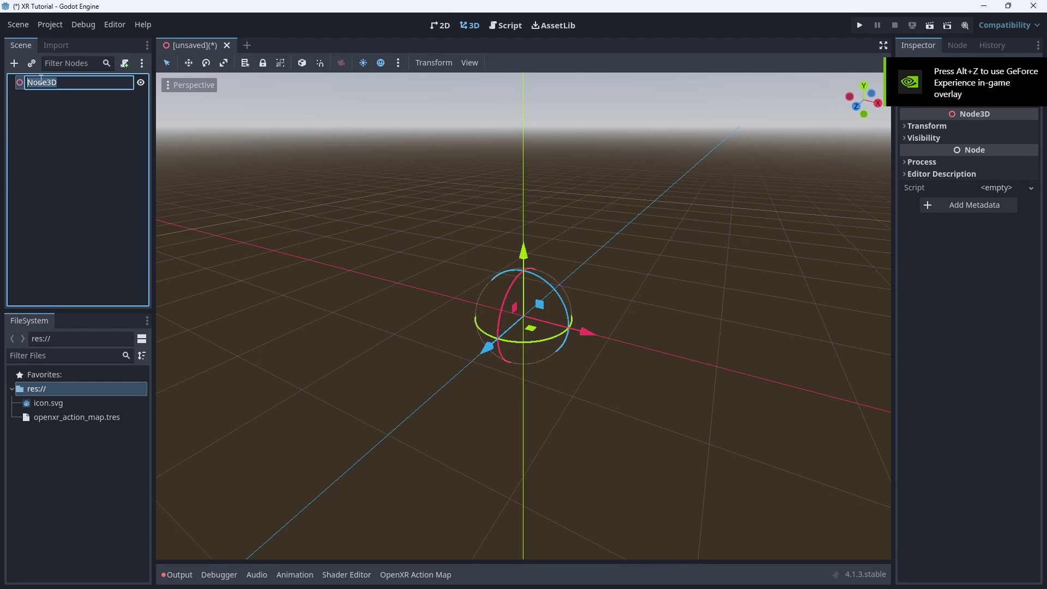
type("Main")
key("Return")
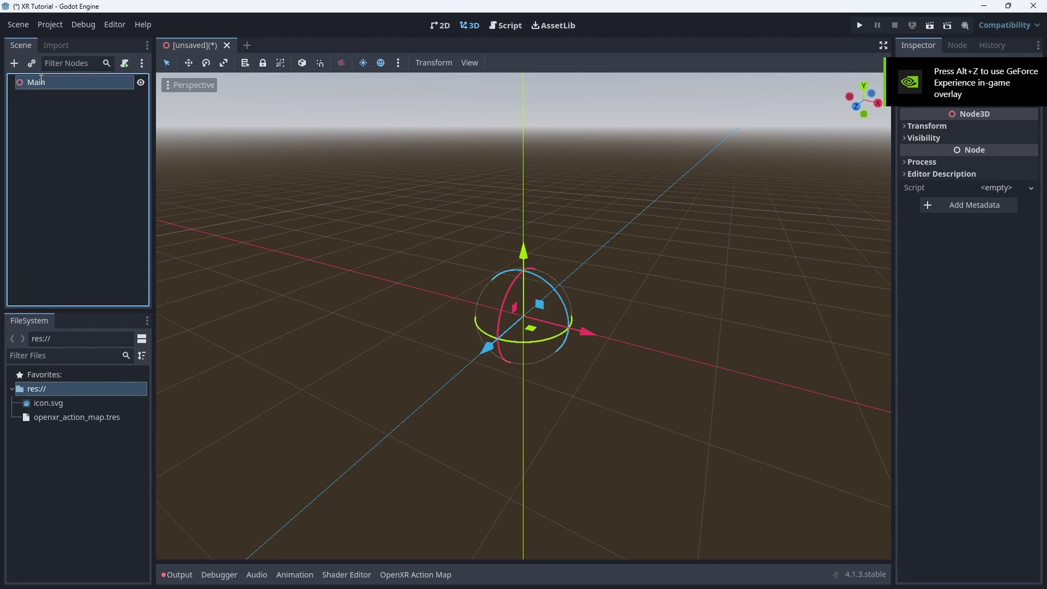
key("ctrl+s")
key("Return")
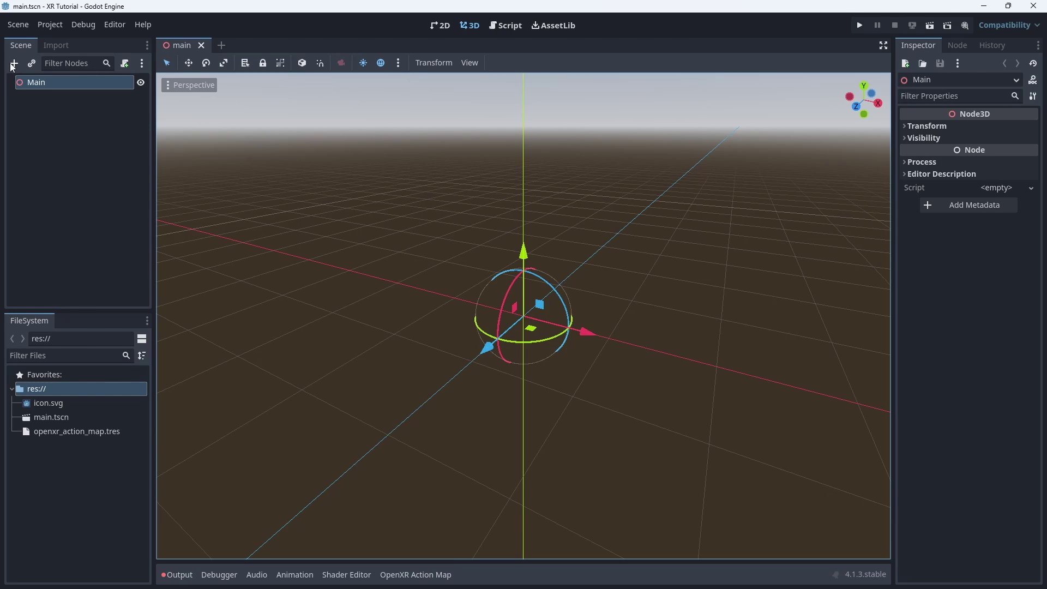
- Add an XROrigin3D node under Main
left_click(14, 63)
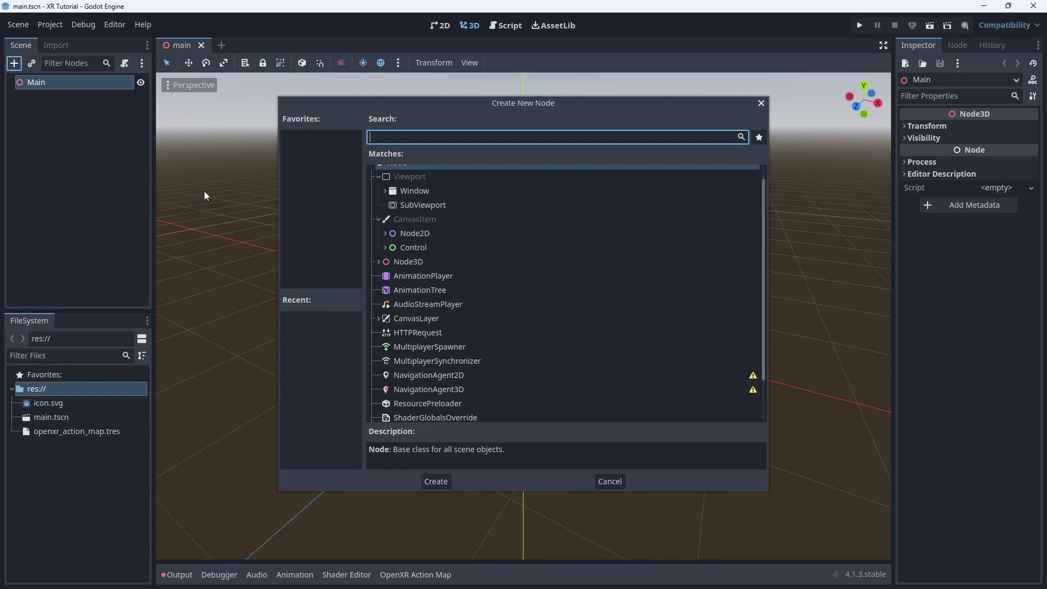
type("XR")
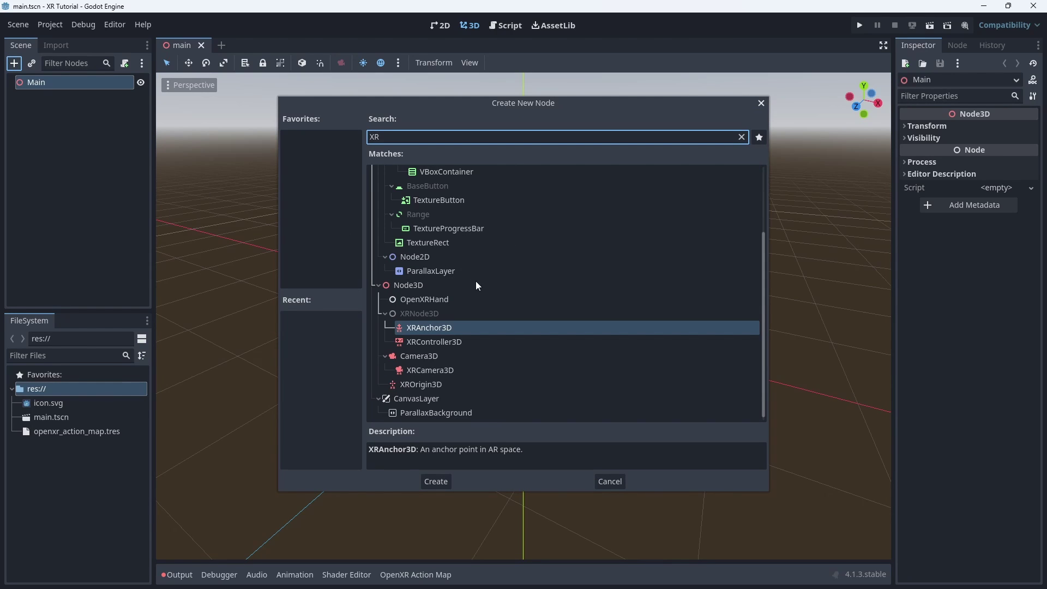
left_click(406, 384)
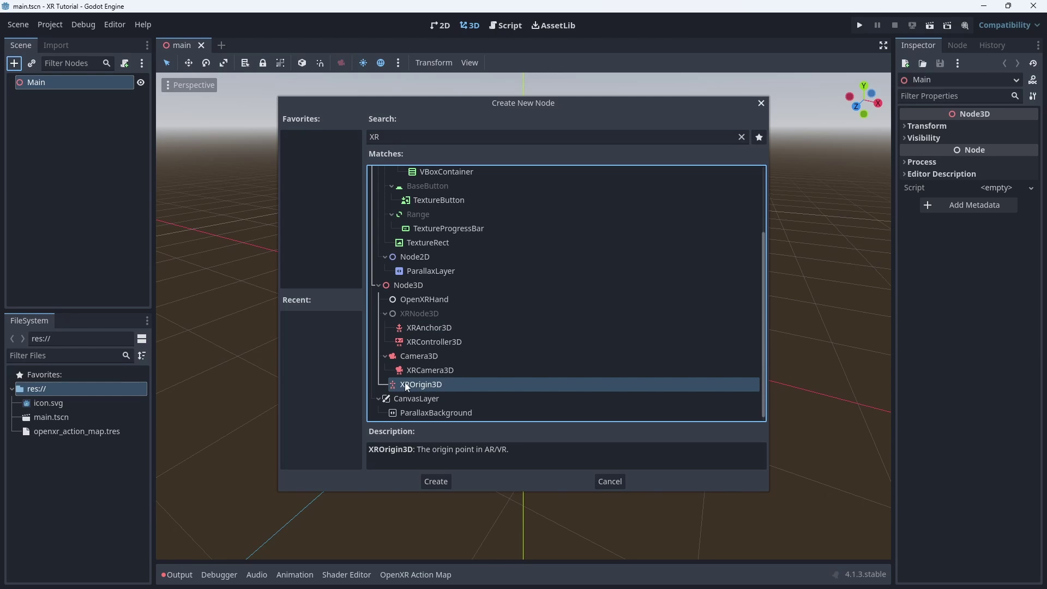
double_click(428, 385)
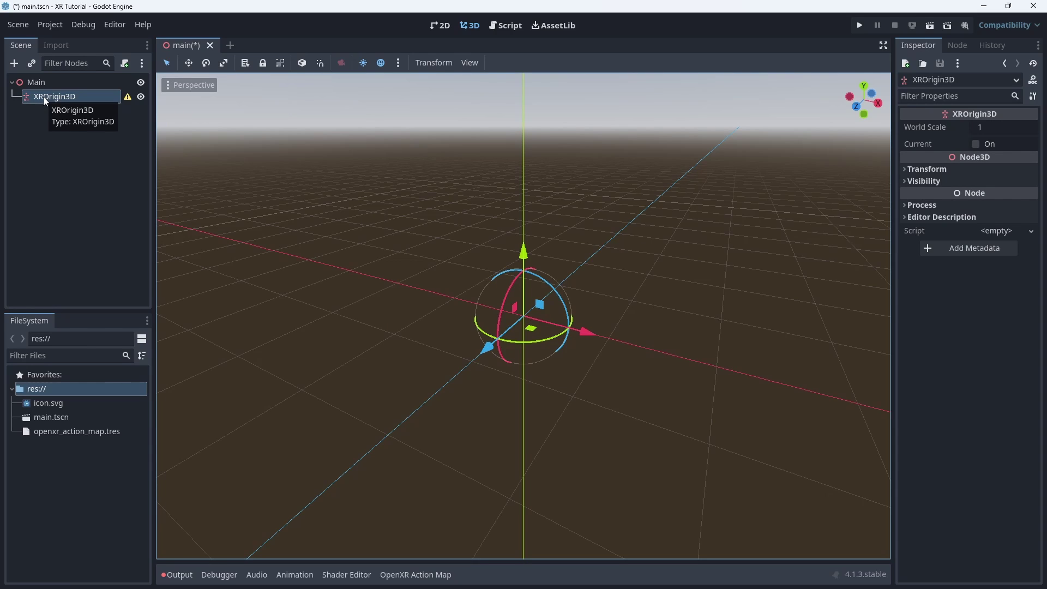
- Add an XRCamera3D under XROrigin3D and set its Y position to 1.8
left_click(14, 64)
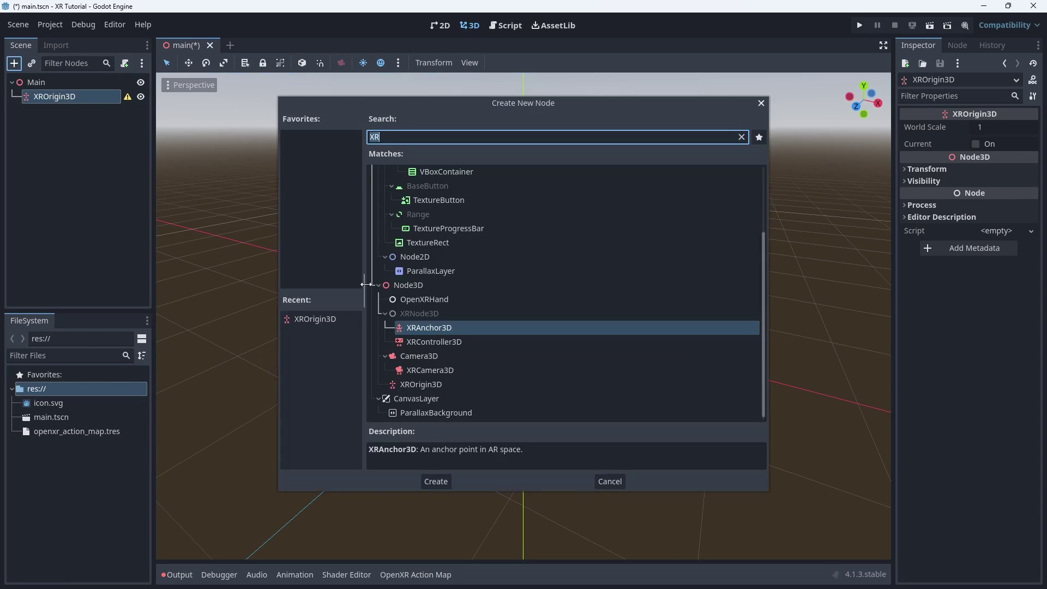
left_click(426, 370)
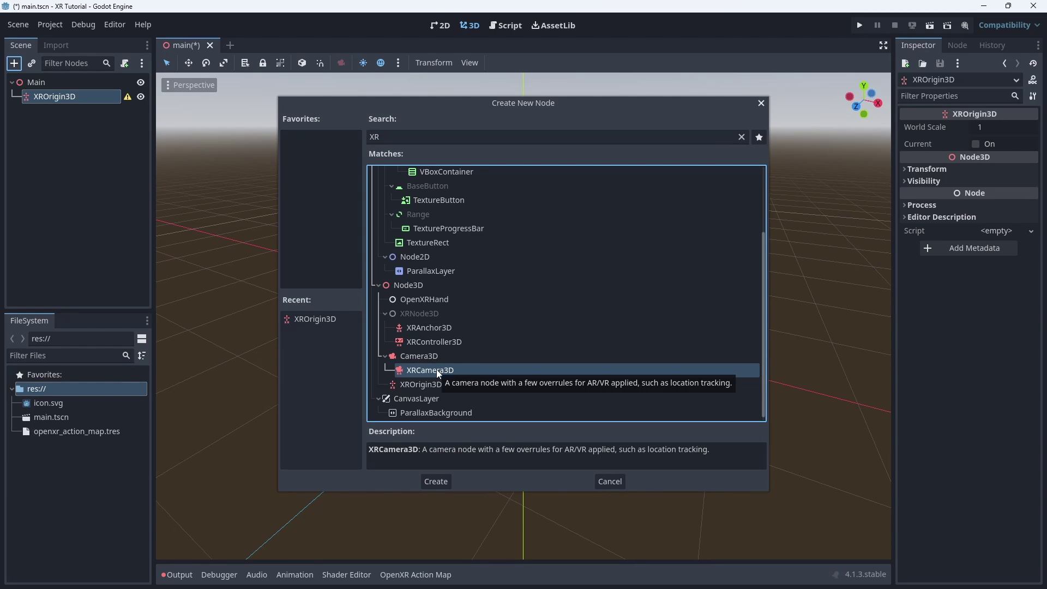
double_click(405, 370)
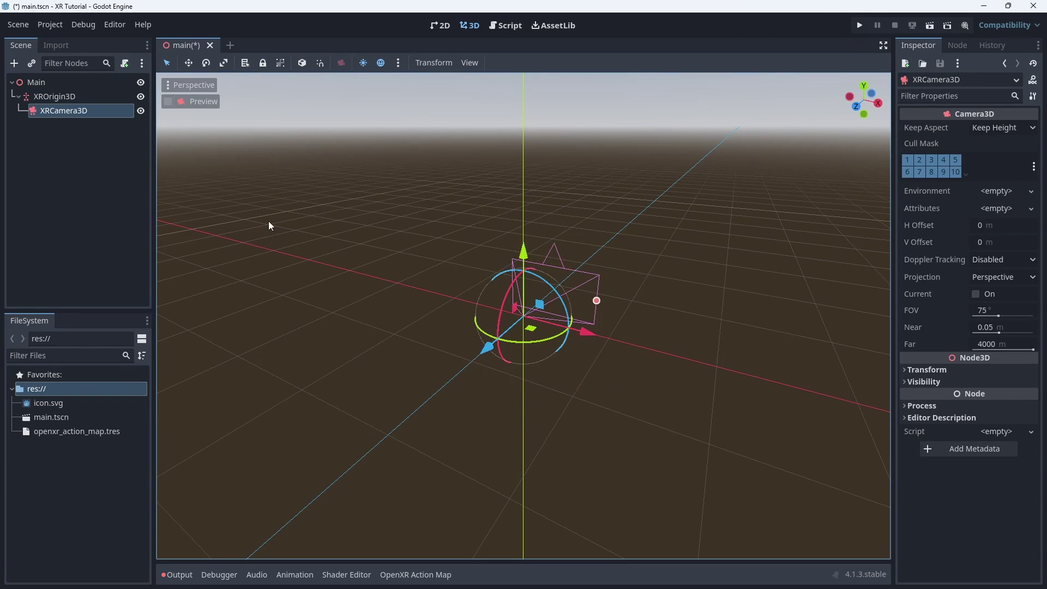
left_click(914, 371)
left_click(967, 397)
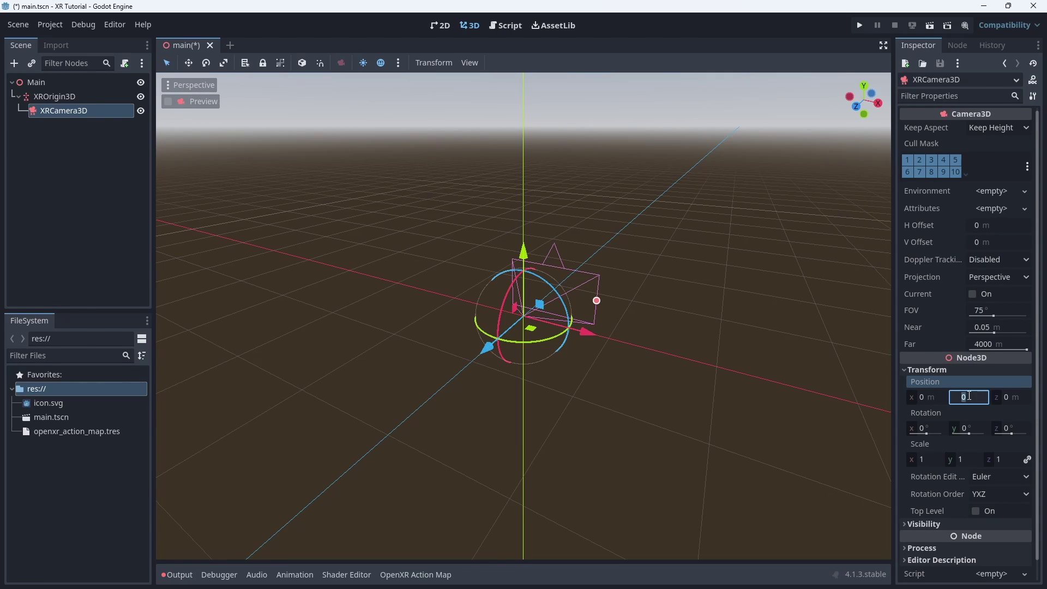
type("1.8")
key("Tab")
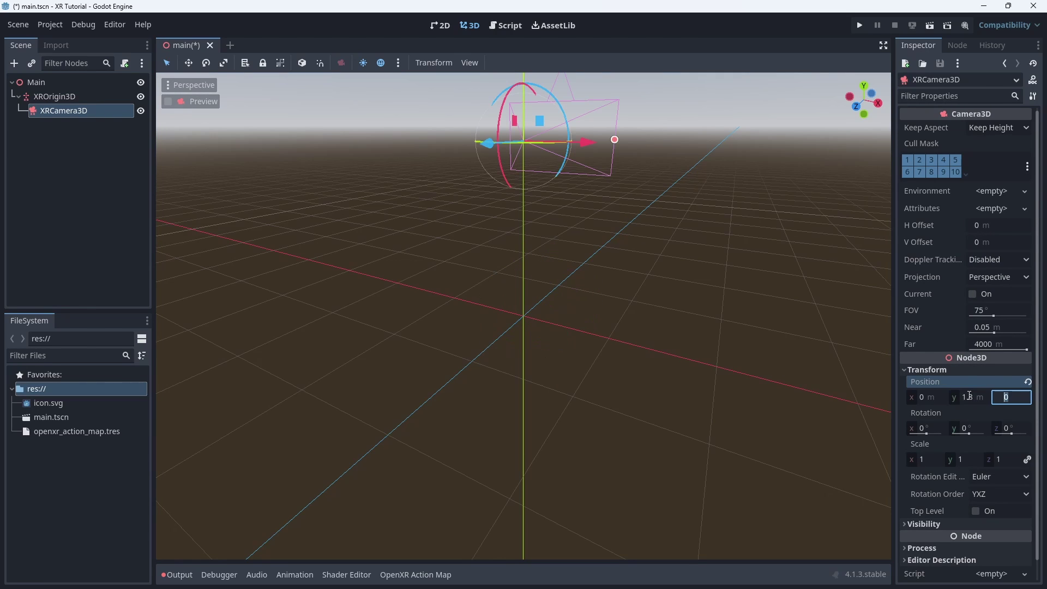
- Add two XRController3D nodes under XROrigin3D named LeftHand and RightHand
left_click(68, 97)
left_click(15, 62)
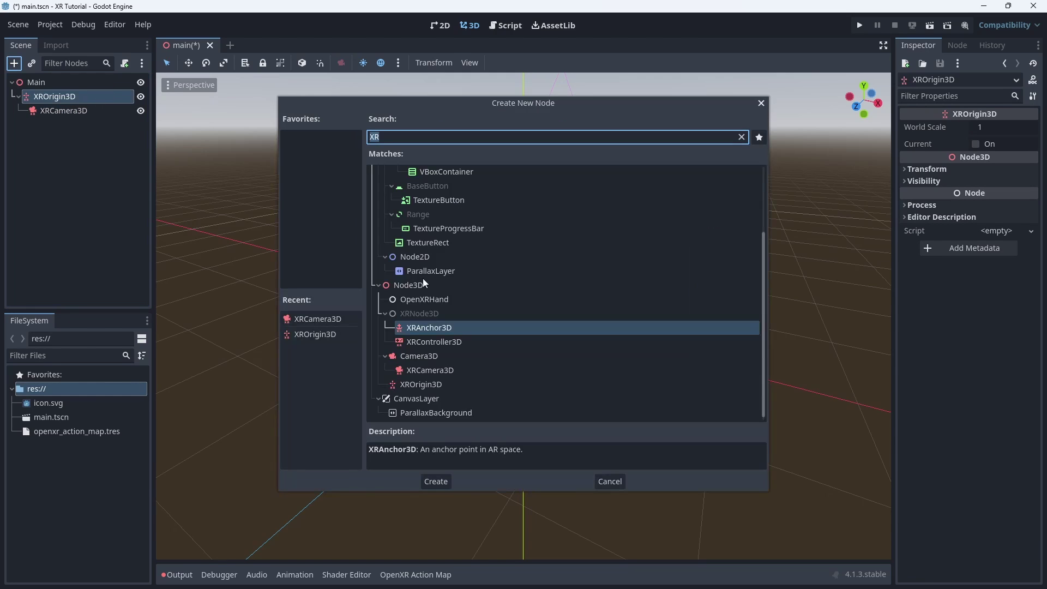
key("Return")
right_click(65, 124)
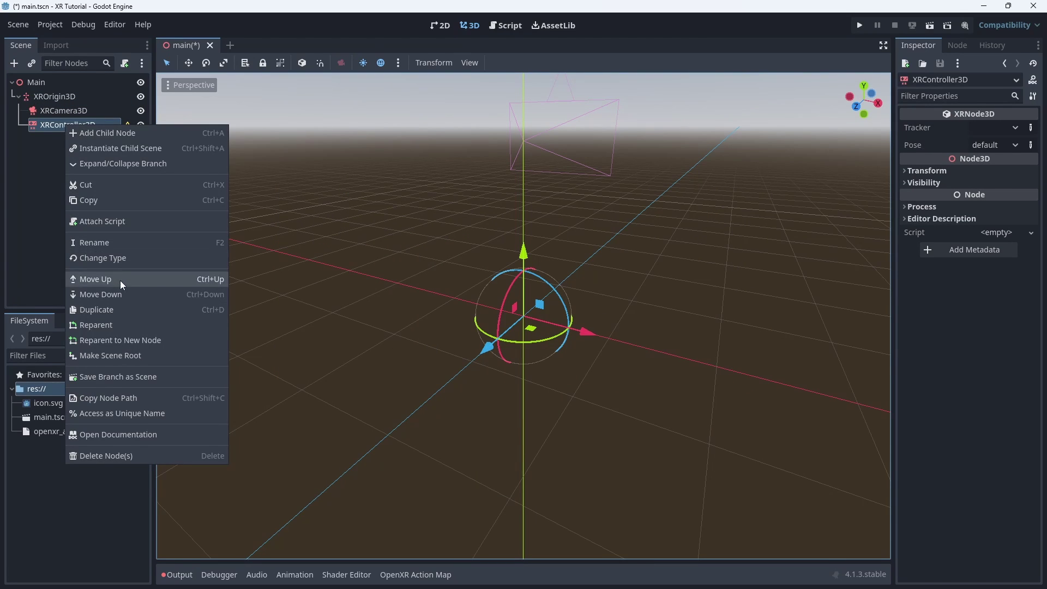
left_click(120, 309)
double_click(73, 125)
type("LeftHand")
key("Return")
double_click(70, 139)
type("RightHand")
key("Return")
- Set LeftHand's tracker to left_hand and RightHand's tracker to right_hand
left_click(65, 128)
left_click(992, 127)
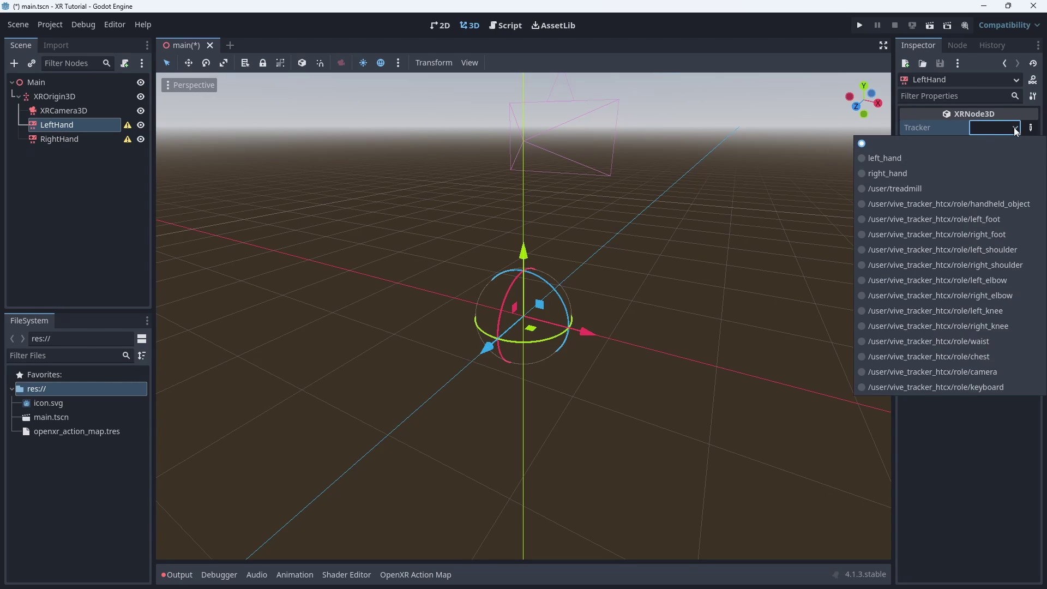
left_click(878, 158)
left_click(54, 139)
left_click(992, 127)
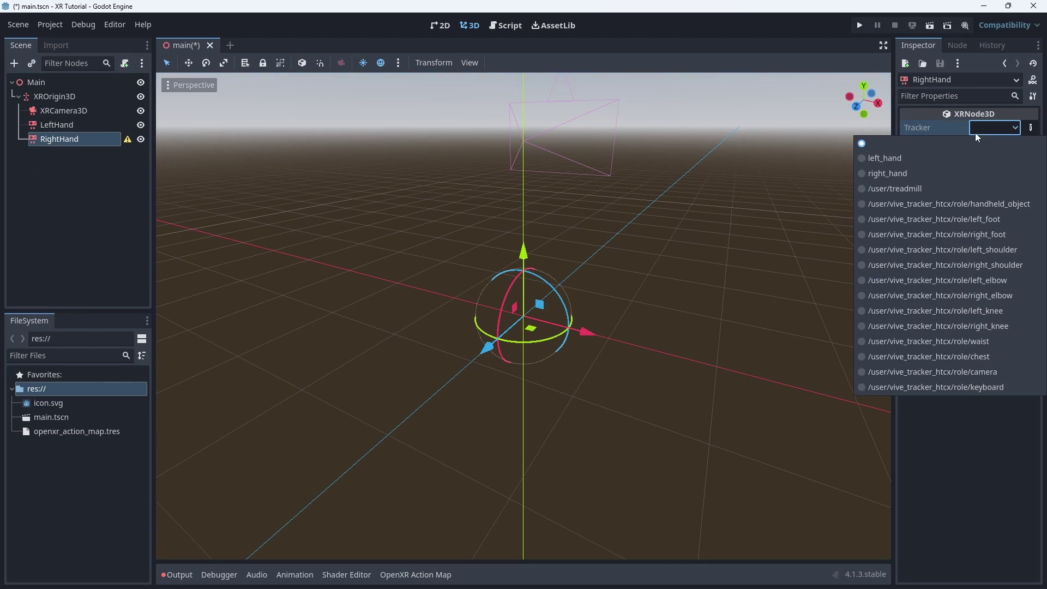
left_click(920, 172)
- Set LeftHand's position to -0.5, 1, -0.5
left_click(49, 124)
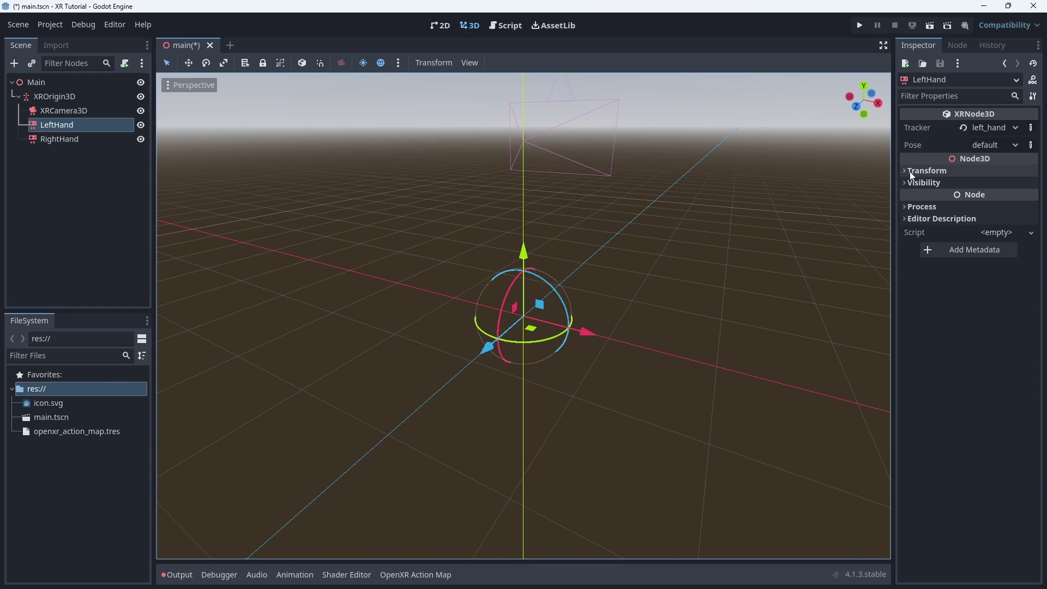
left_click(911, 170)
left_click(925, 198)
type("-0.5")
key("Tab")
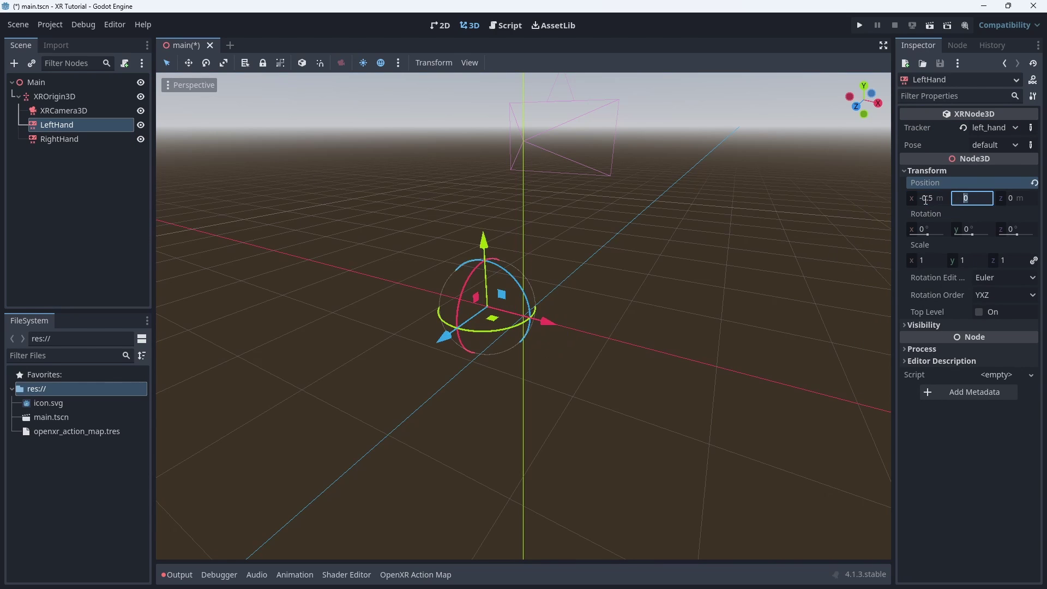
type("1")
key("Tab")
type("-0.5")
key("Return")
- Set RightHand's position to 0.5, 1, -0.5
left_click(54, 139)
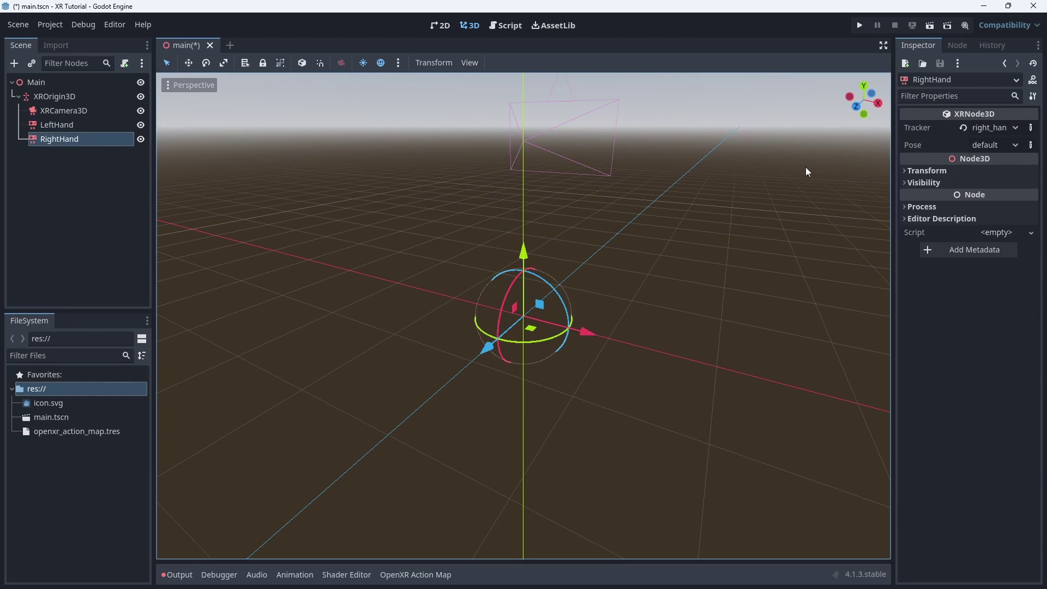
left_click(921, 170)
left_click(920, 197)
type("0.5")
key("Tab")
type("1")
key("Tab")
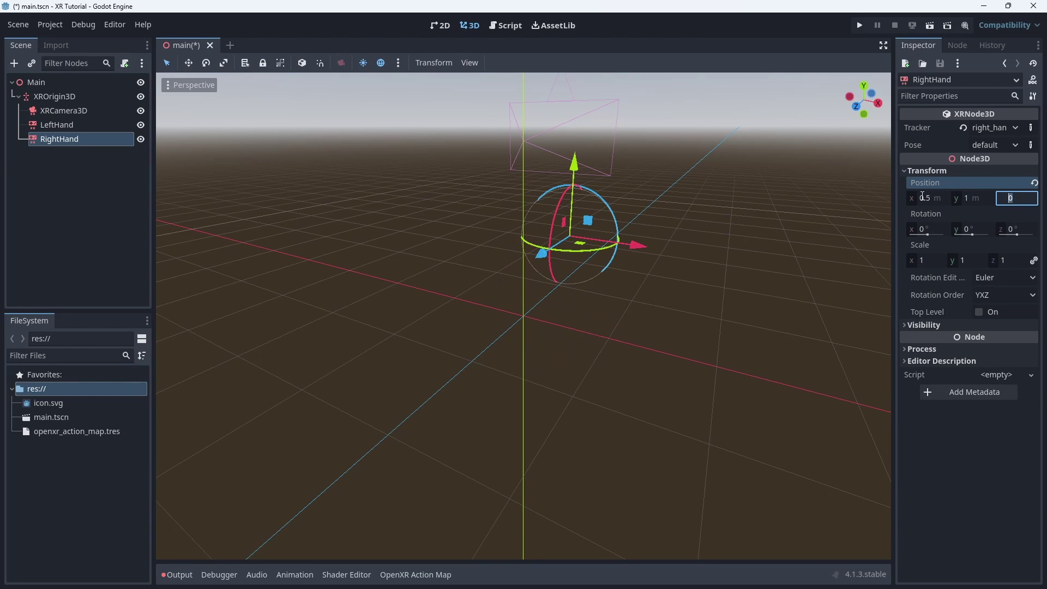
type("-0.5")
key("Tab")
- Add a MeshInstance3D named Test under LeftHand
left_click(57, 125)
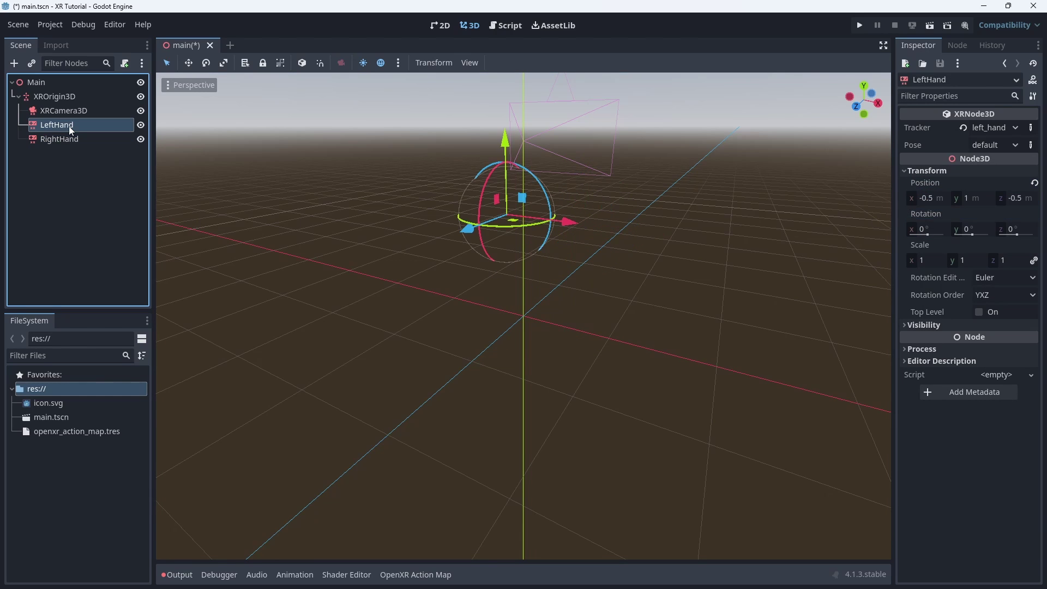
left_click(17, 64)
type("mesh")
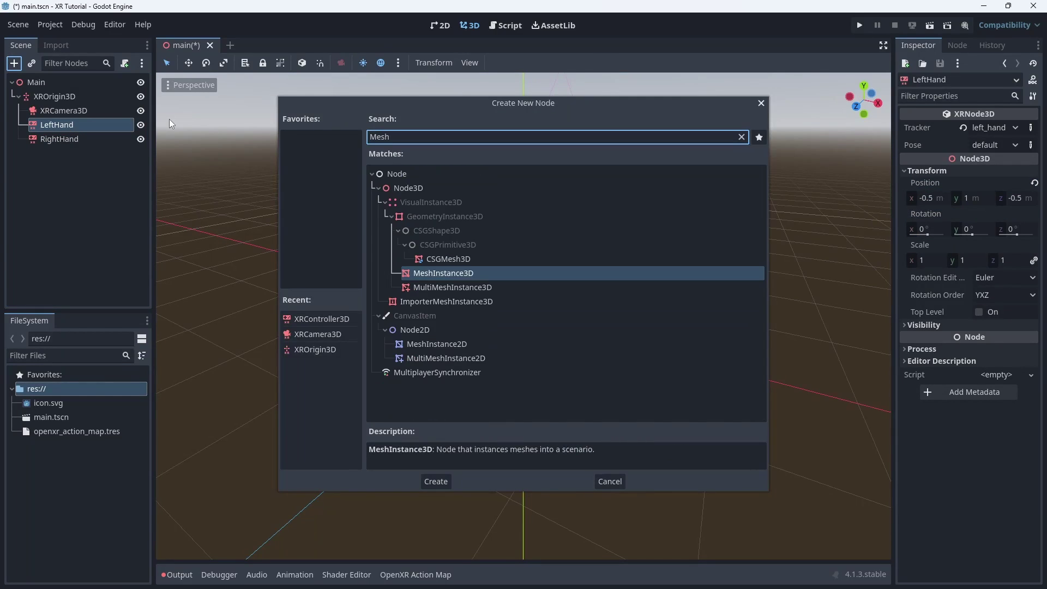
key("Return")
double_click(78, 139)
type("Test")
key("Return")
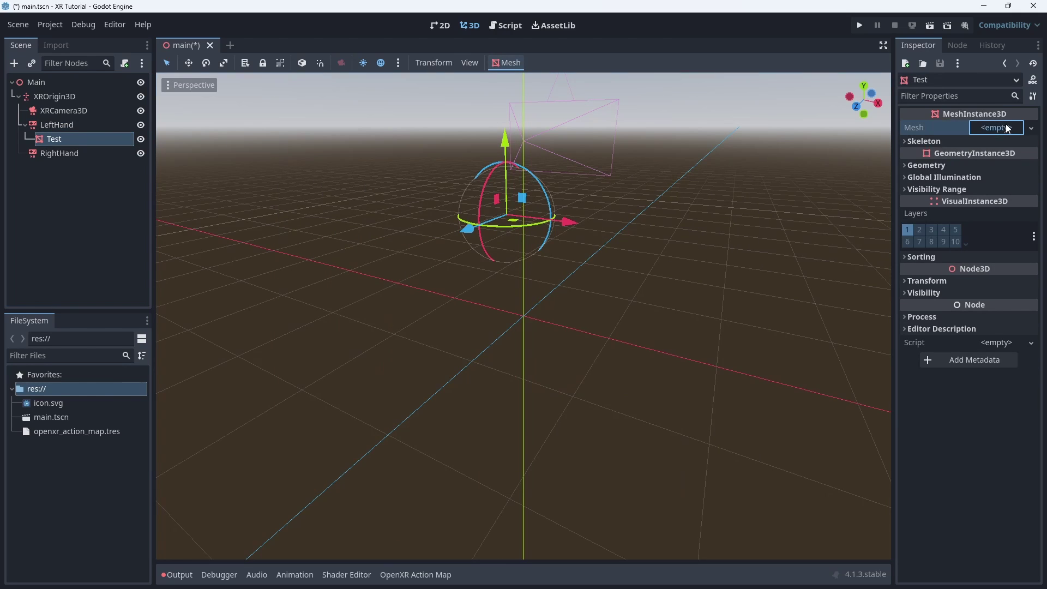
- Give LeftHand's Test a new BoxMesh sized 0.1 x 0.1 x 0.1
left_click(1006, 128)
left_click(989, 188)
left_click(919, 260)
type("0.1")
key("Tab")
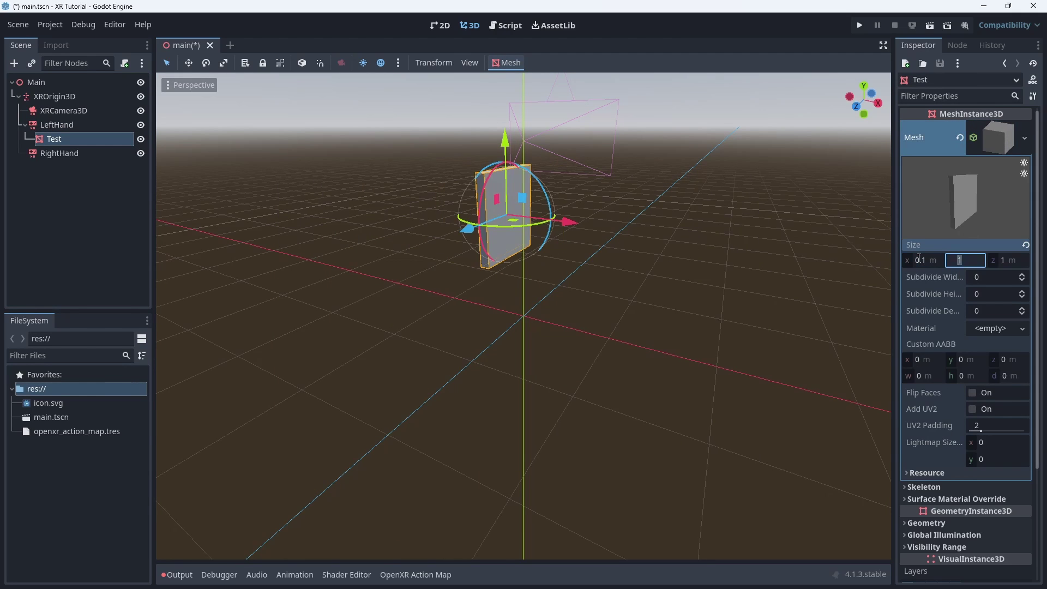
type("0.1")
key("Tab")
type("0.1")
key("Return")
- Add a MeshInstance3D named Test under RightHand
left_click(89, 154)
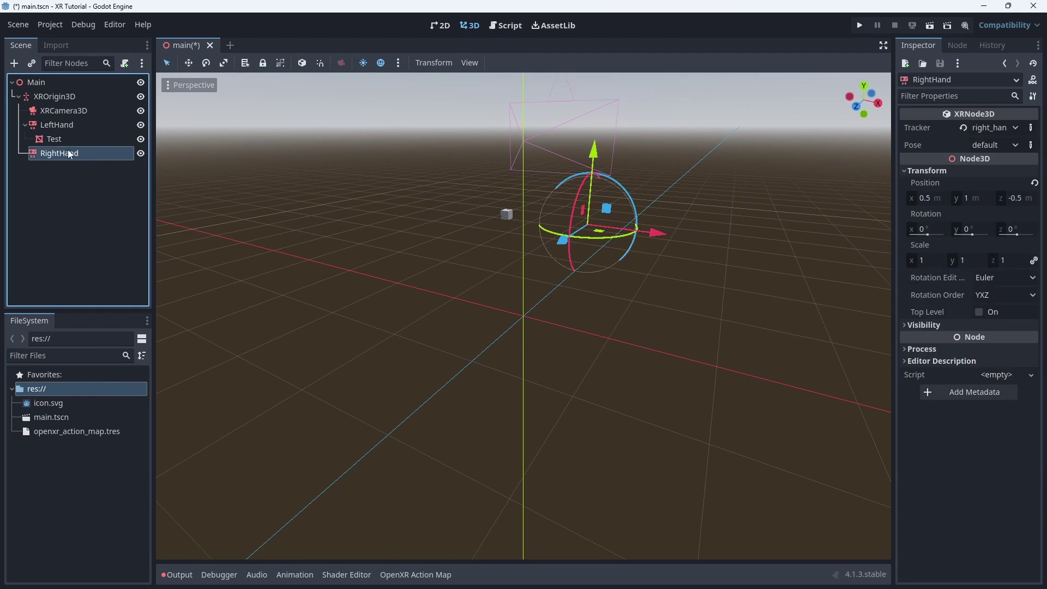
left_click(14, 63)
double_click(431, 273)
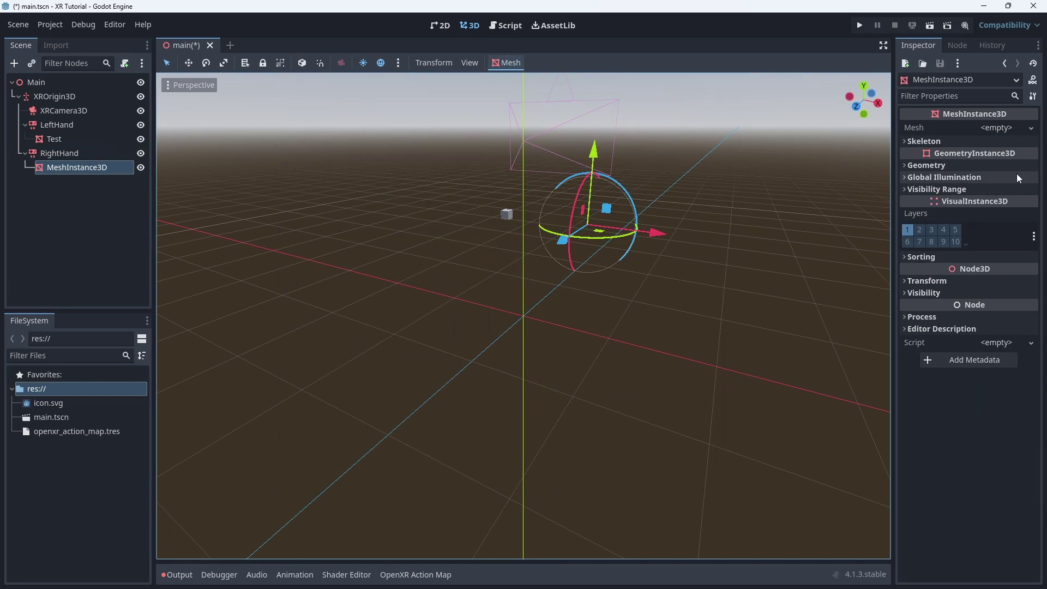
double_click(74, 167)
type("Test")
key("Return")
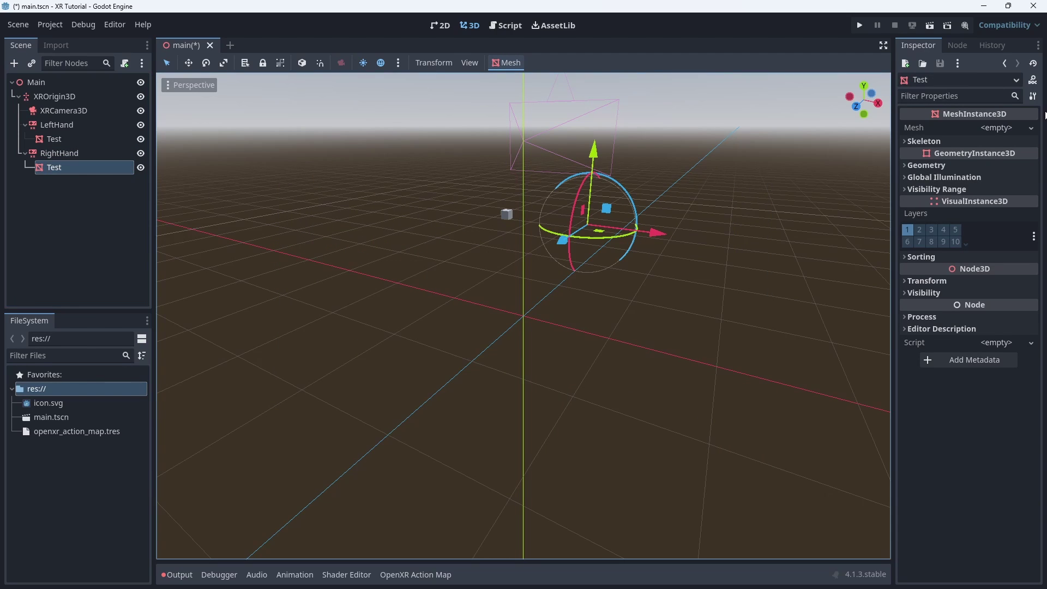
- Give RightHand's Test a new BoxMesh sized 0.1 x 0.1 x 0.1
left_click(995, 128)
left_click(970, 190)
left_click(998, 137)
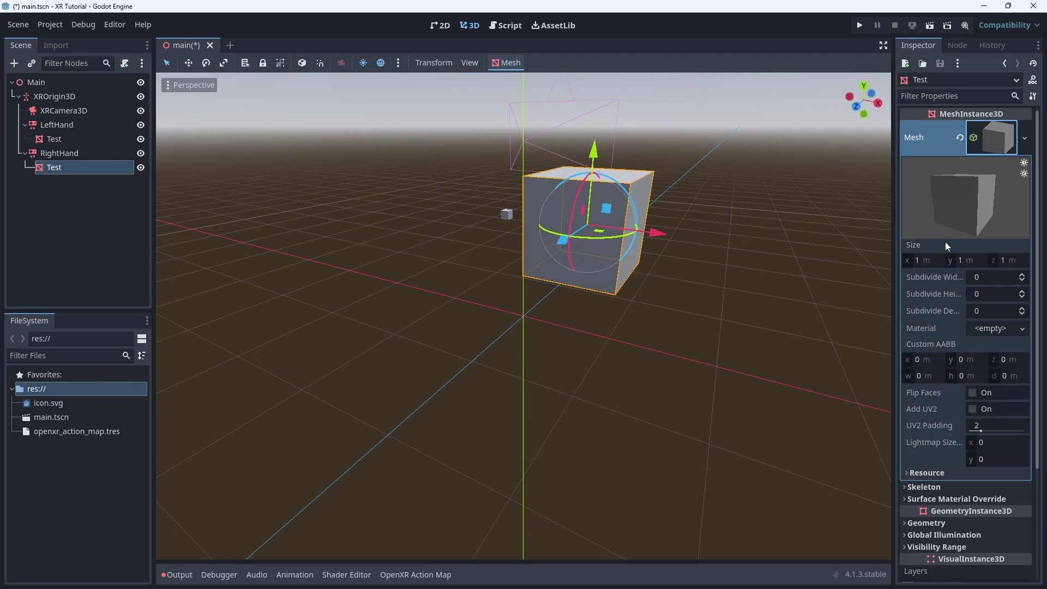
left_click(921, 260)
type("0.1")
key("Tab")
type("0.1")
key("Tab")
type("0.1")
key("Tab")
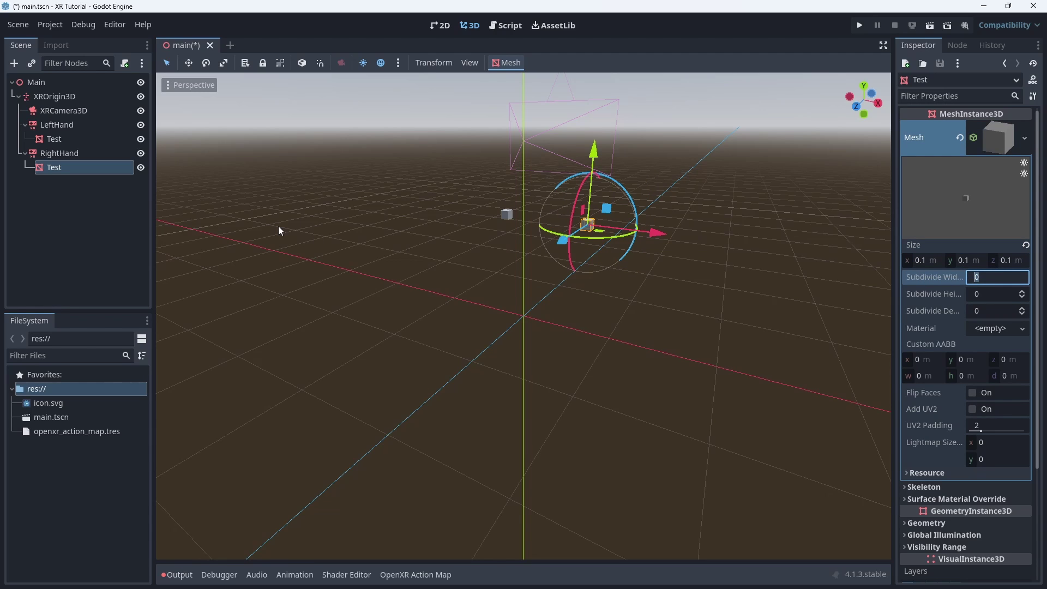
- Add the preview sun and preview environment to the scene as real nodes
left_click(33, 83)
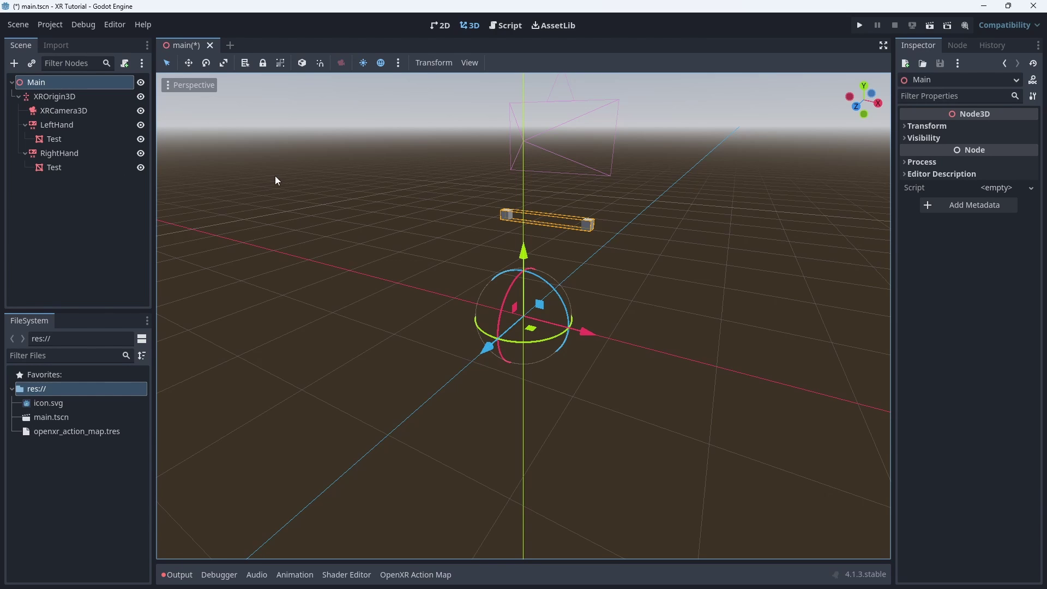
middle_click_drag(422, 264, 502, 99)
middle_click_drag(327, 269, 504, 157)
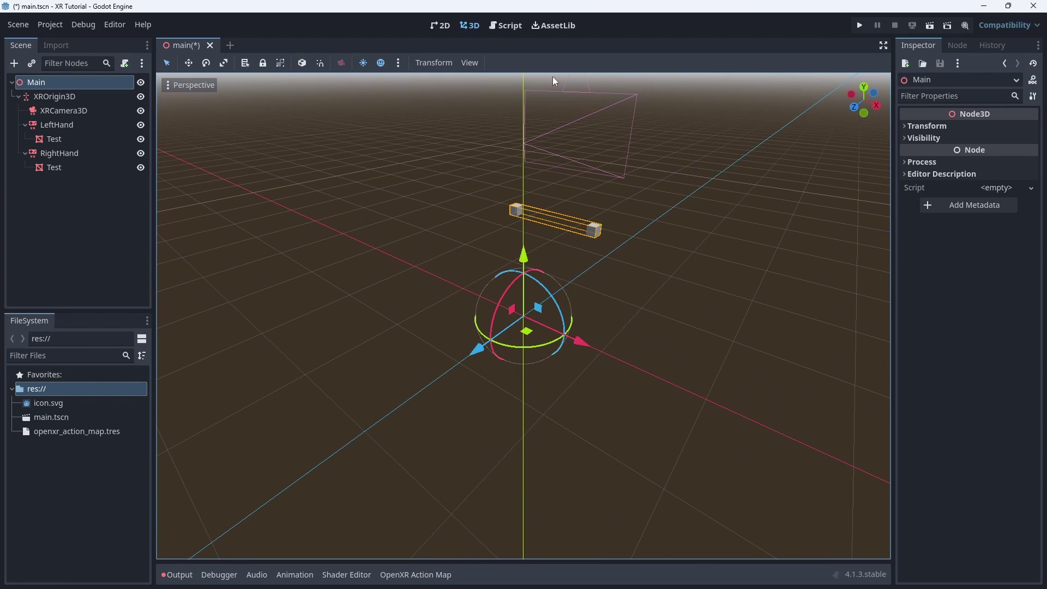
middle_click_drag(201, 112, 432, 365)
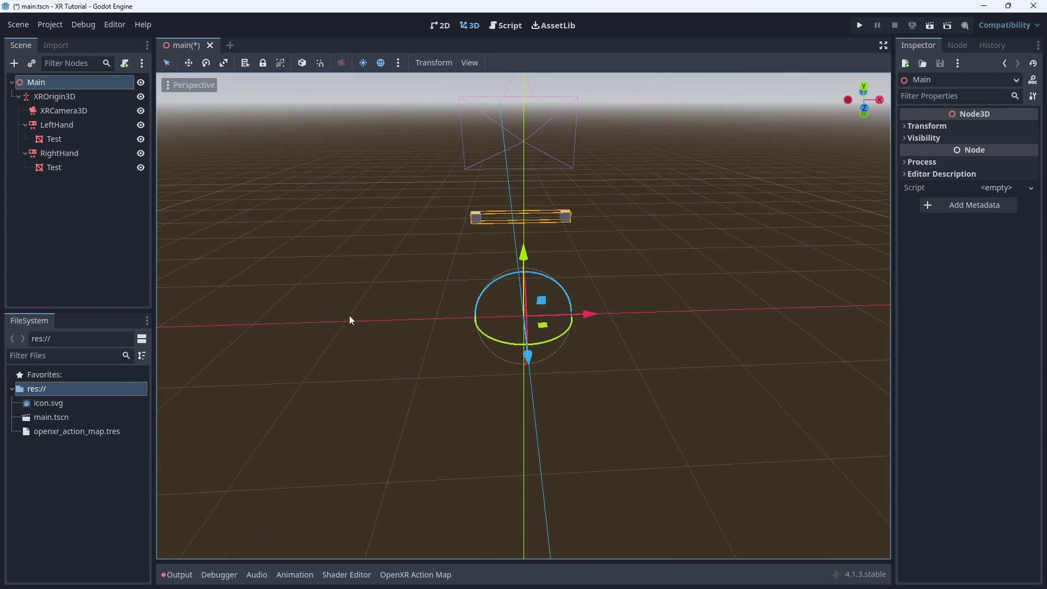
left_click(398, 63)
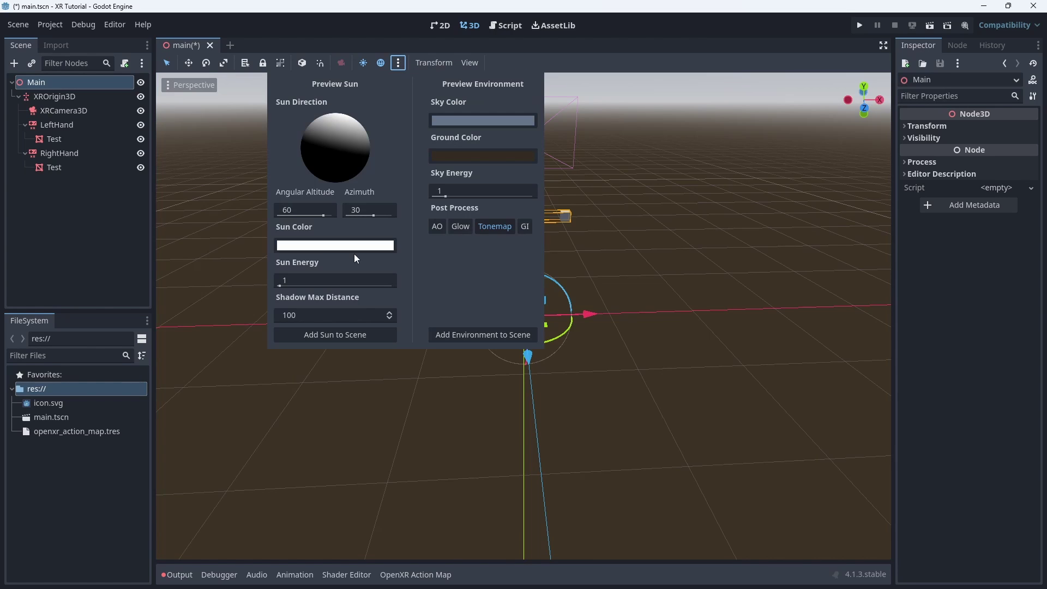
left_click(355, 333)
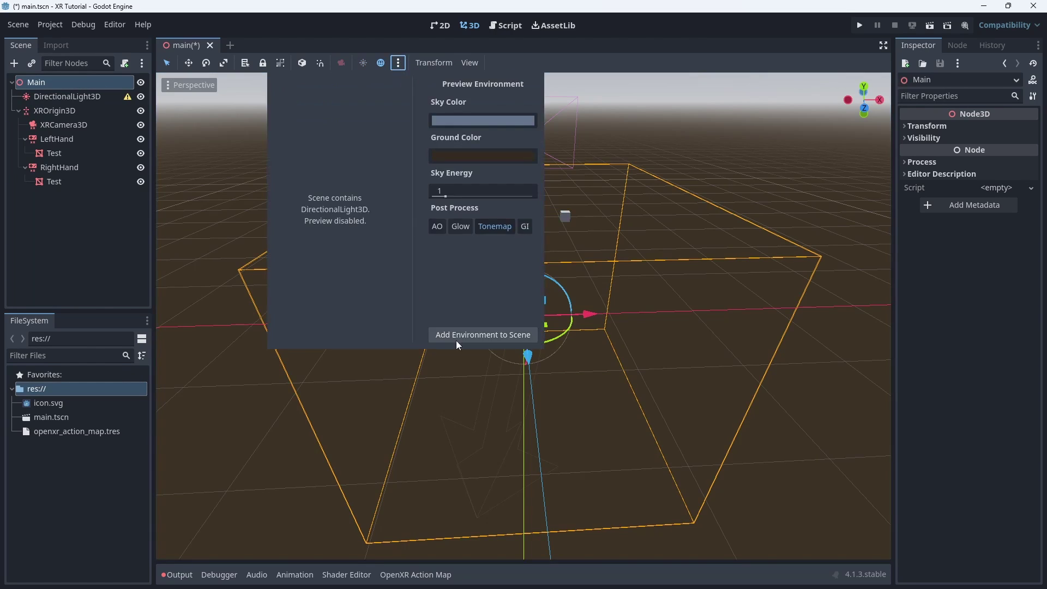
left_click(456, 335)
mouse_move(468, 250)
middle_mouse_down()
mouse_move(385, 207)
mouse_move(476, 259)
mouse_move(522, 224)
mouse_move(476, 243)
middle_mouse_up()
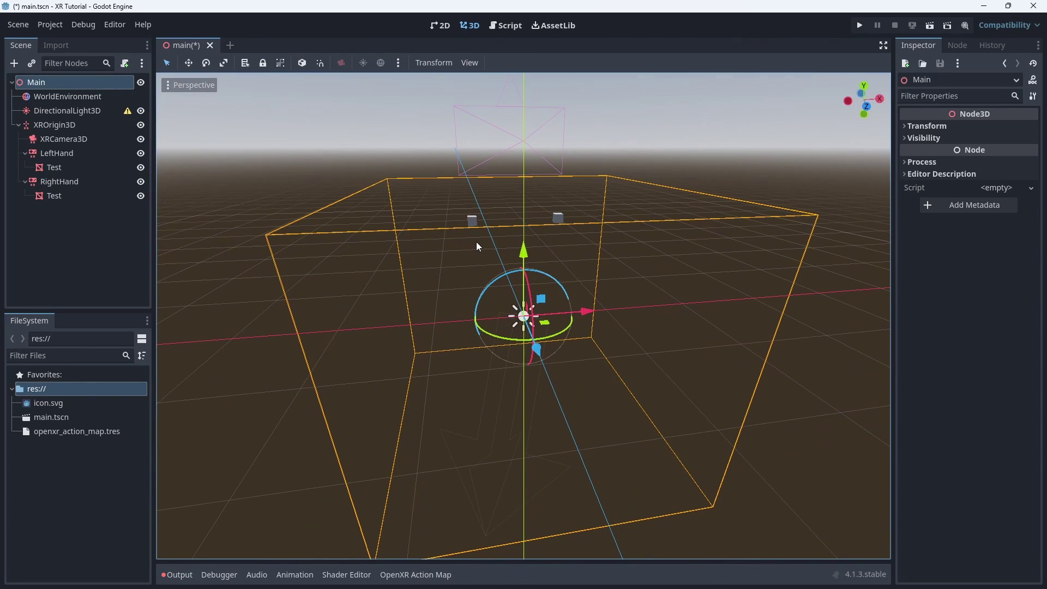
- Select the new DirectionalLight3D and orbit to view it from the front
left_click(56, 111)
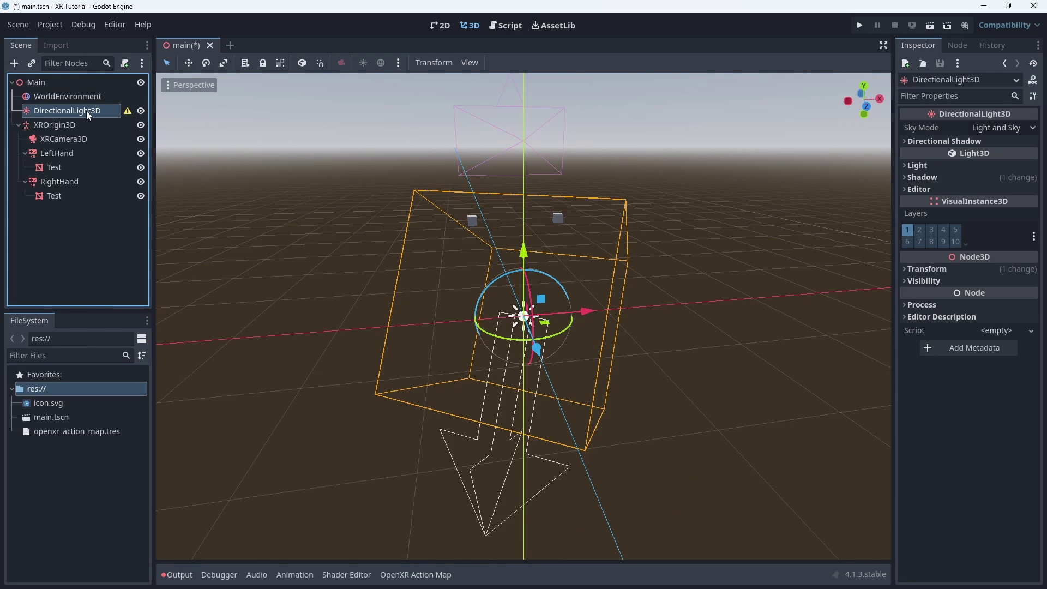
mouse_move(127, 113)
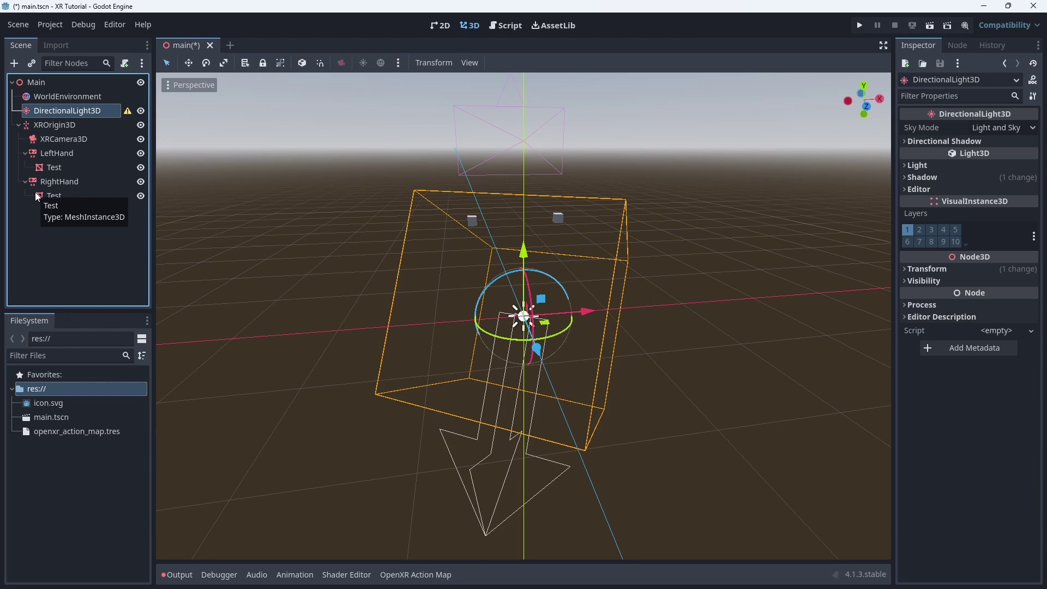
middle_click_drag(482, 240, 558, 247)
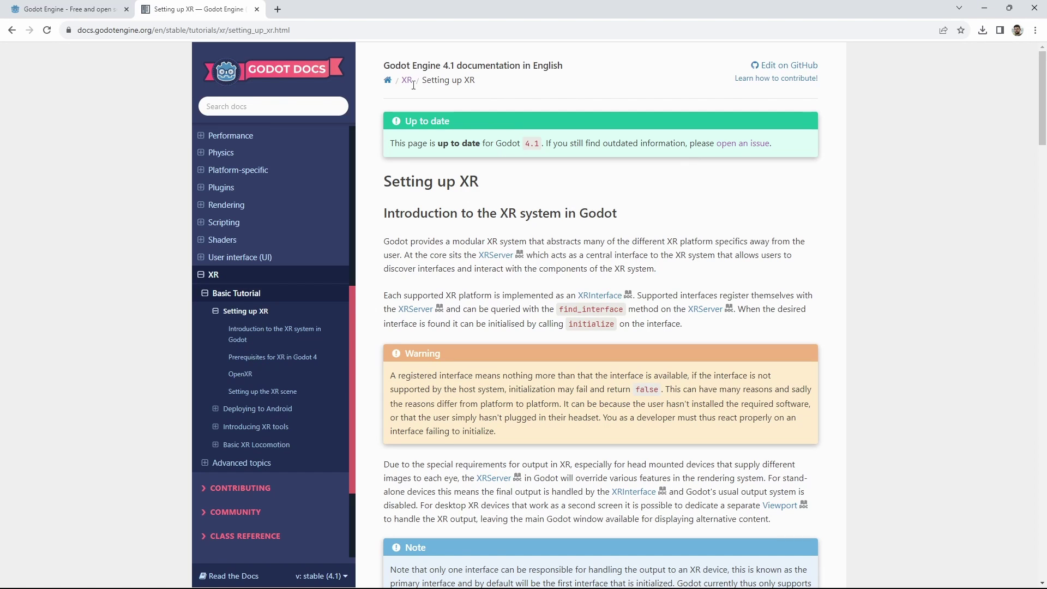
- Scroll the Setting up XR docs to the root script sample and copy its GDScript version
left_click(183, 30)
scroll(695, 285, "down", 3)
scroll(695, 285, "down", 20)
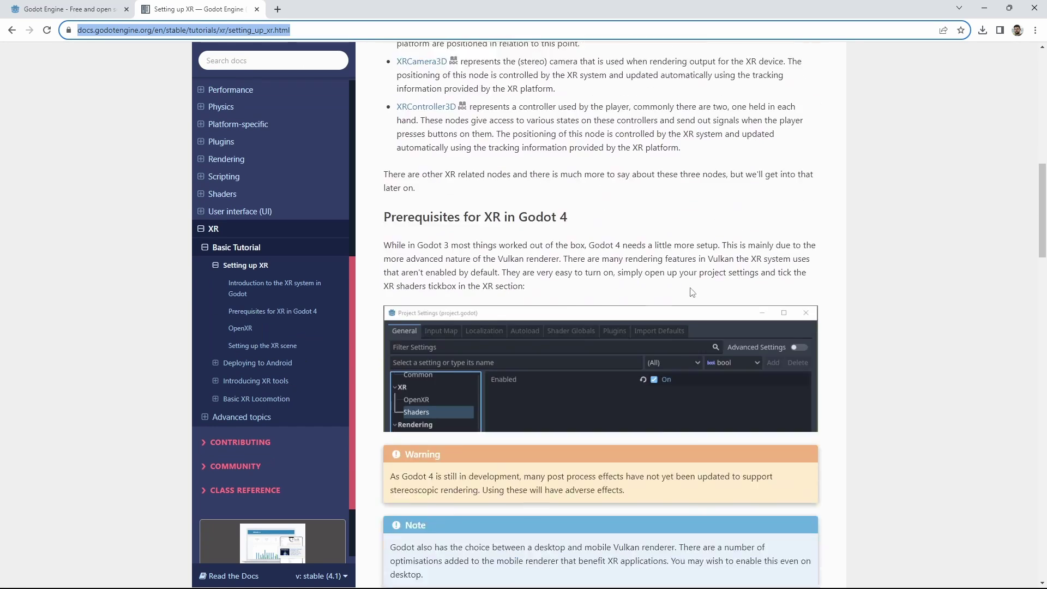
scroll(691, 293, "down", 7)
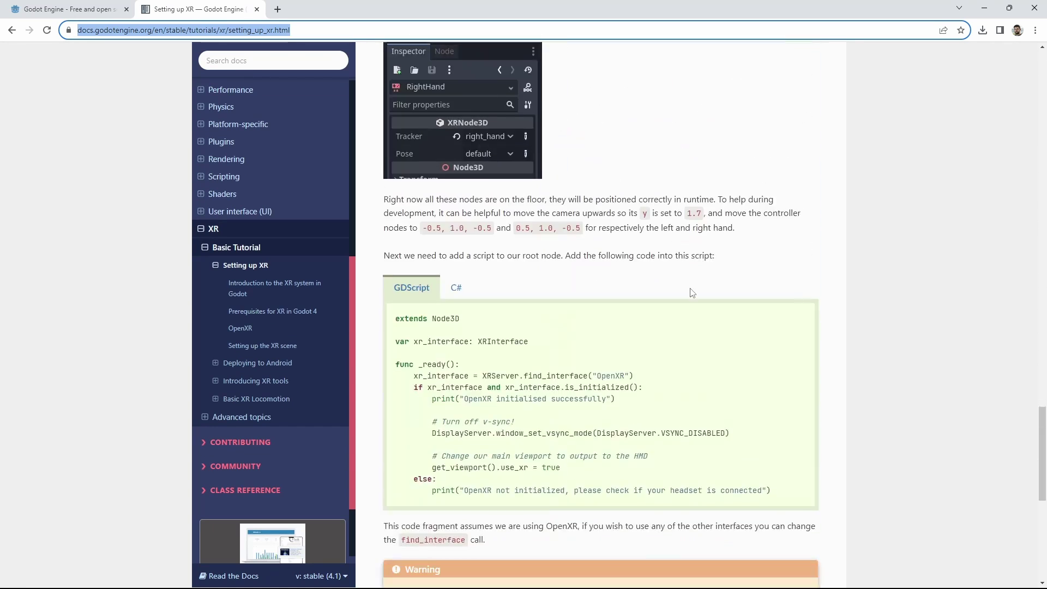
left_click(469, 234)
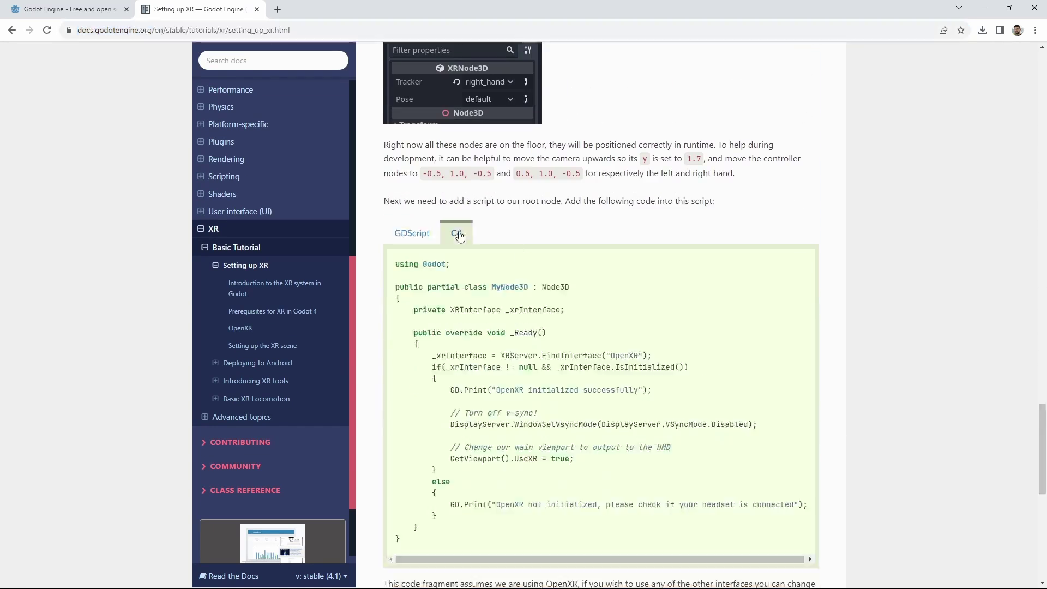
left_click(421, 240)
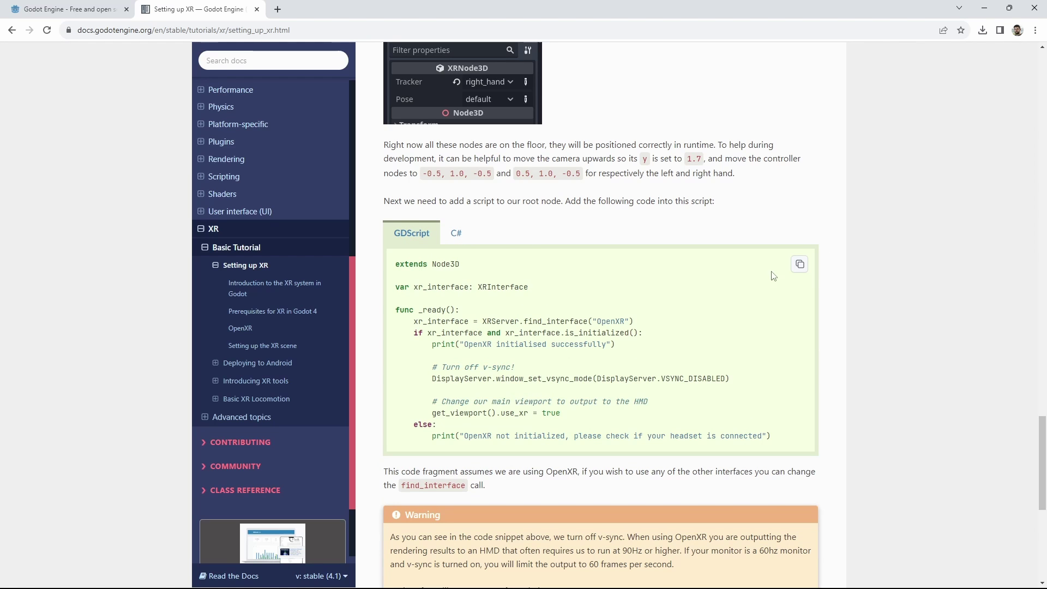
left_click(800, 265)
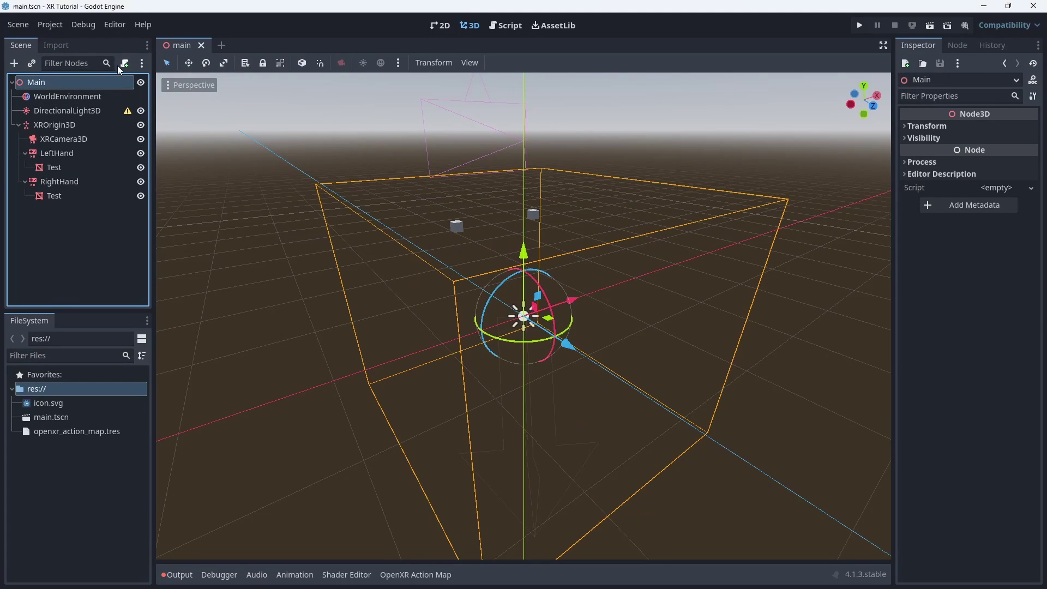
- Attach main.gd to Main with the pasted OpenXR code, save, and run with main.tscn as main scene
left_click(124, 63)
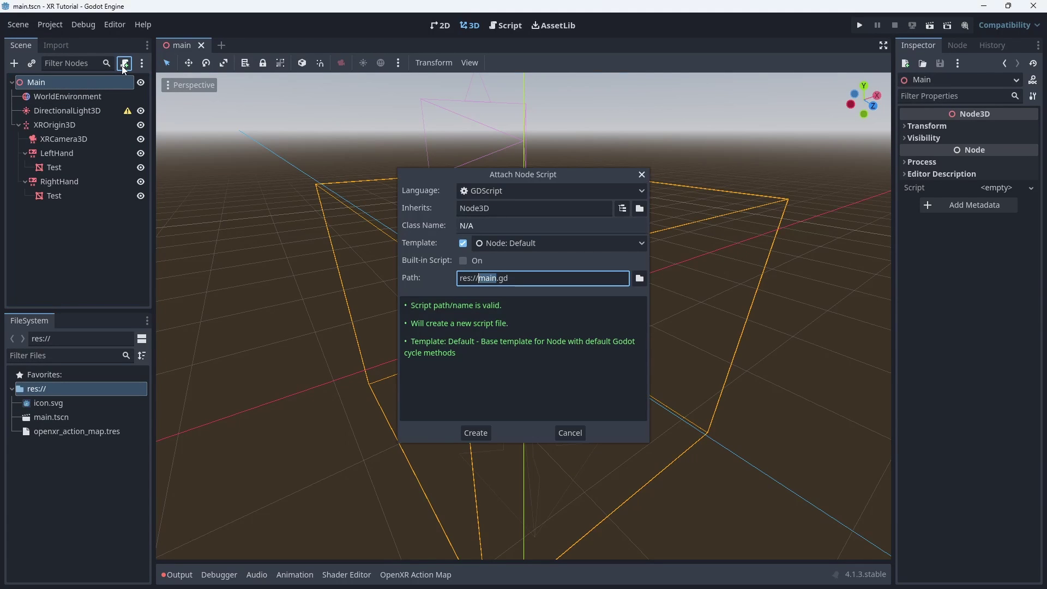
left_click(488, 428)
left_click_drag(338, 201, 199, 25)
key("ctrl+v")
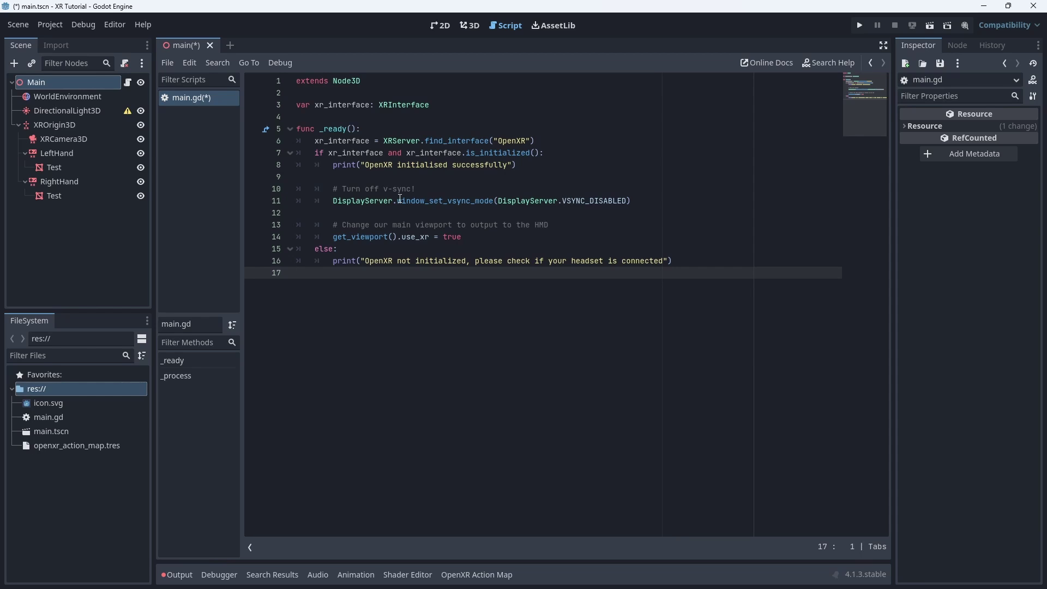
key("ctrl+s")
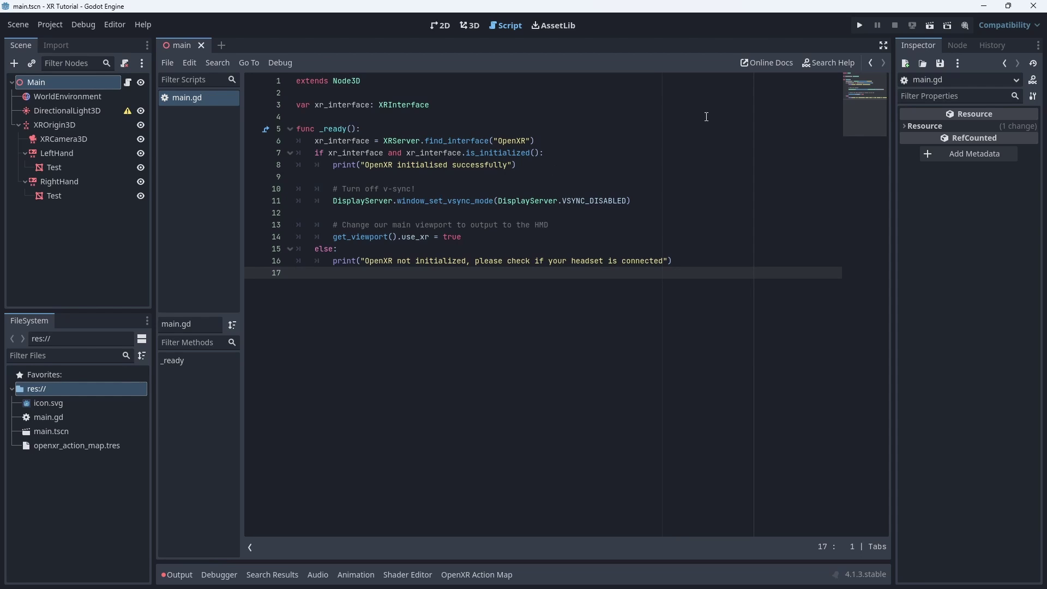
left_click(860, 26)
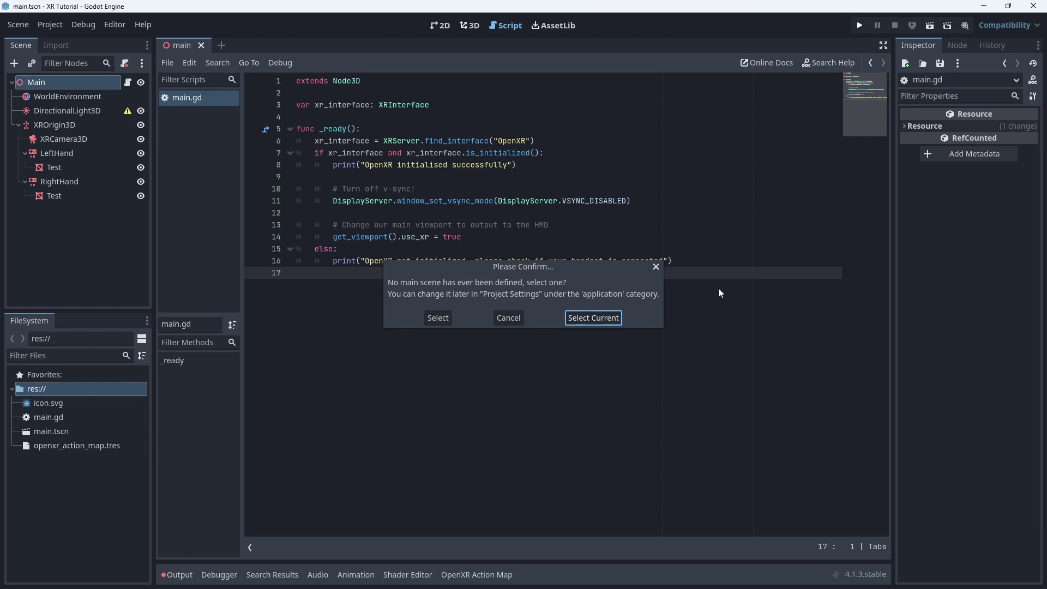
left_click(594, 318)
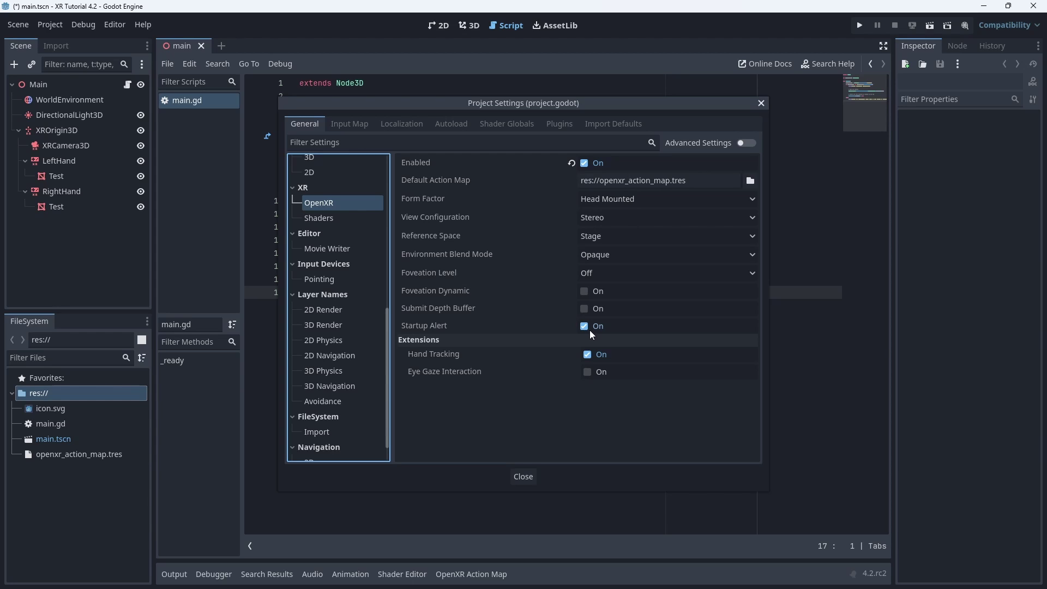
- Set OpenXR Foveation Level to High, enable Foveation Dynamic, and close Project Settings
mouse_move(452, 277)
left_click(610, 273)
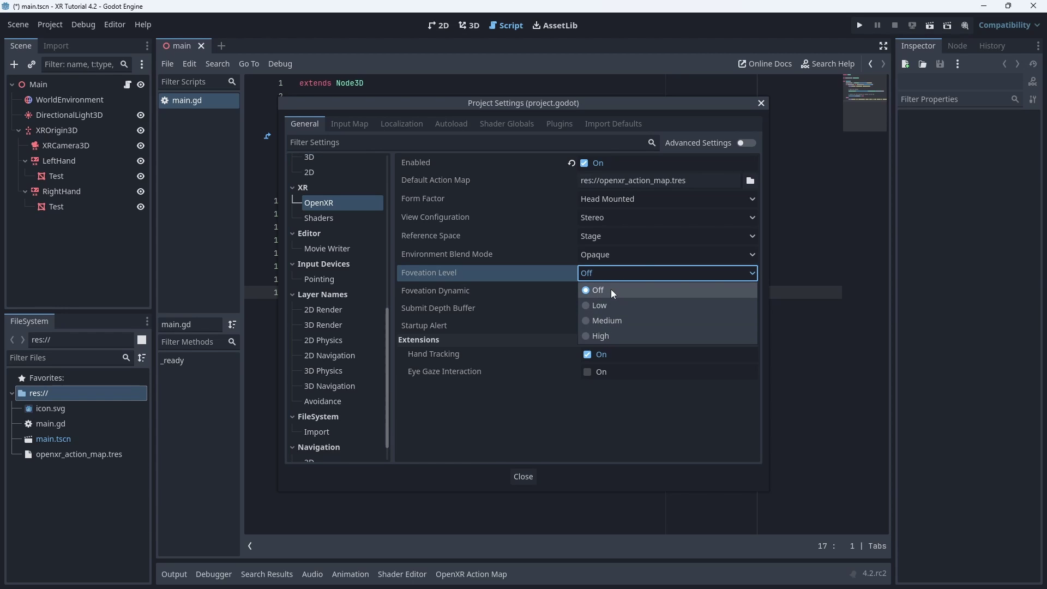
left_click(606, 336)
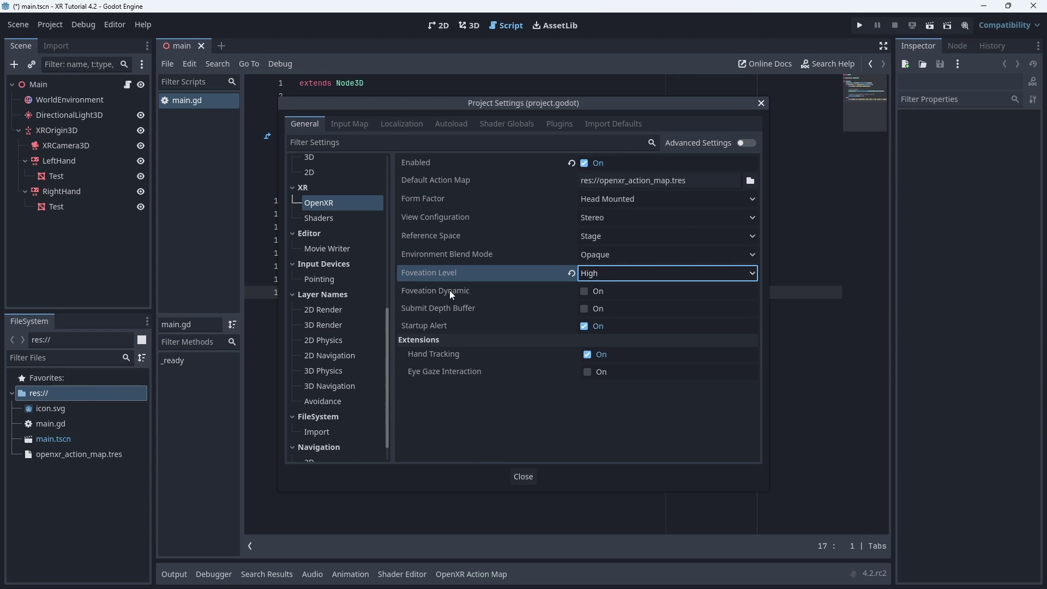
mouse_move(421, 298)
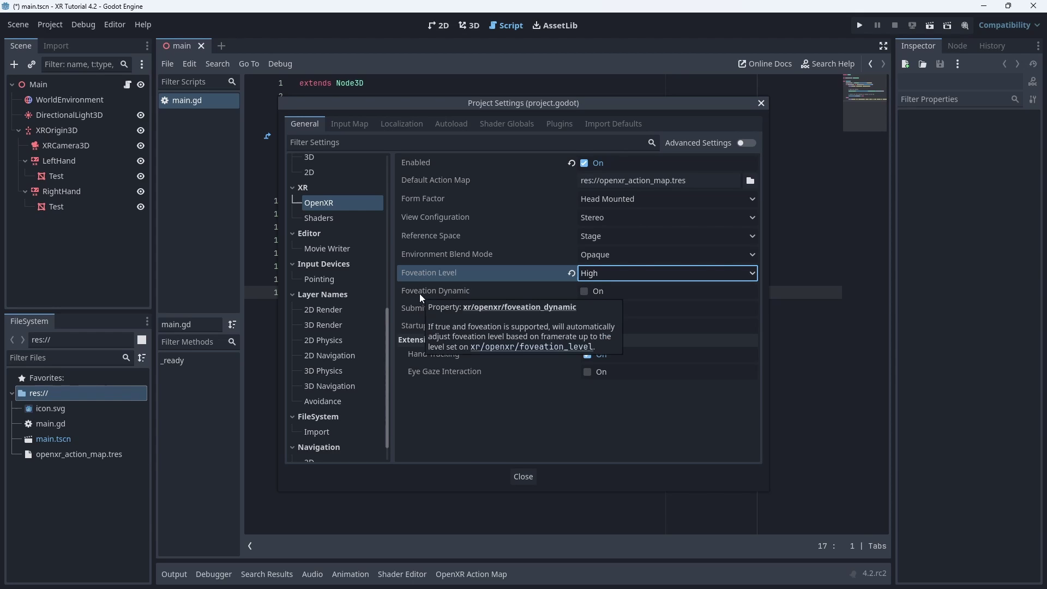
left_click(583, 292)
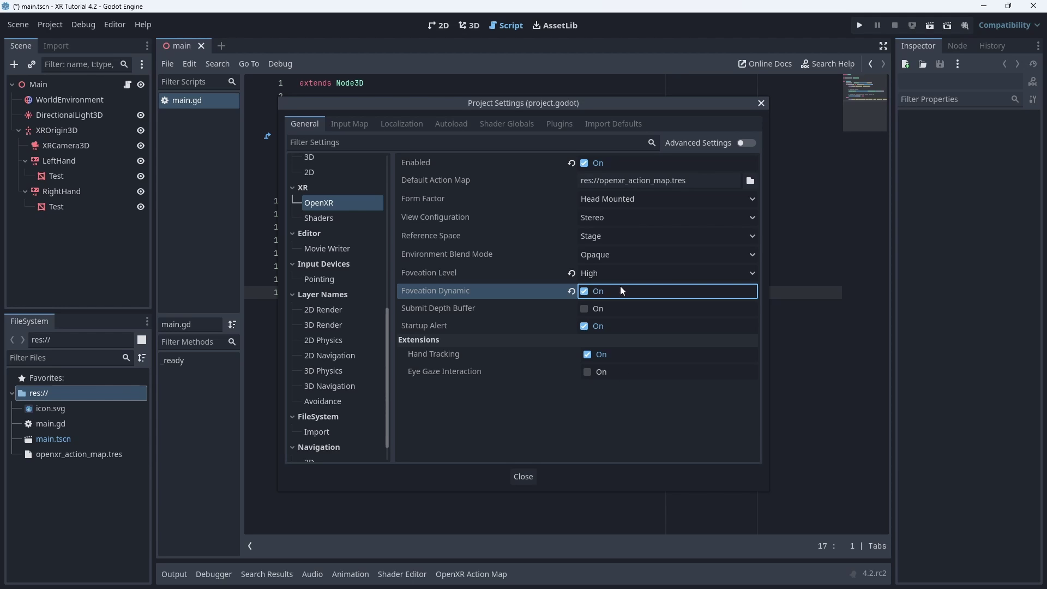
left_click(523, 479)
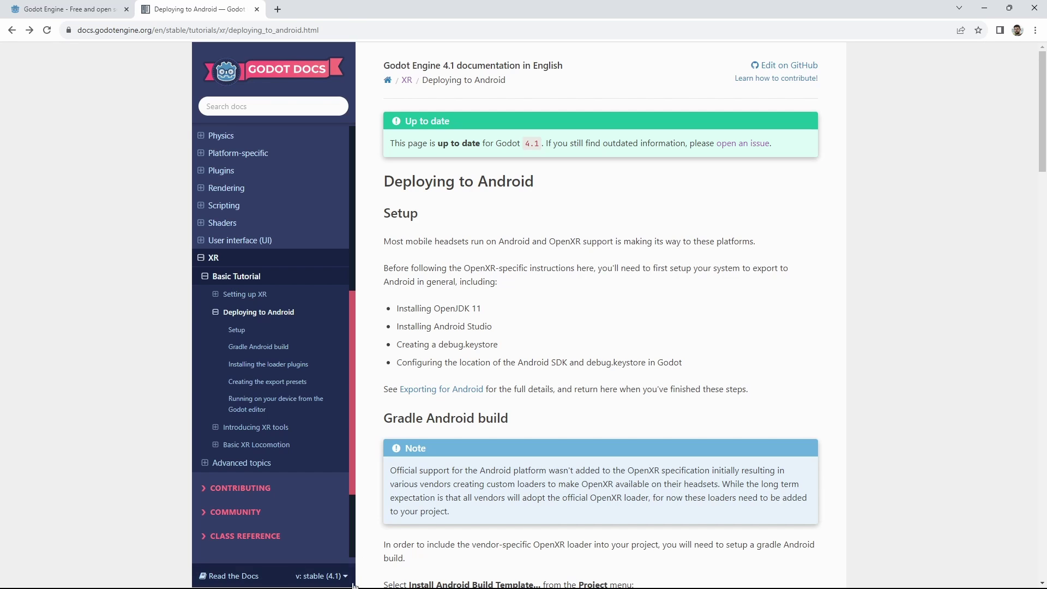
- Check the 'latest' 4.2 Deploying to Android page, return to 4.1, and open Exporting for Android
left_click(322, 577)
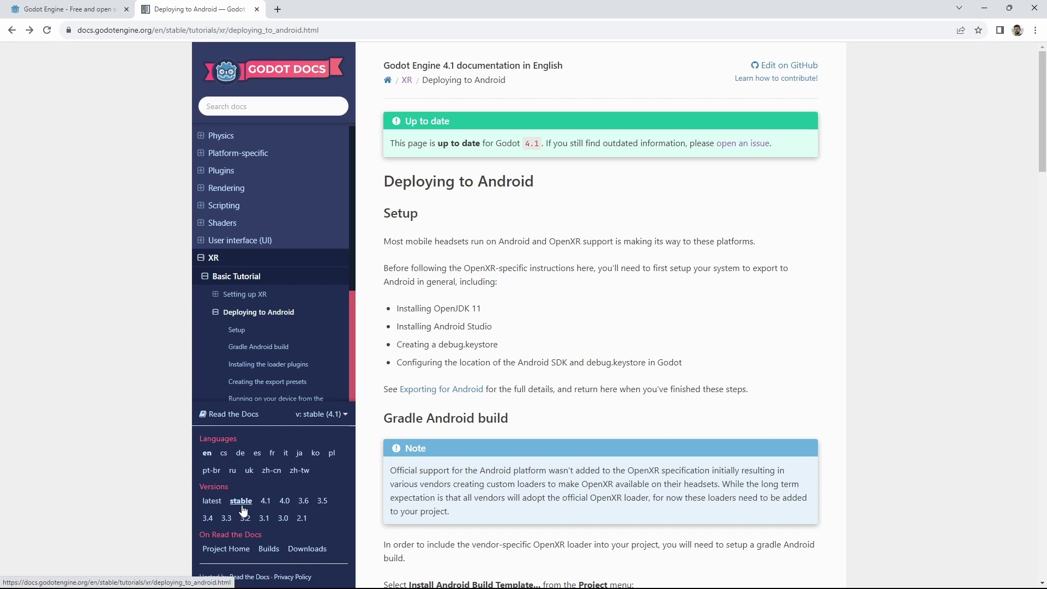
left_click(213, 501)
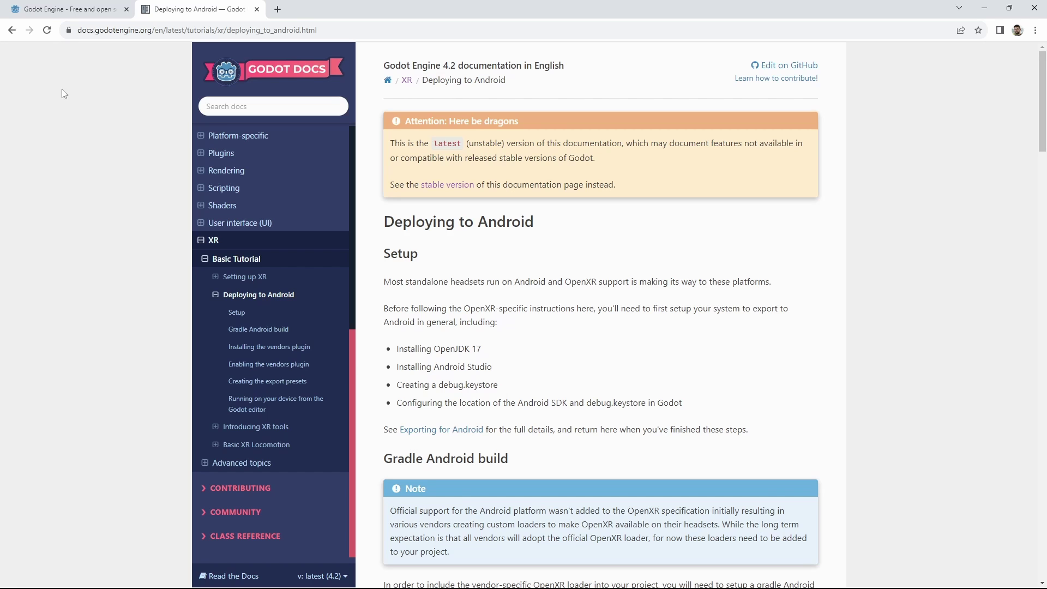
left_click(12, 30)
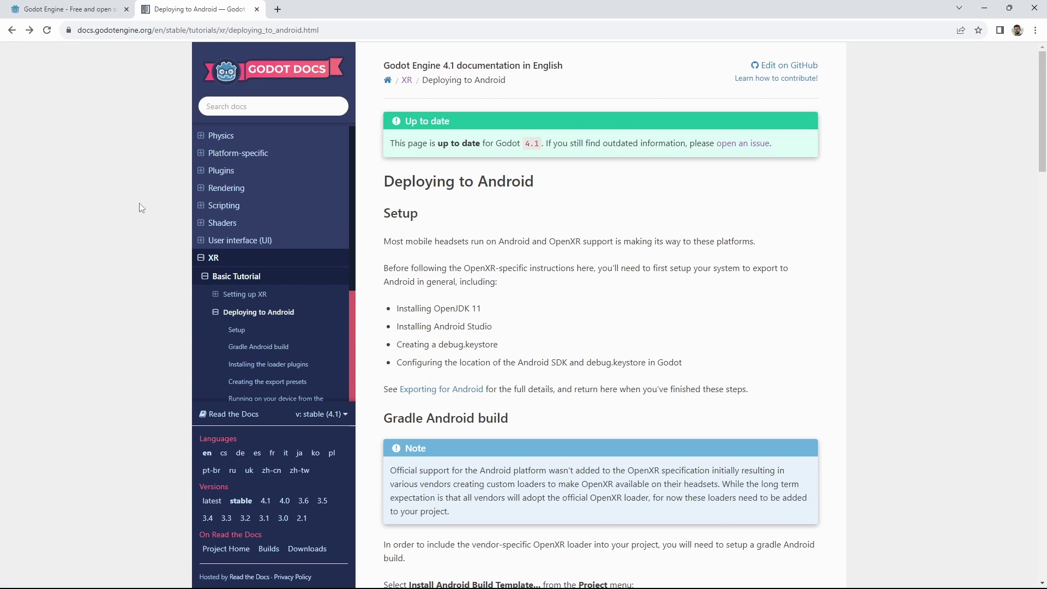
left_click(438, 390)
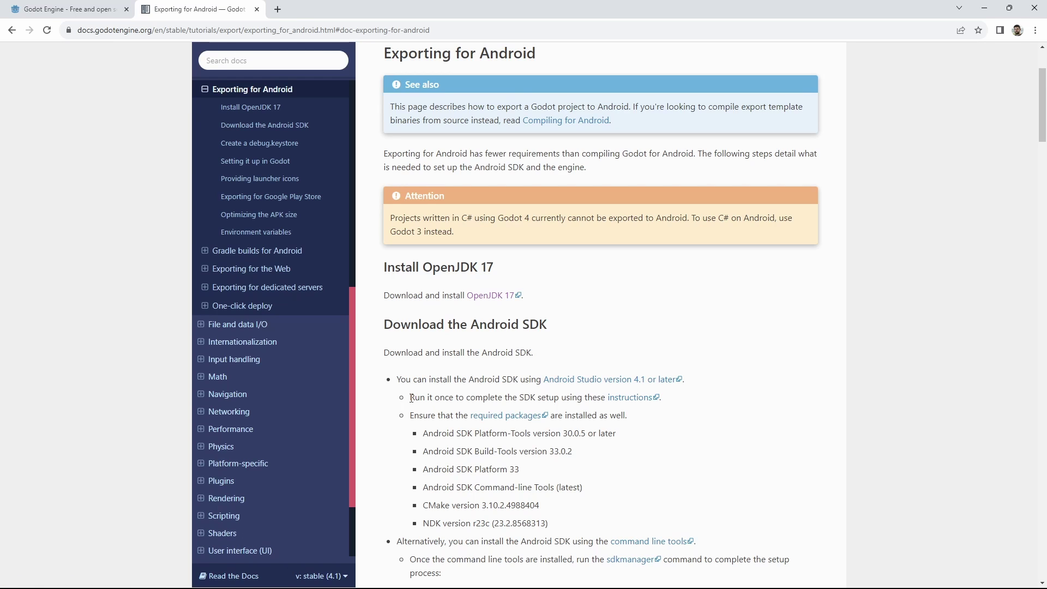
- Open Android Studio's SDK Manager on the SDK Tools list
scroll(412, 398, "down", 2)
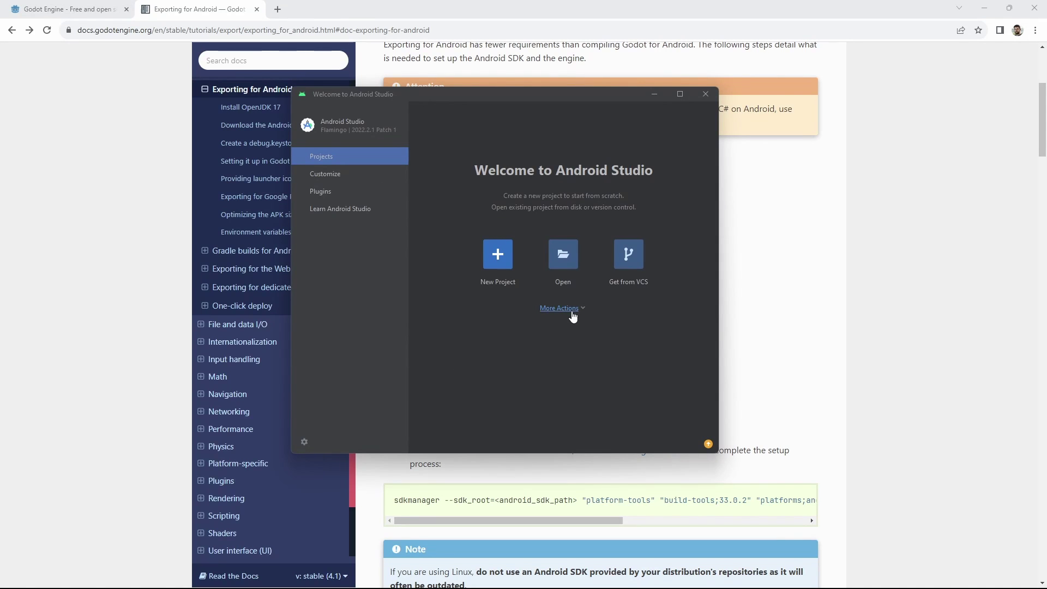
left_click(572, 313)
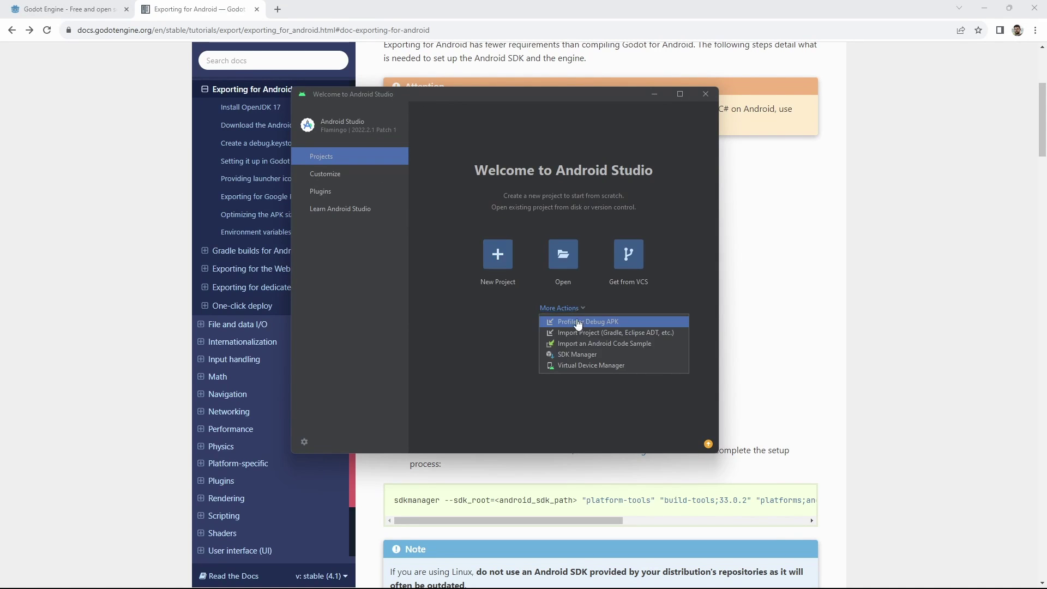
left_click(570, 354)
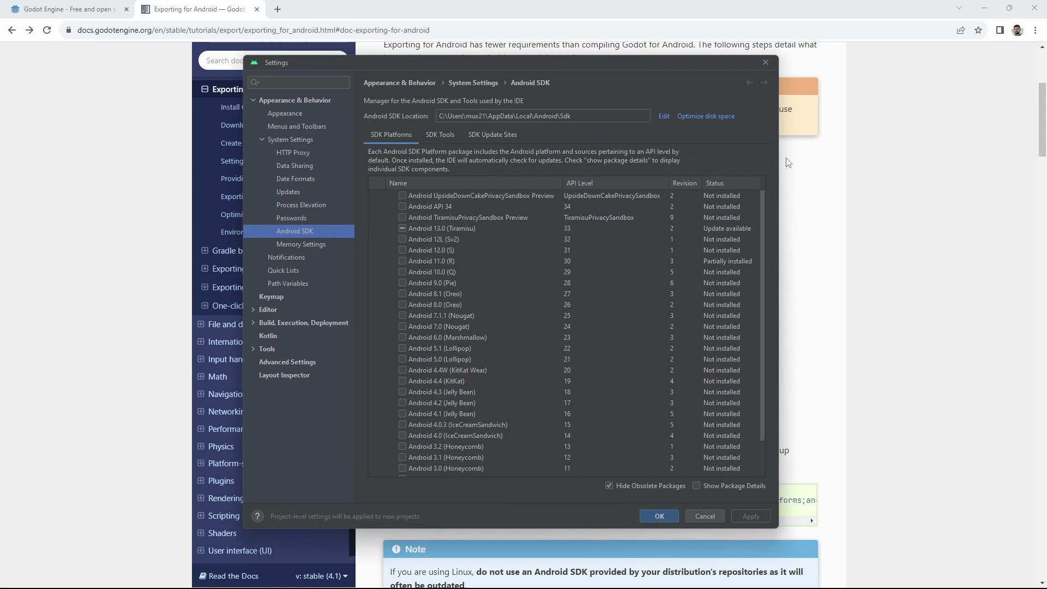
left_click(438, 136)
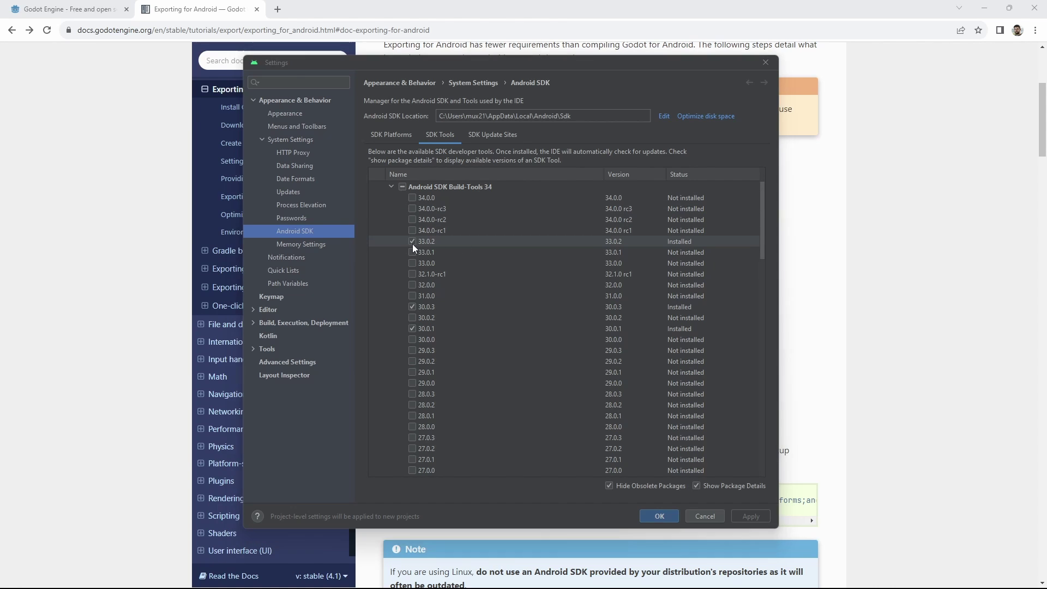
- Compare installed Build-Tools 33.0.2 and NDK 23.2.8568313 against the versions the docs require
key("alt+Tab")
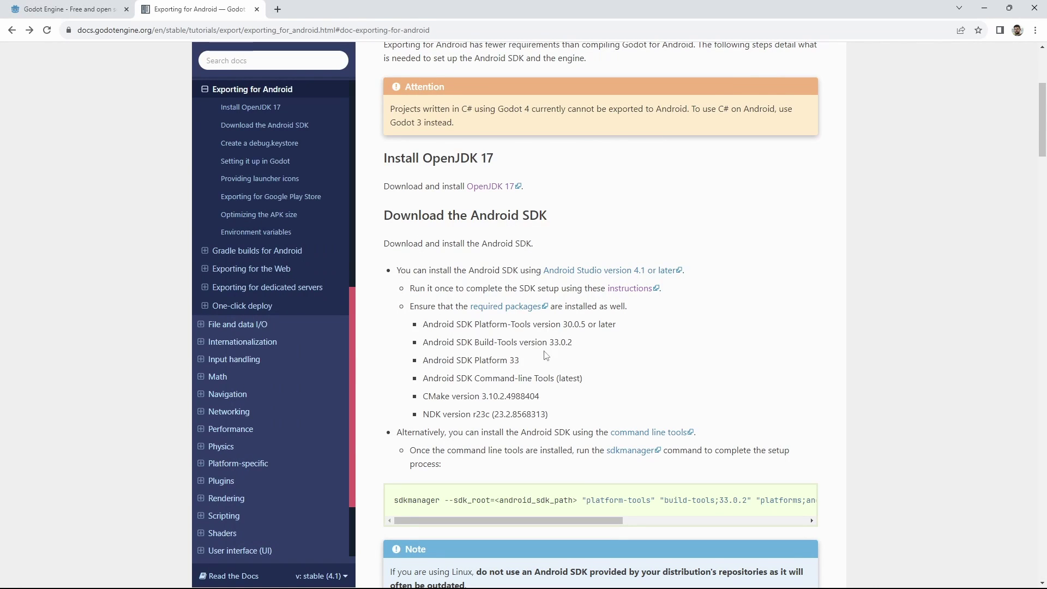
key("alt+Tab")
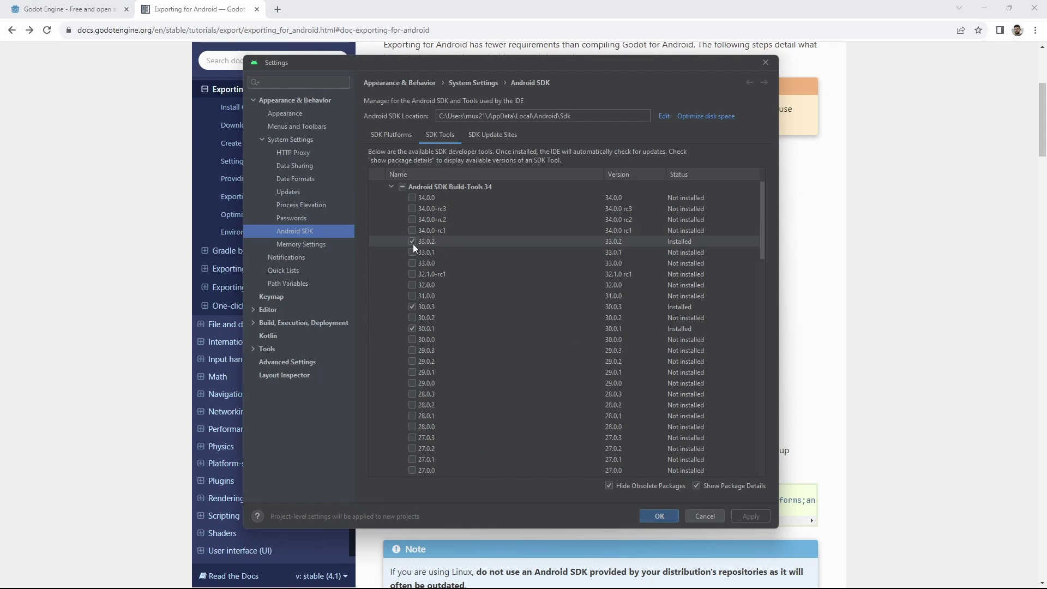
left_click(390, 186)
key("alt+Tab")
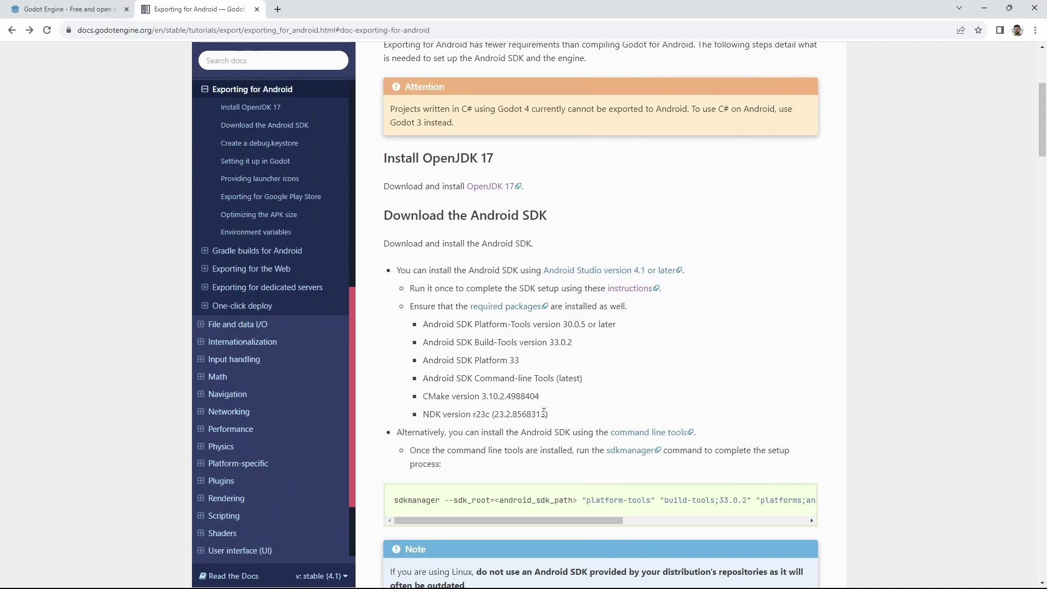
left_click_drag(495, 414, 537, 414)
key("alt+Tab")
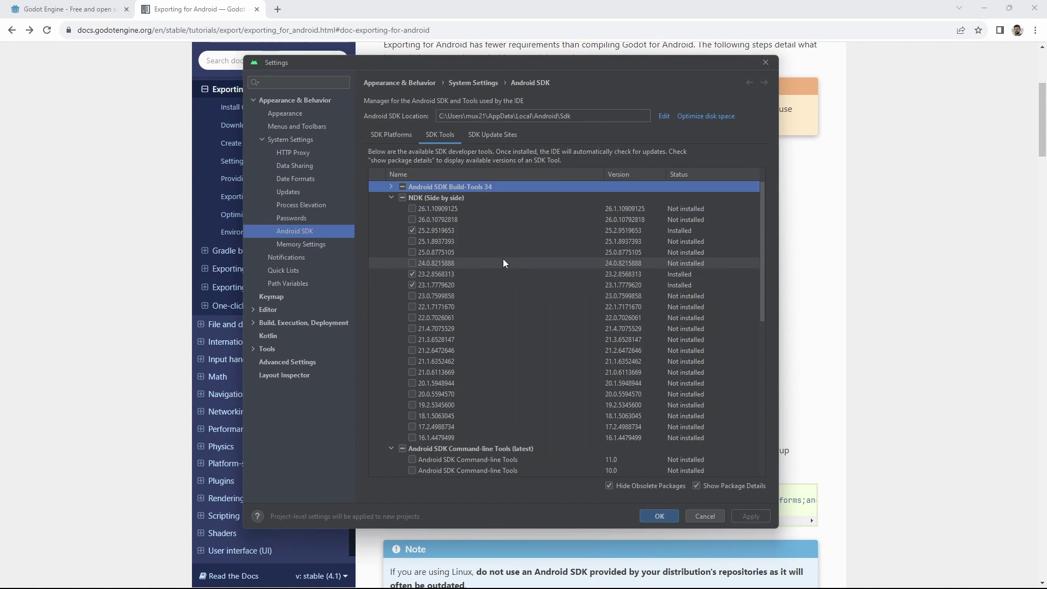
- Confirm CMake 3.10.2.4988404 is installed, then return to the debug.keystore docs
left_click(387, 197)
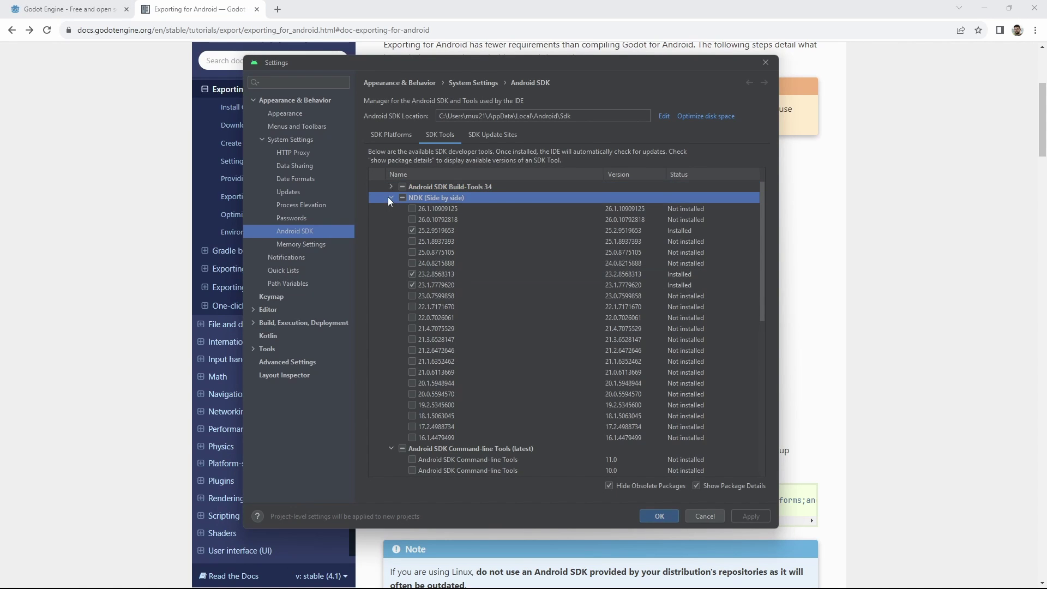
left_click(391, 197)
left_click(392, 208)
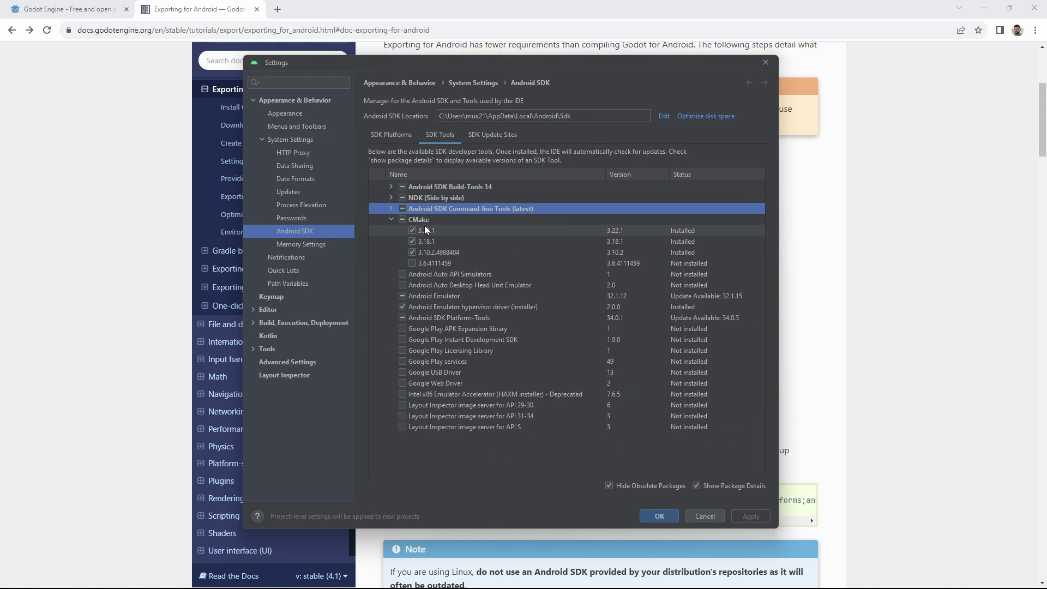
key("alt+Tab")
left_click_drag(482, 396, 537, 397)
key("alt+Tab")
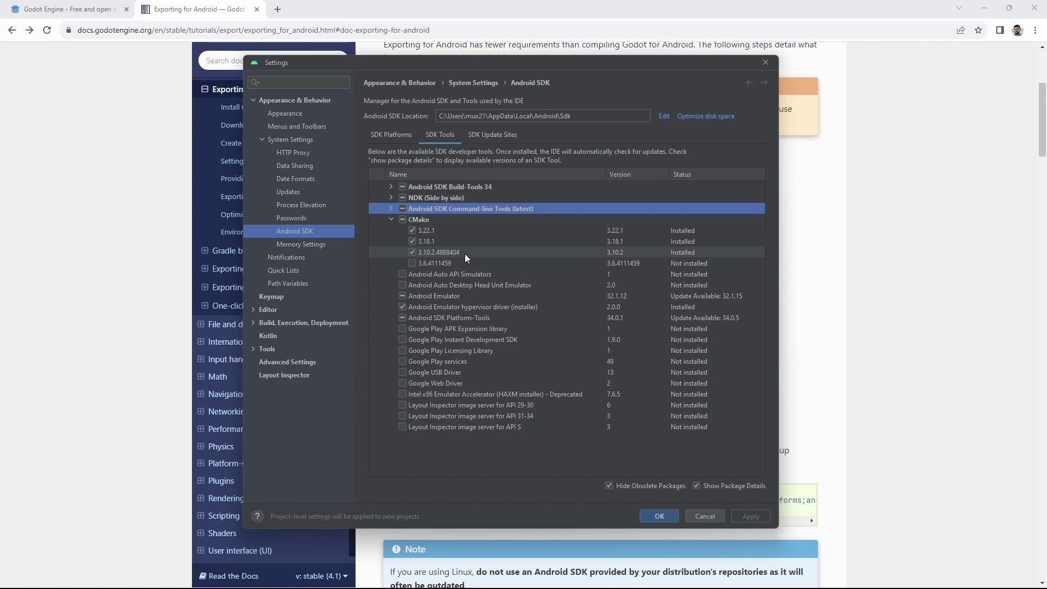
key("alt+Tab")
scroll(441, 371, "down", 2)
- Open a Command Prompt in the C:\Temp\Godot folder
left_click_drag(394, 361, 758, 370)
key("super+r")
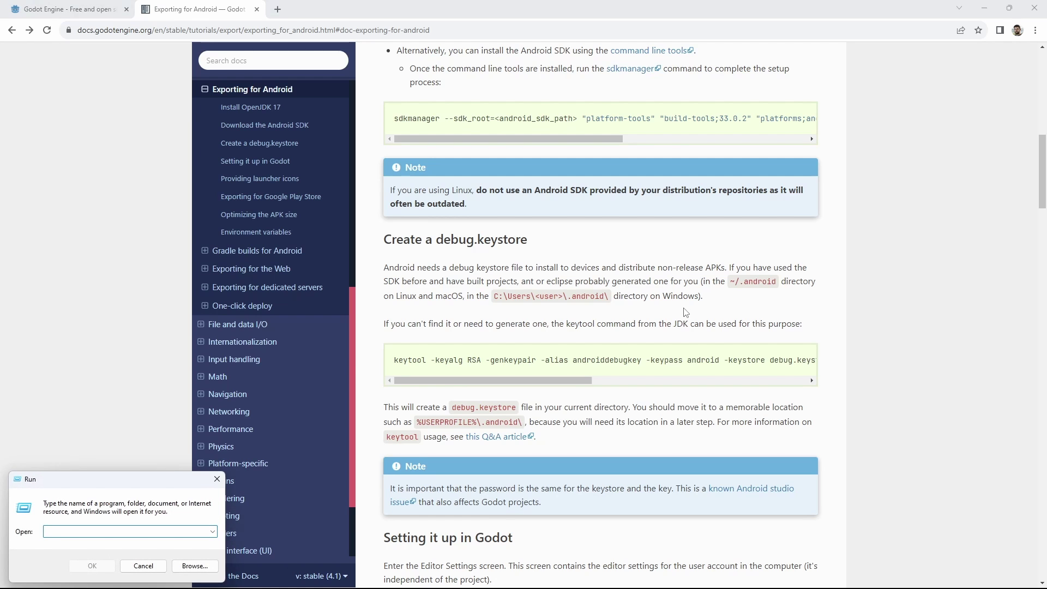
type("cmd")
key("Return")
left_click_drag(344, 89, 357, 57)
type("cd \\Temp")
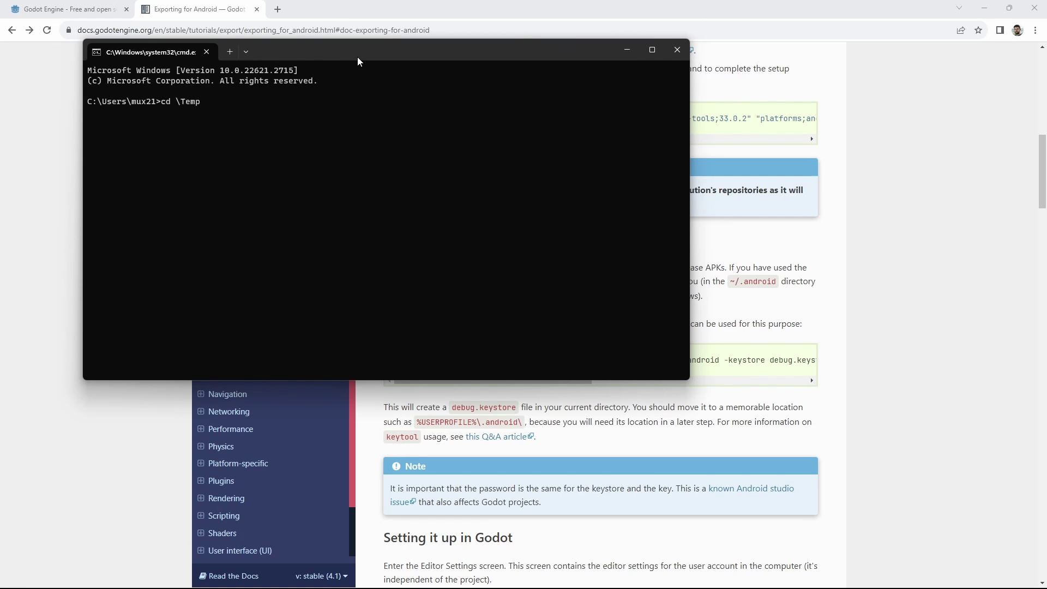
type("\\Godot")
key("Return")
- Run the docs' keytool command and confirm debug.keystore (2,666 bytes) was created
left_click(799, 360)
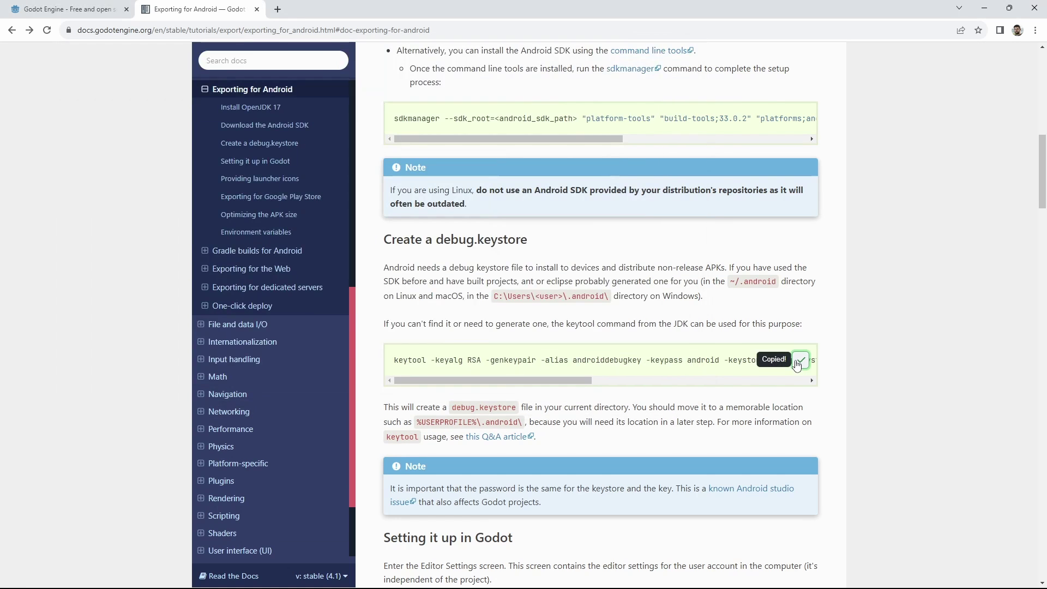
key("alt+Tab")
key("ctrl+v")
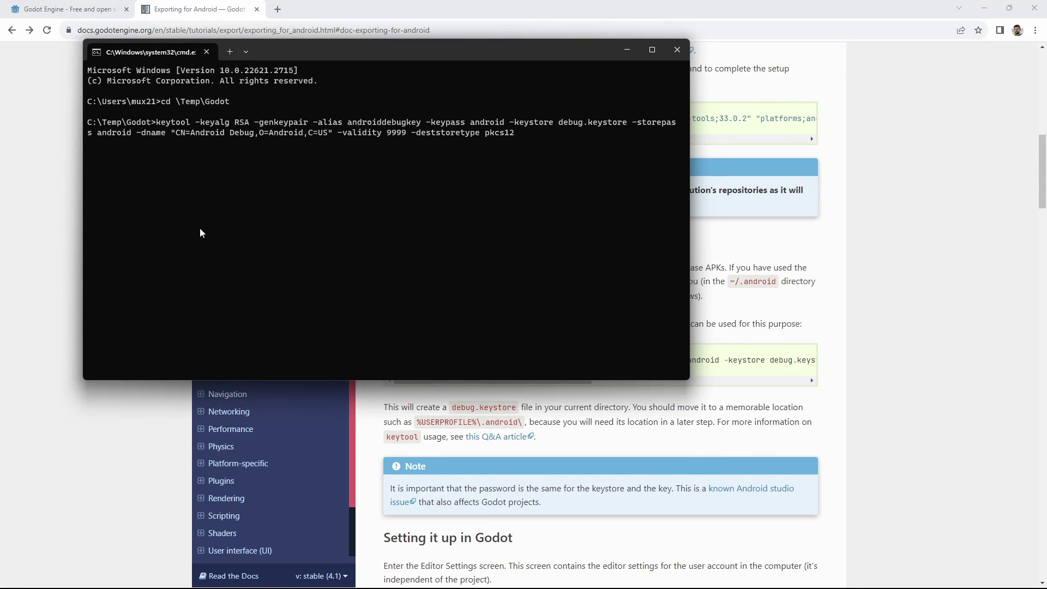
type("dir")
key("Return")
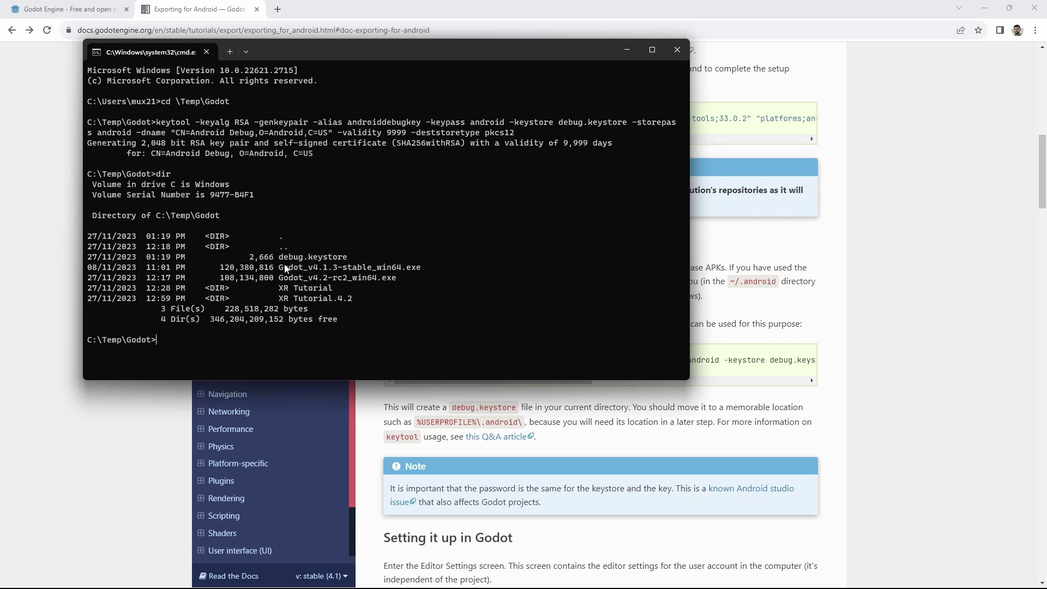
left_click_drag(279, 257, 350, 257)
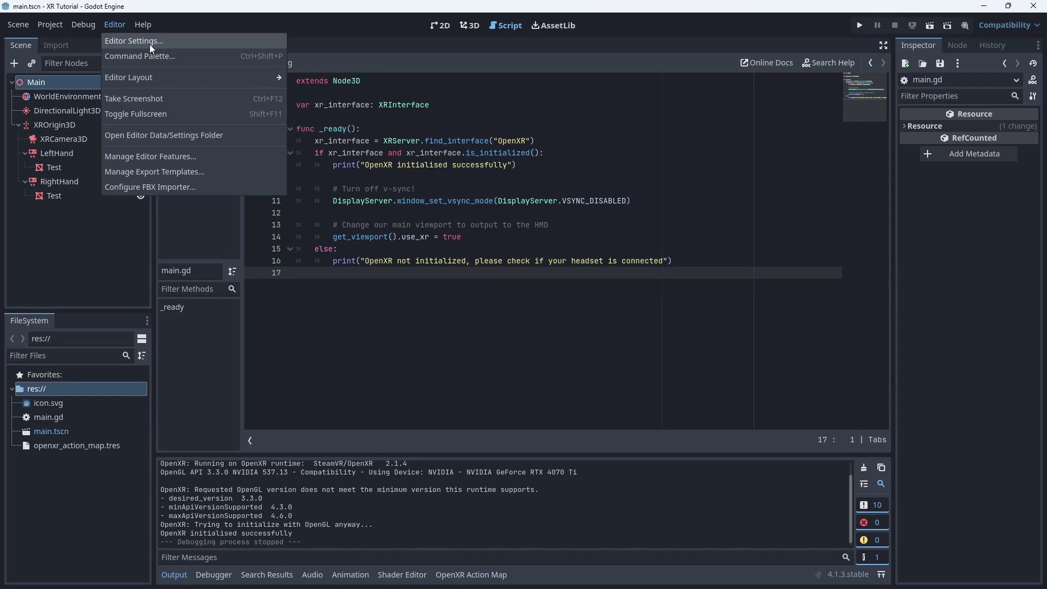
left_click(149, 44)
left_click_drag(388, 170, 392, 362)
left_click(311, 324)
scroll(306, 381, "up", 3)
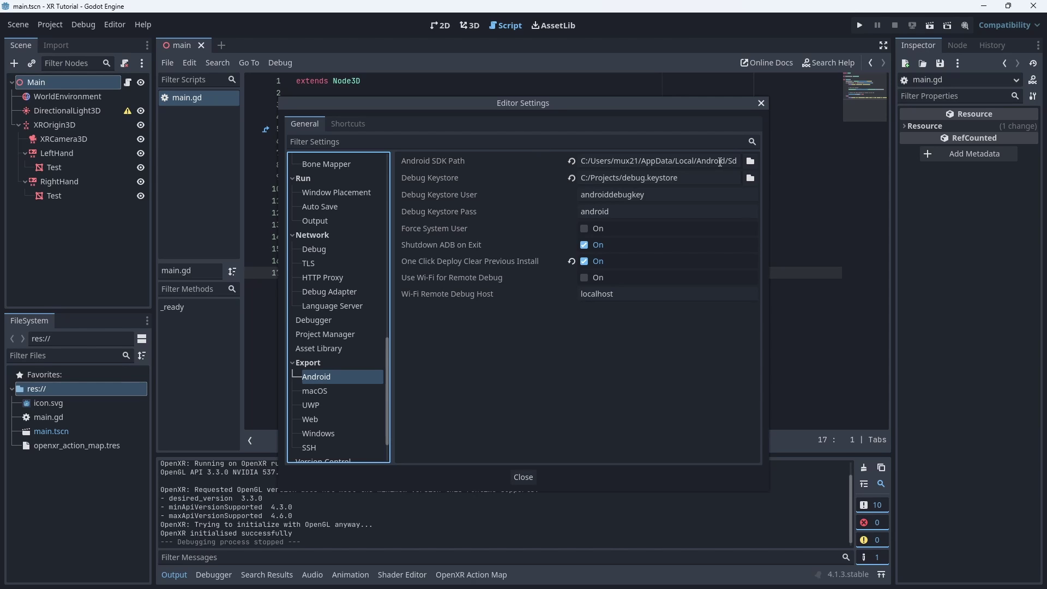
key("alt+Tab")
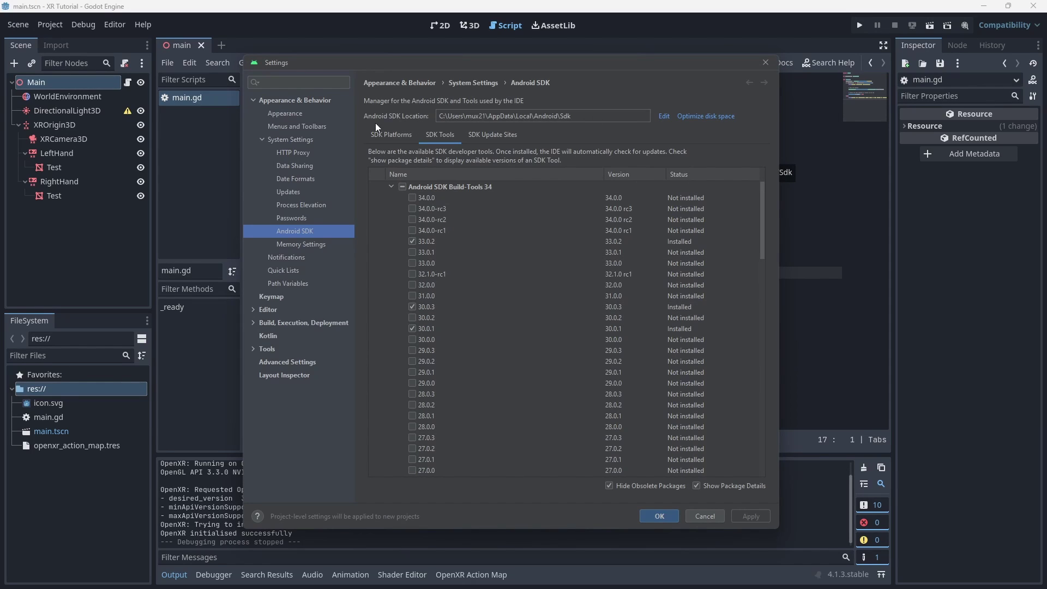
key("alt+Tab")
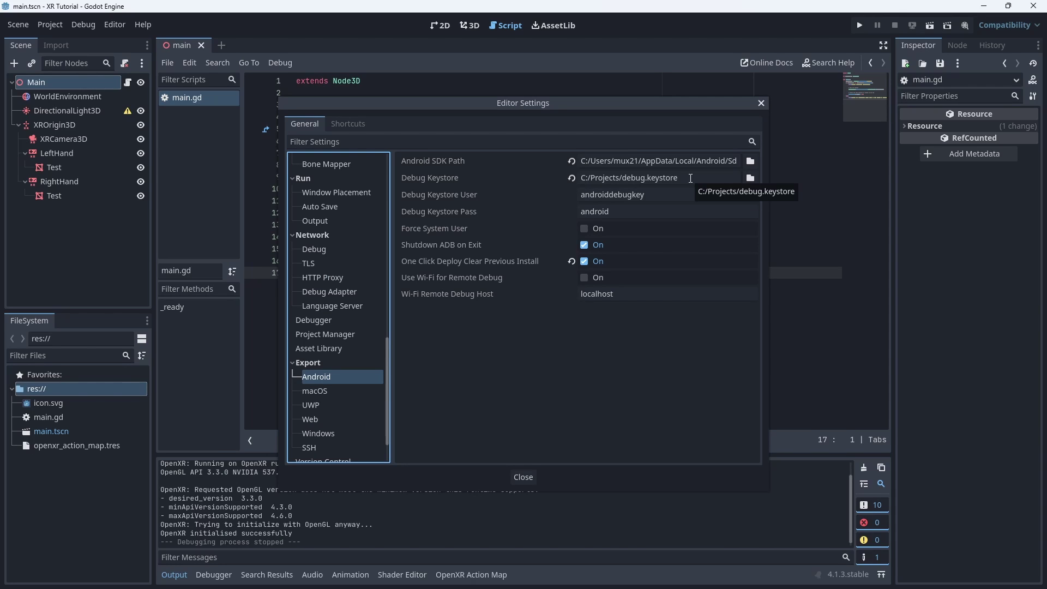
left_click(751, 179)
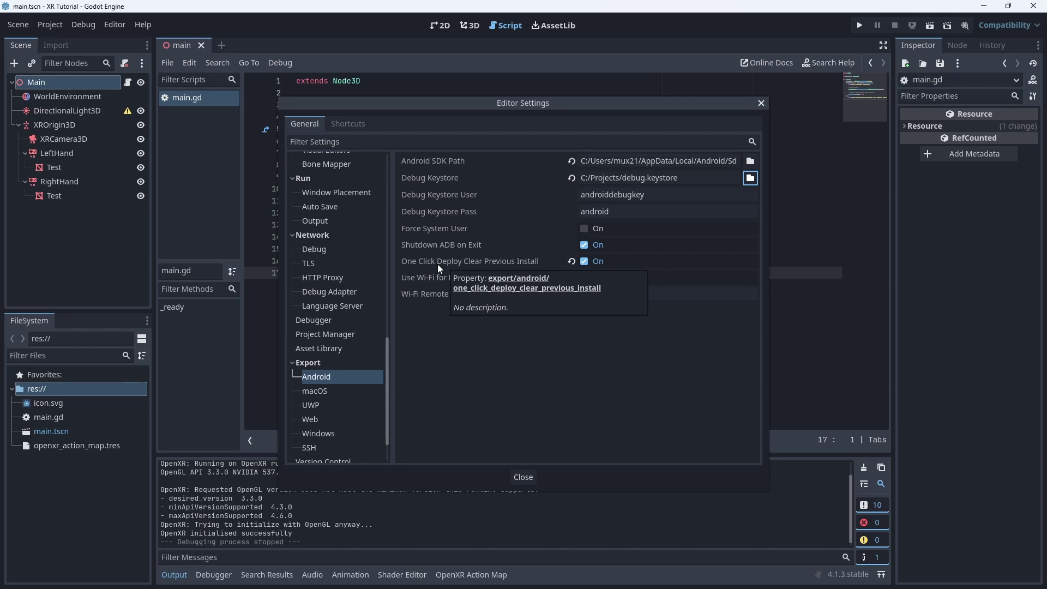
key("Escape")
- Download and install the 4.1.3 export templates from the Export Template Manager, then close it
left_click(108, 29)
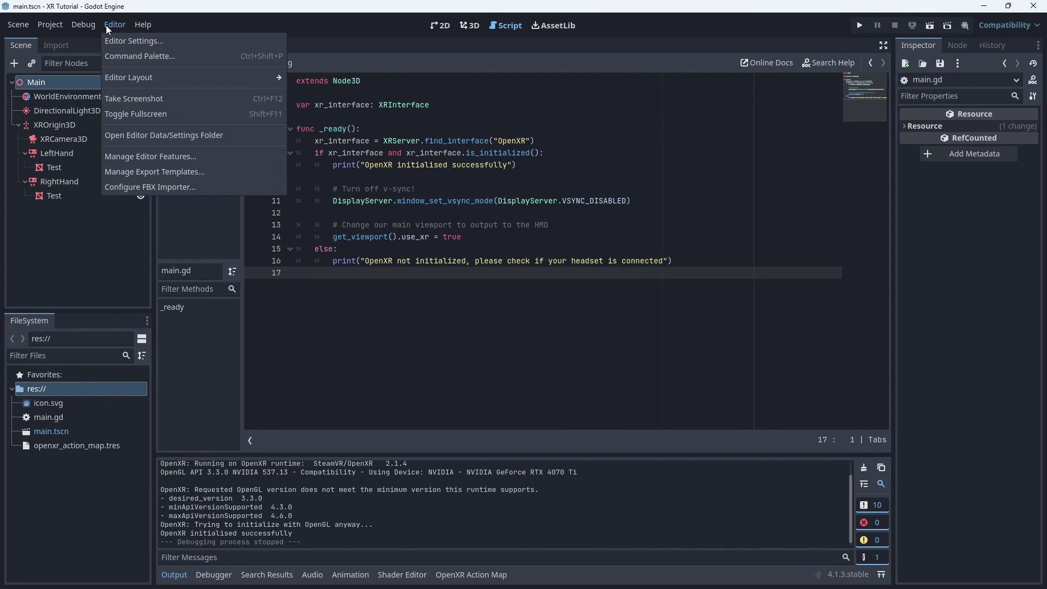
left_click(152, 173)
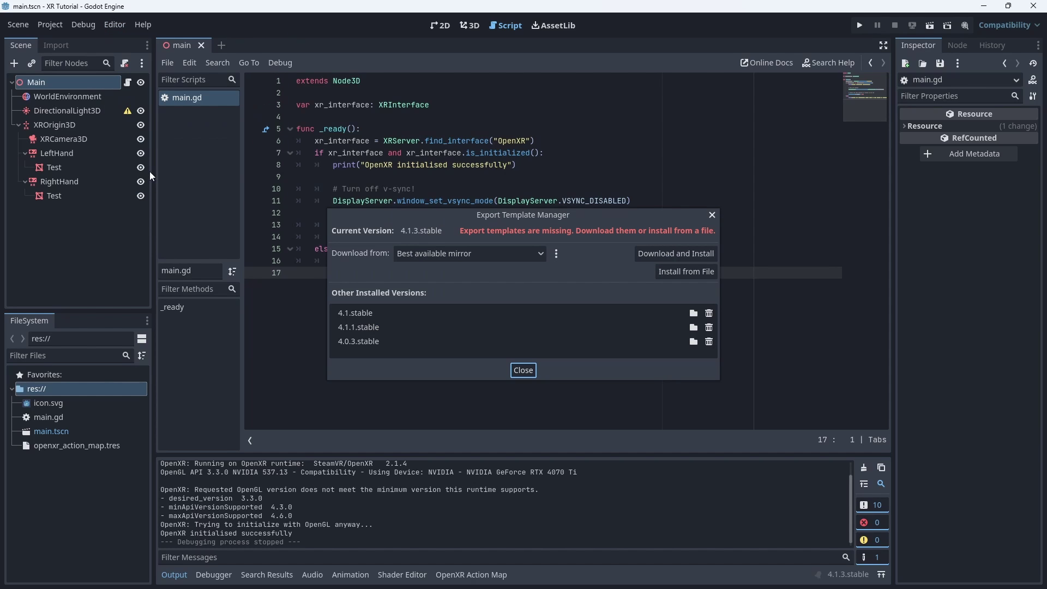
left_click(678, 254)
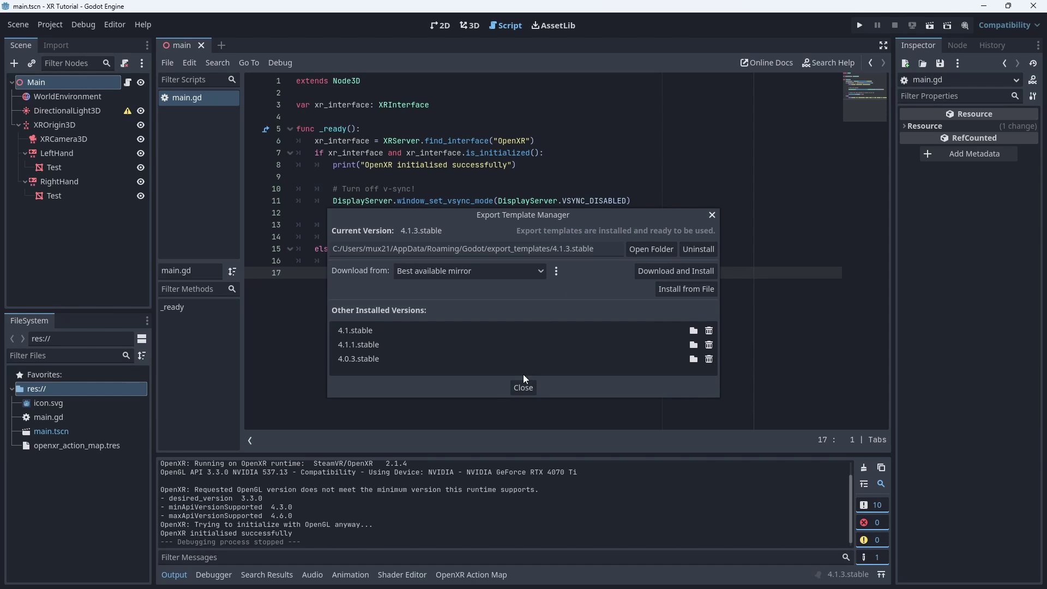
left_click(524, 386)
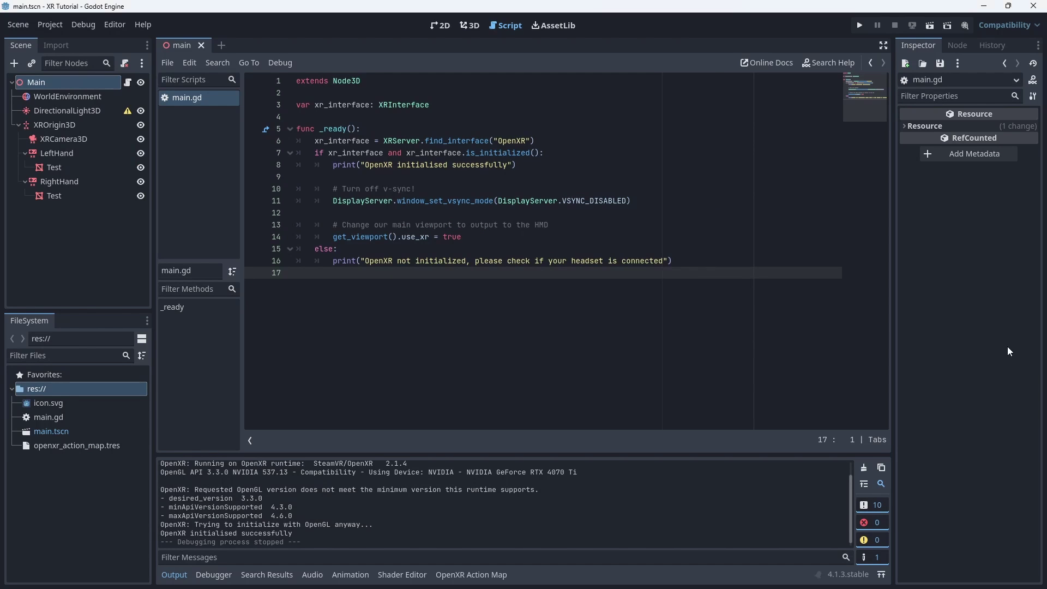
- Install Godot XR Android OpenXR Loaders from AssetLib and expand android/plugins to see the loaders
left_click(547, 27)
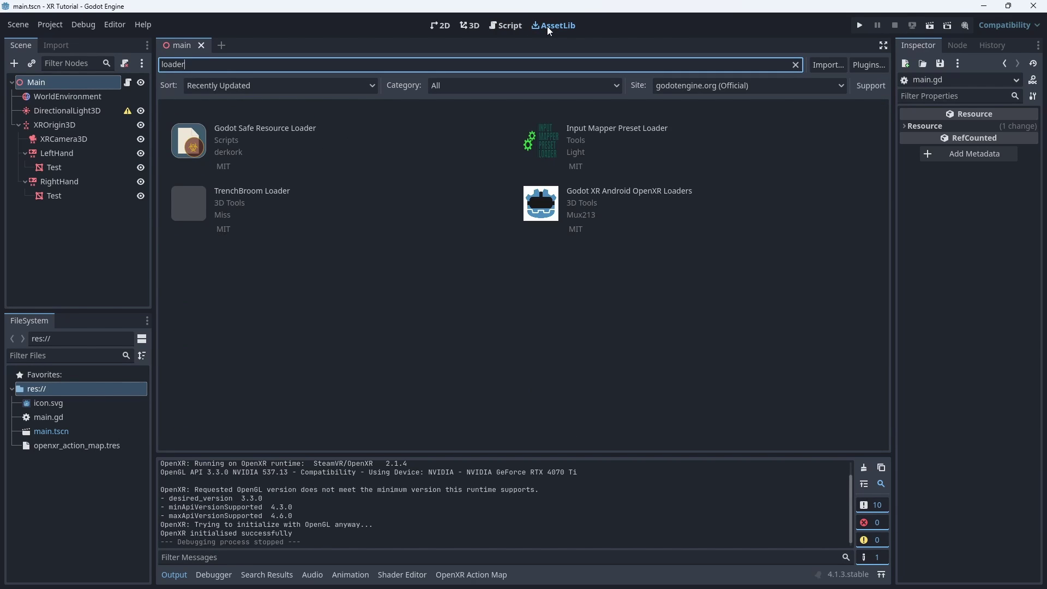
left_click(608, 196)
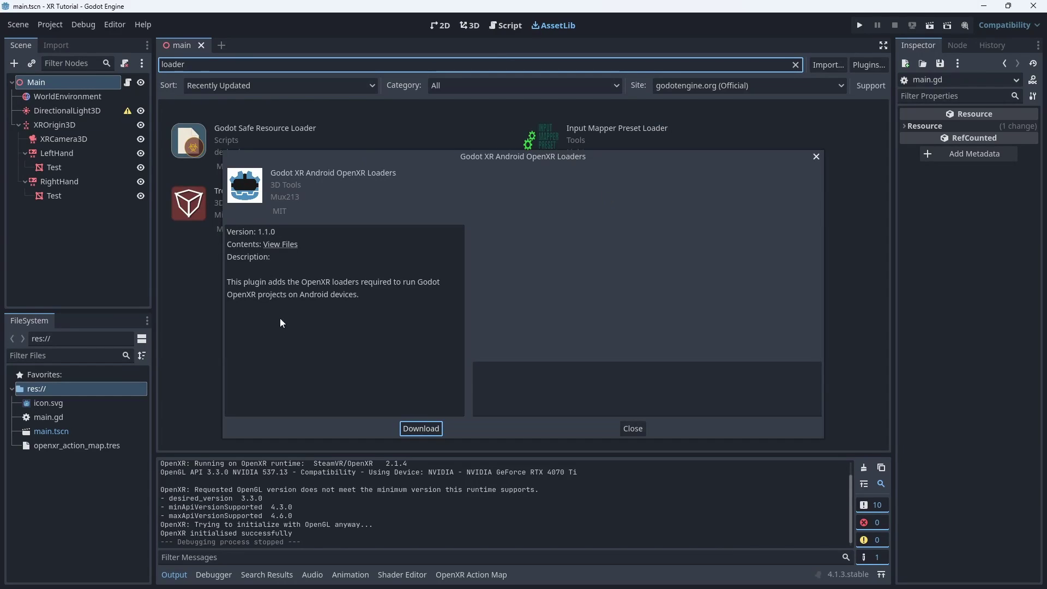
left_click(422, 429)
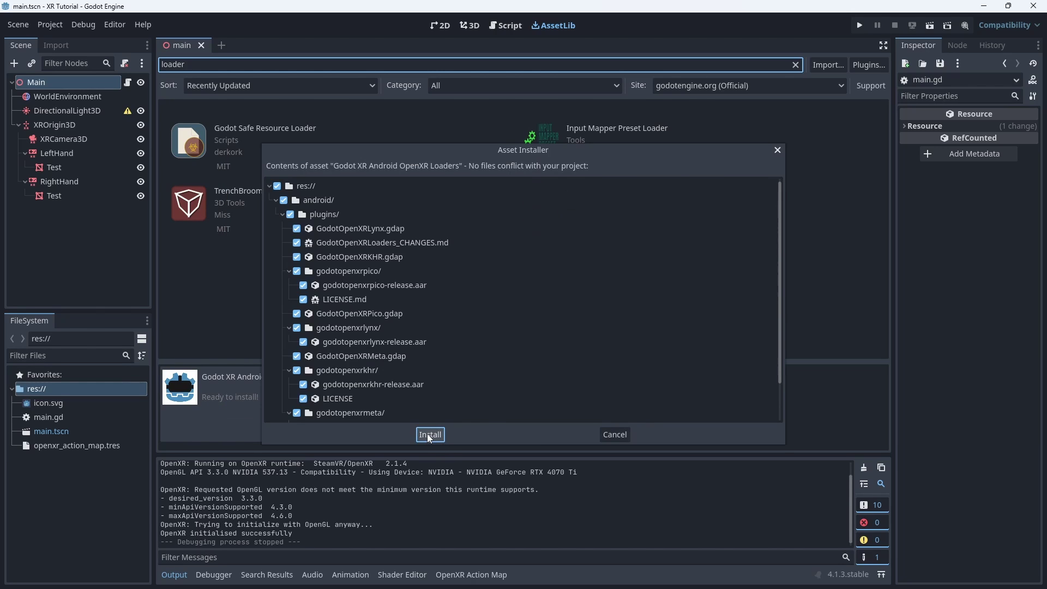
left_click(427, 434)
left_click(472, 318)
left_click(19, 404)
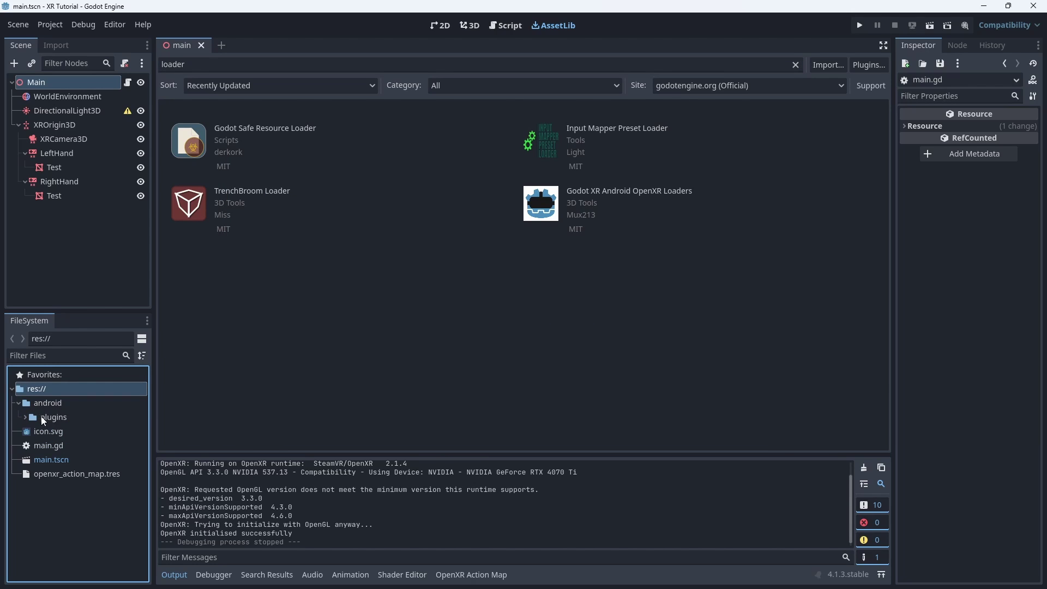
left_click(25, 417)
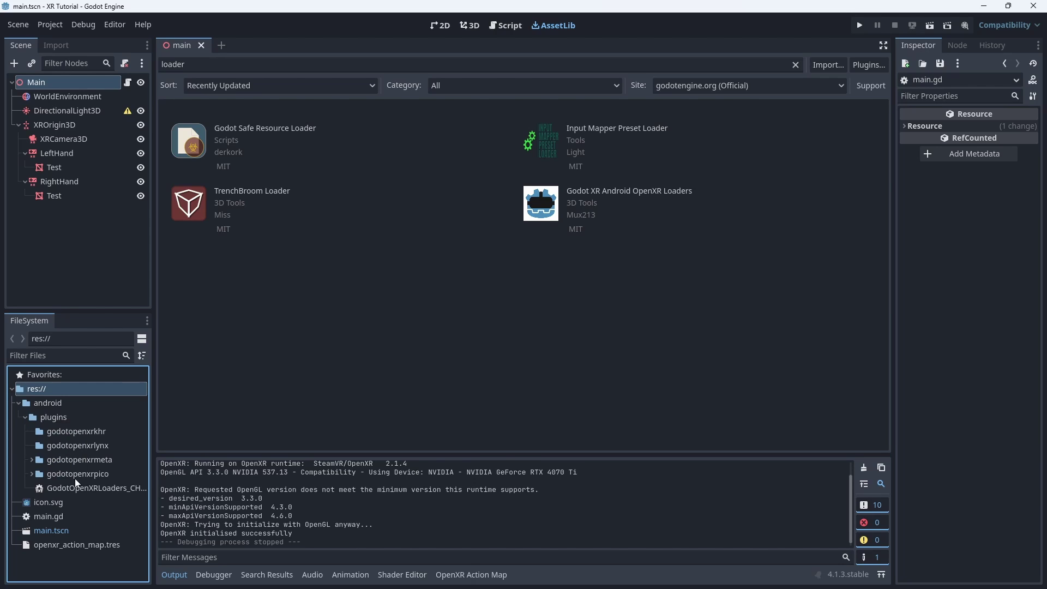
- Install the Android build template into res://android/build
left_click(47, 24)
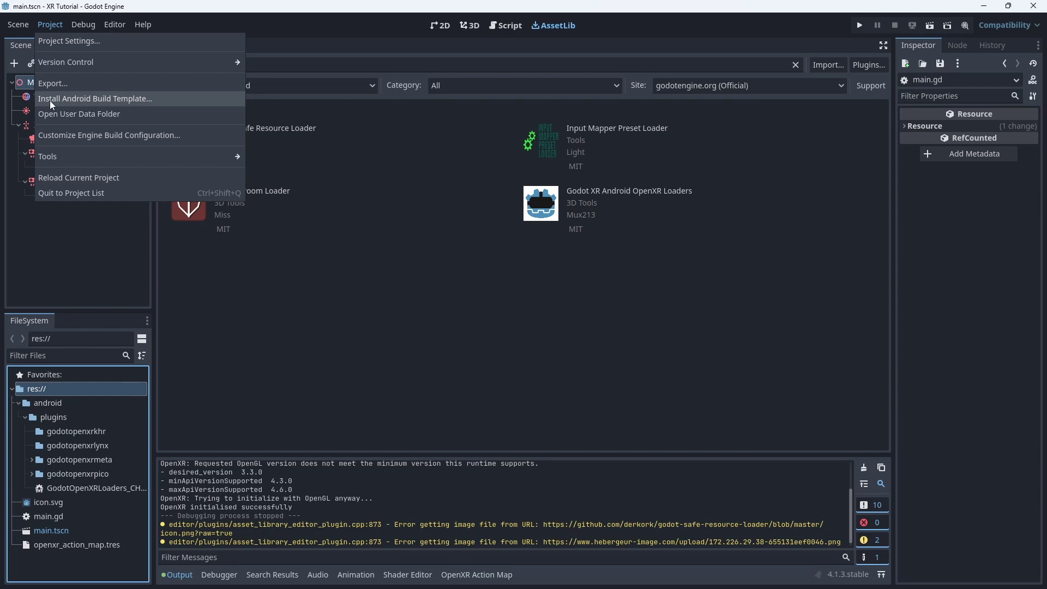
left_click(114, 99)
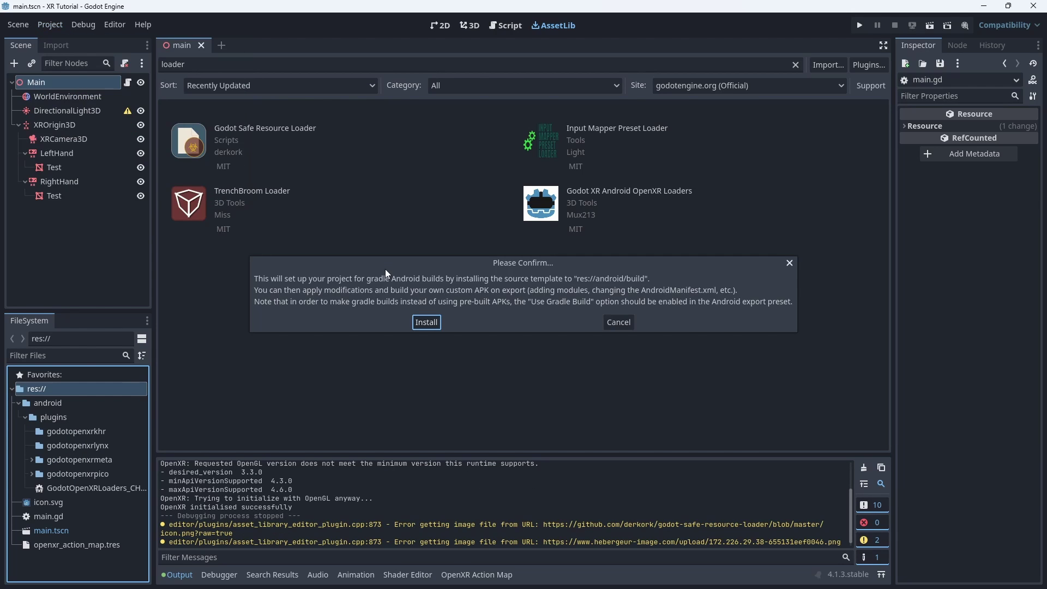
left_click(419, 320)
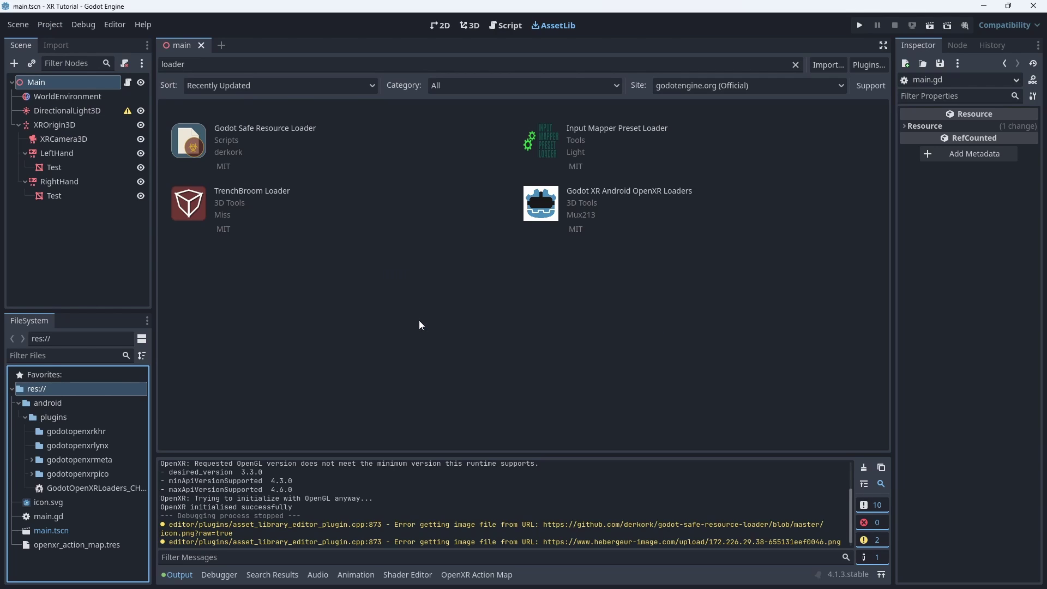
left_click(51, 27)
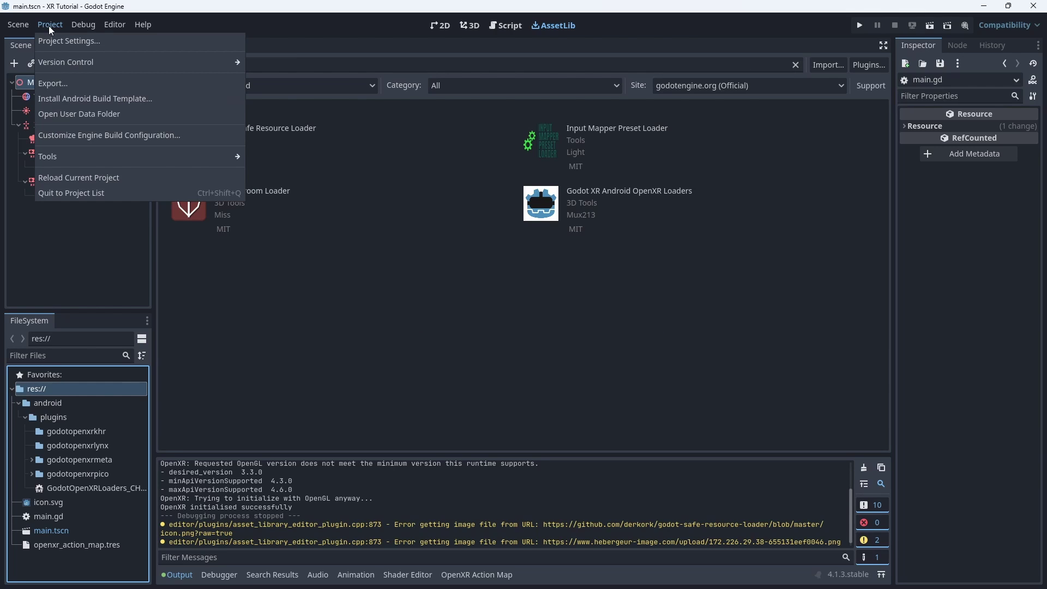
- Add an Android export preset named Quest
left_click(56, 82)
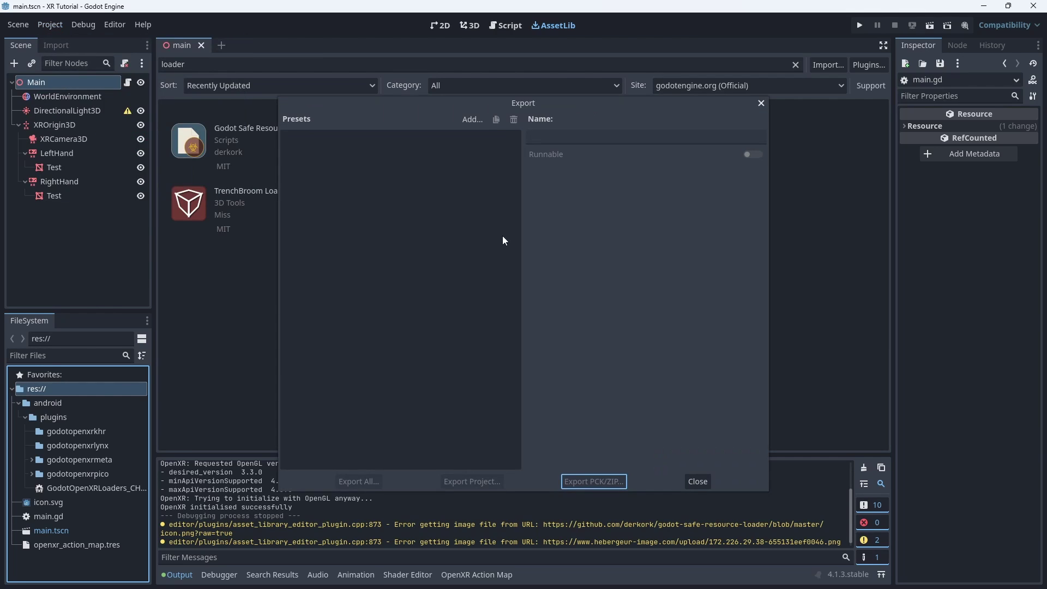
left_click(471, 120)
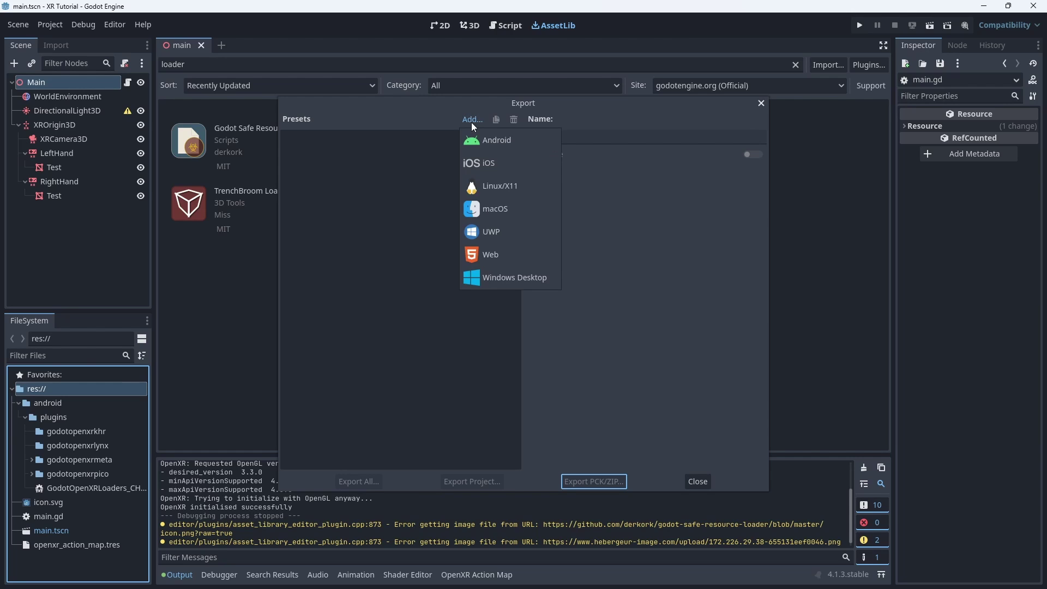
left_click(506, 143)
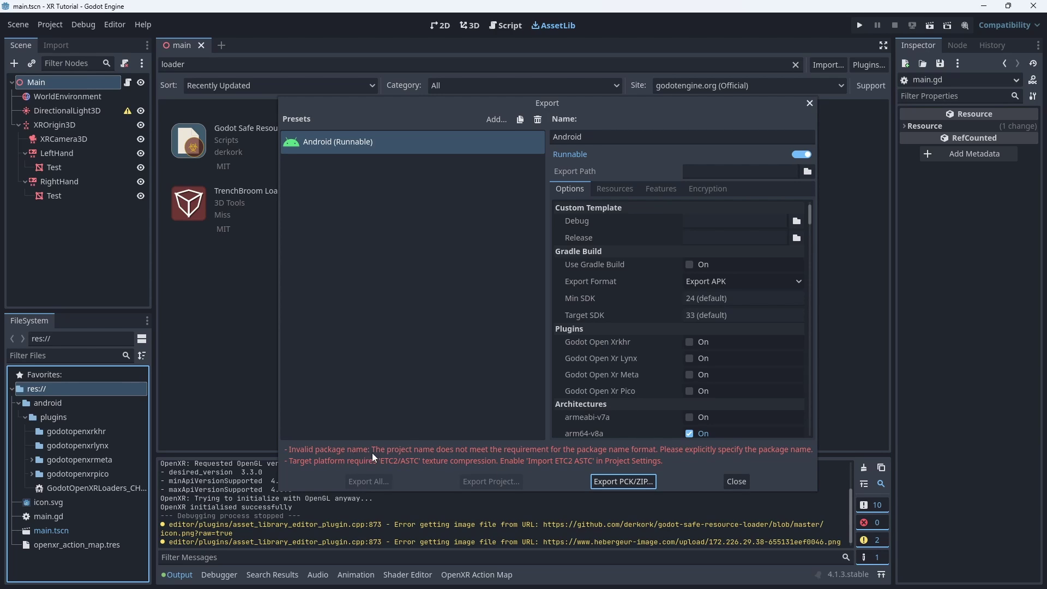
double_click(589, 137)
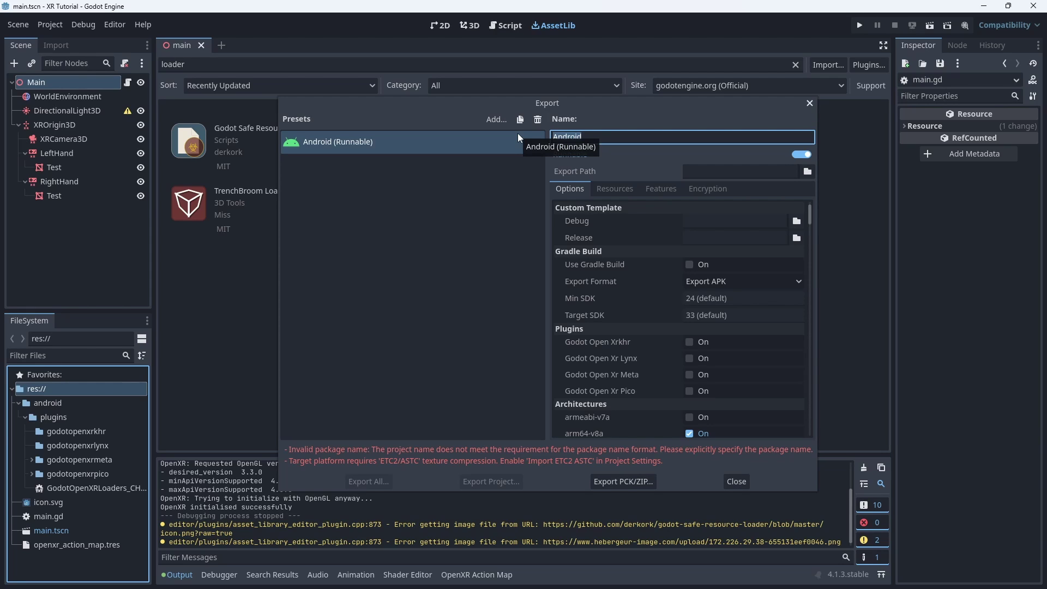
type("Quest")
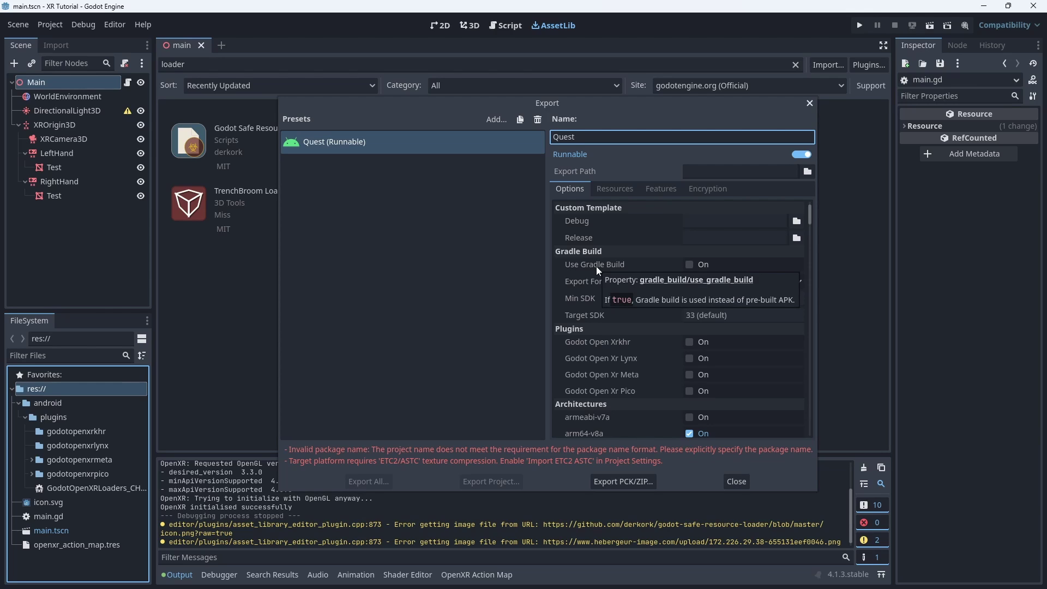
- Enable Use Gradle Build and the Godot Open Xr Meta plugin for the Quest preset
left_click(688, 265)
scroll(648, 355, "down", 1)
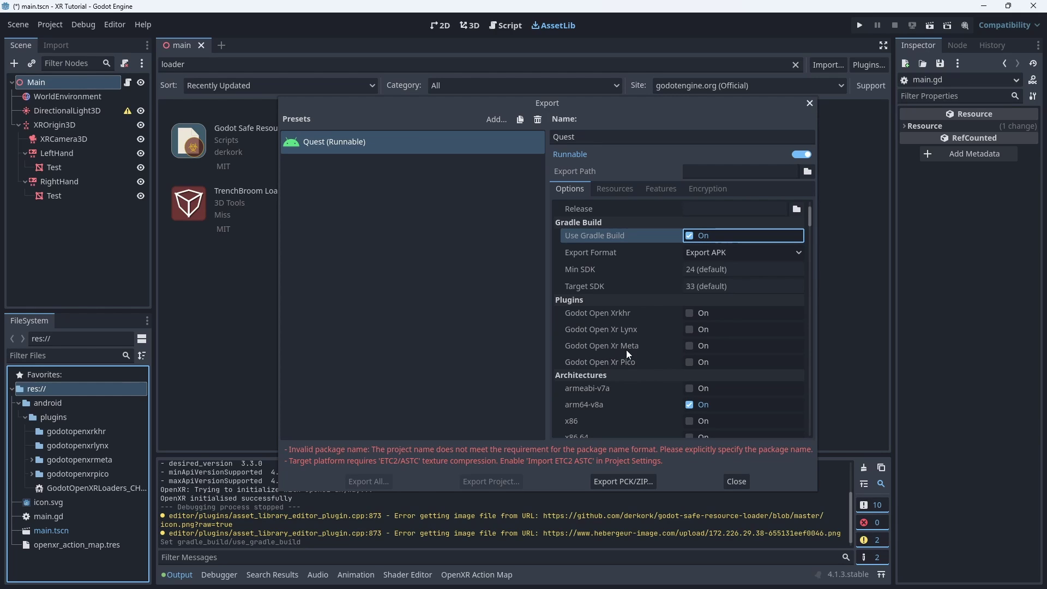
left_click(690, 345)
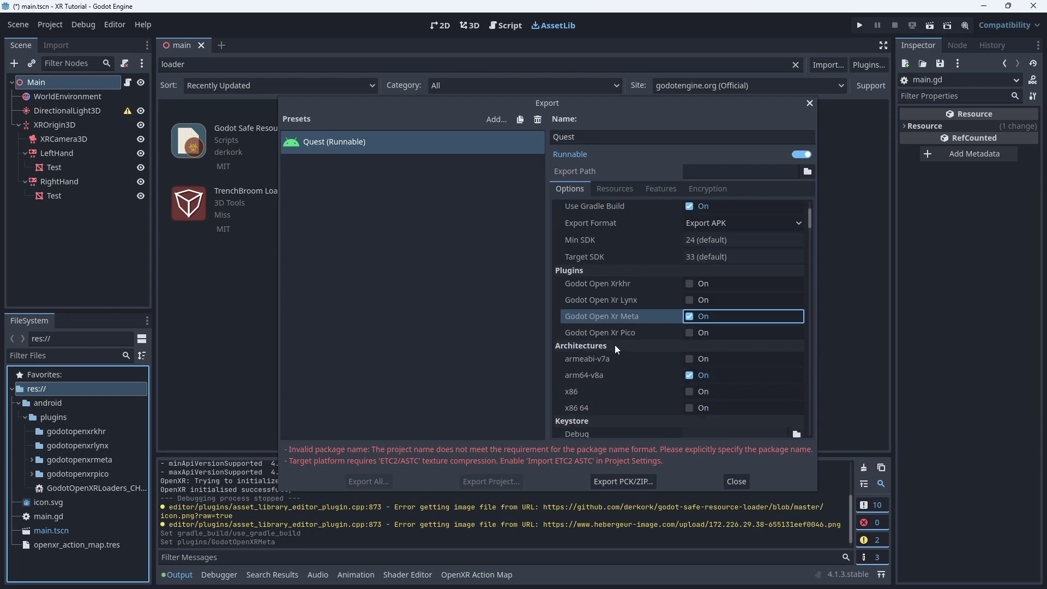
scroll(557, 326, "down", 10)
scroll(557, 326, "down", 2)
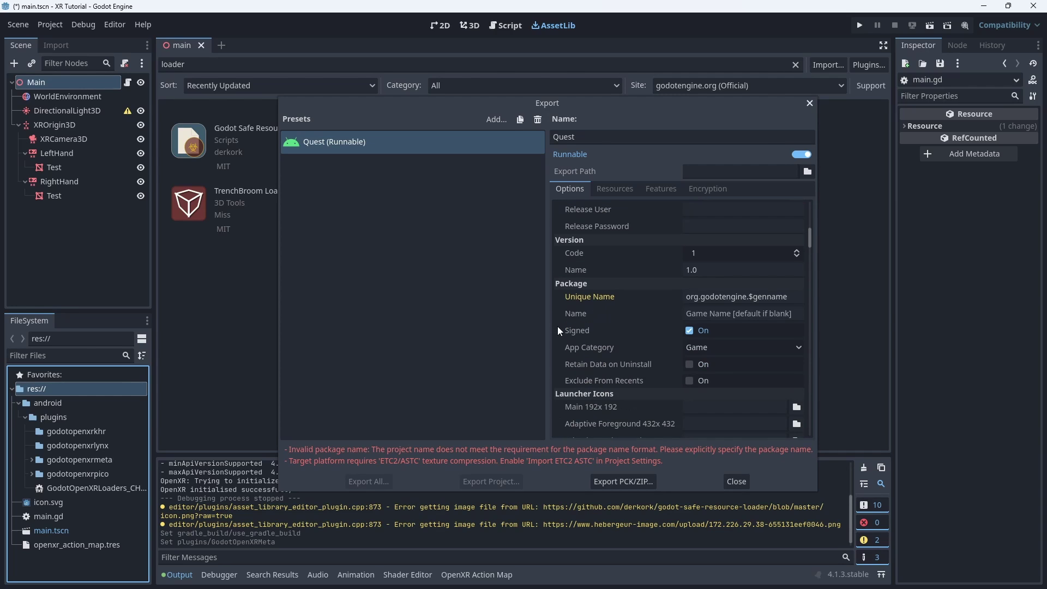
- Set the unique package name to org.godotengine.xrtutorial and XR Mode to OpenXR
left_click(762, 296)
left_click_drag(762, 297, 750, 297)
type("xrtutorial")
scroll(565, 340, "down", 3)
scroll(565, 340, "down", 3)
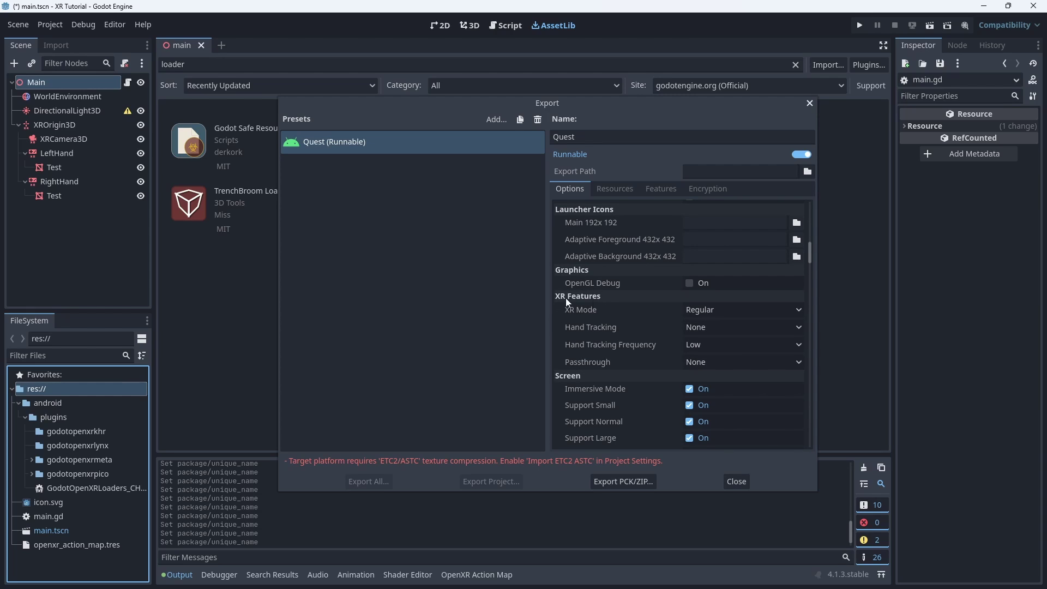
left_click(706, 312)
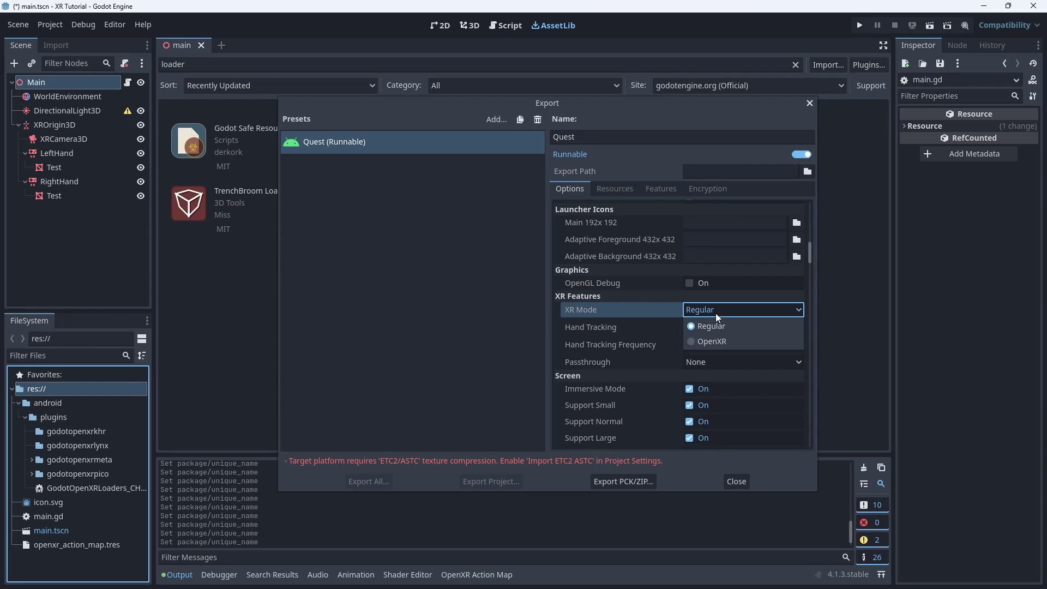
left_click(709, 343)
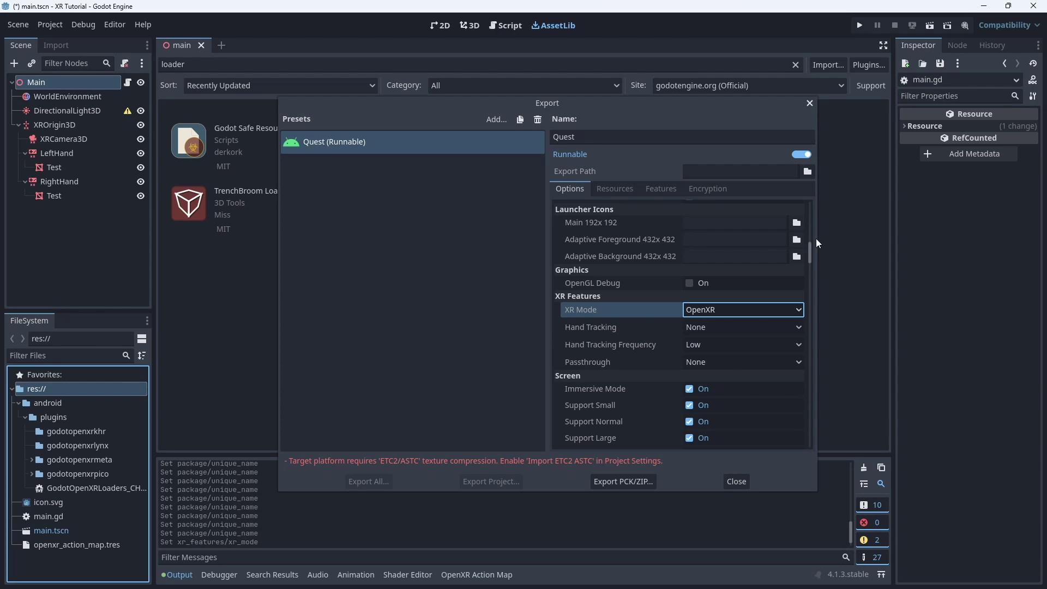
left_click_drag(810, 257, 809, 215)
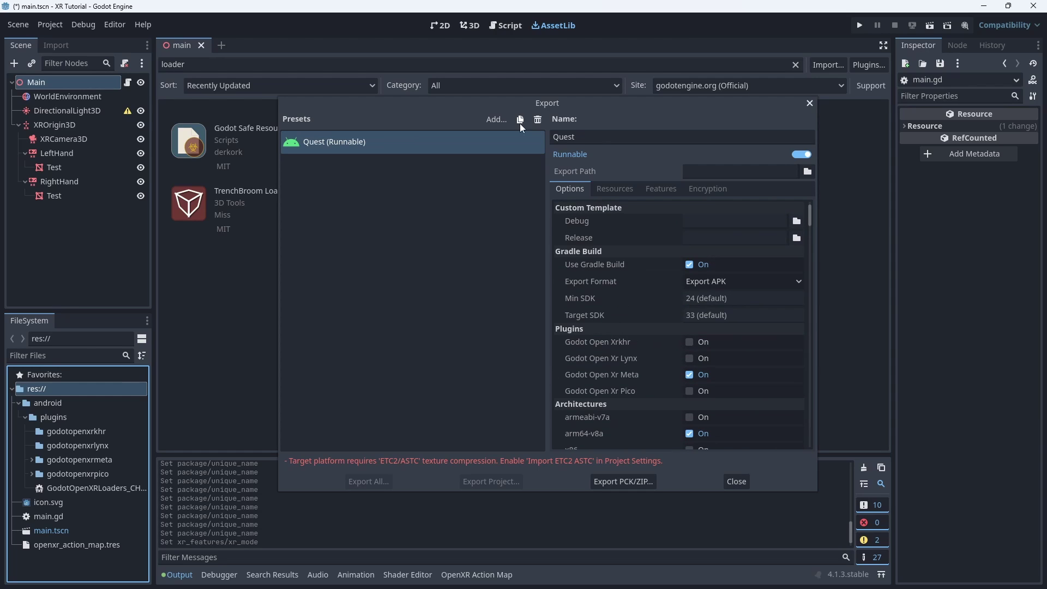
- Add a second Android export preset named Pico
left_click(497, 120)
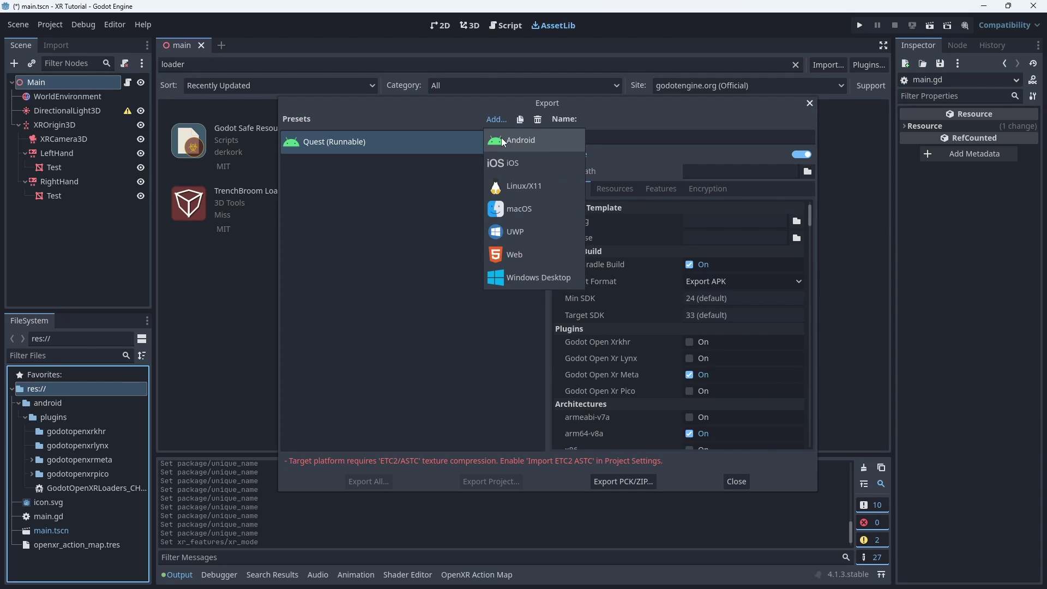
left_click(502, 138)
double_click(617, 138)
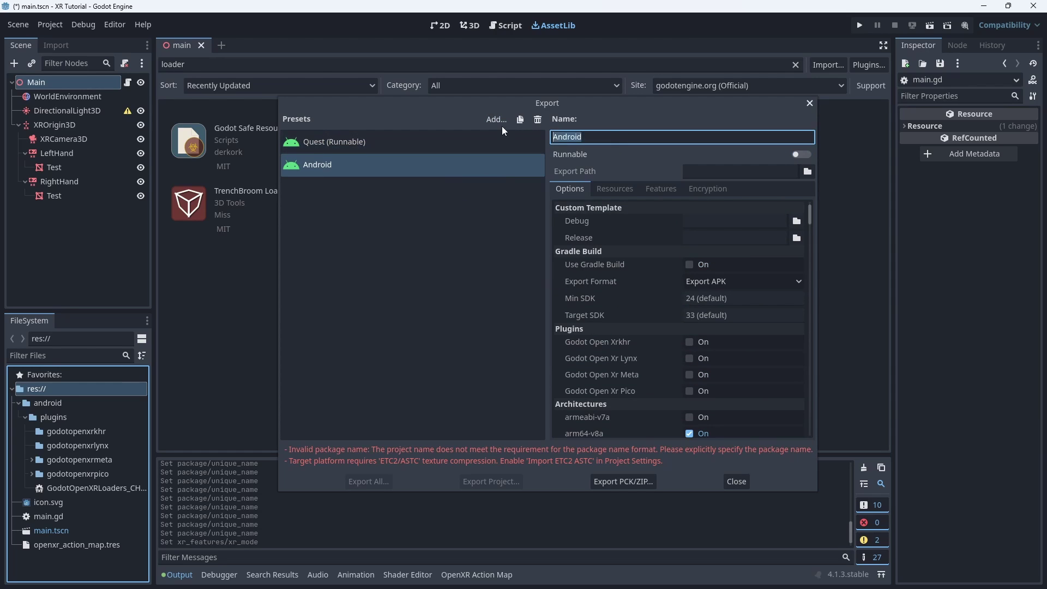
type("Pico")
- Enable Use Gradle Build and the Godot Open Xr Pico plugin for the Pico preset
left_click(689, 265)
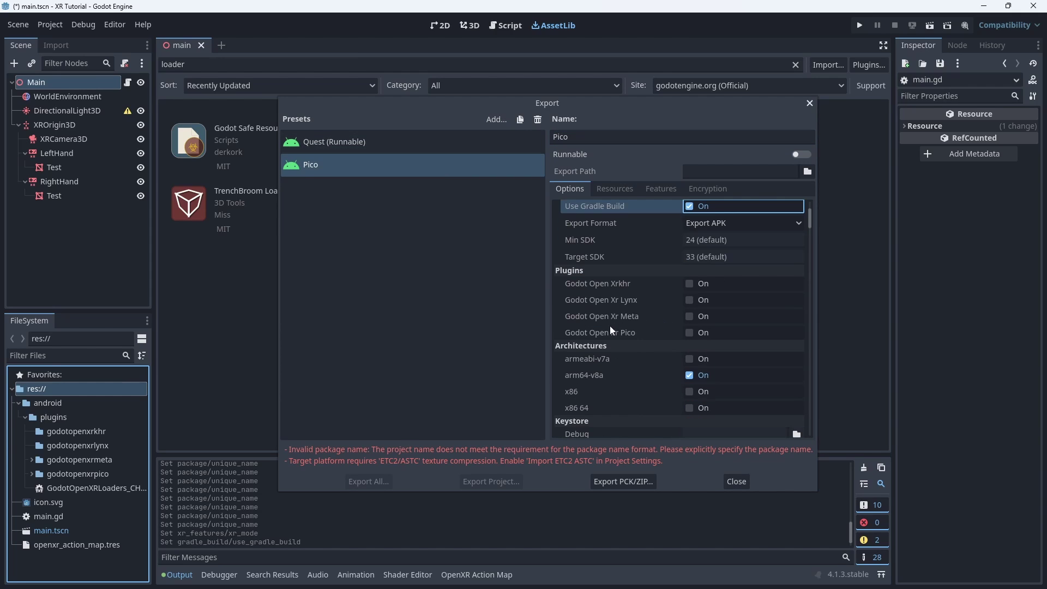
left_click(700, 333)
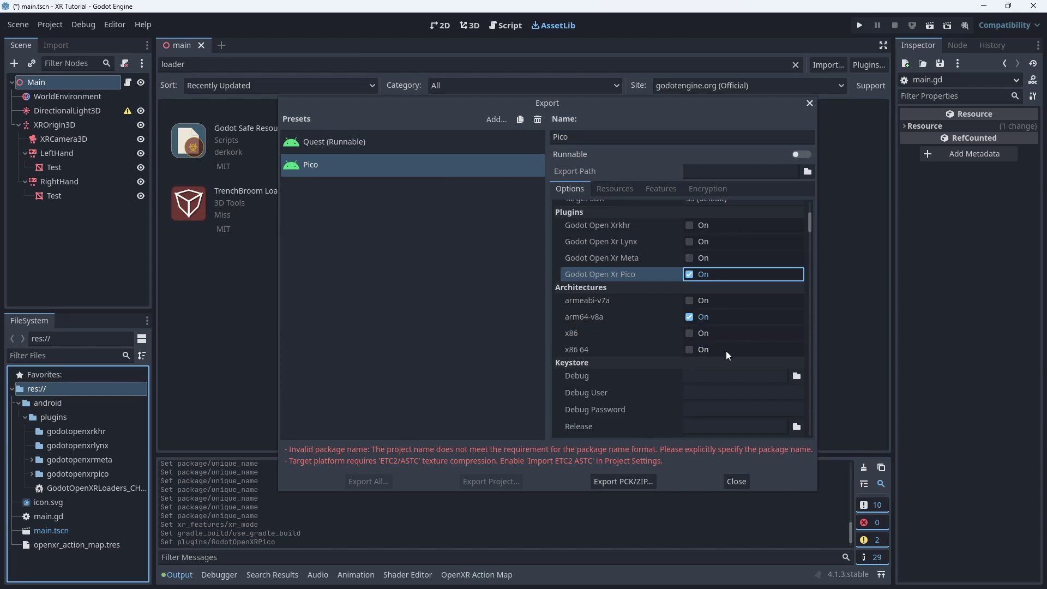
scroll(725, 351, "down", 5)
scroll(766, 335, "down", 2)
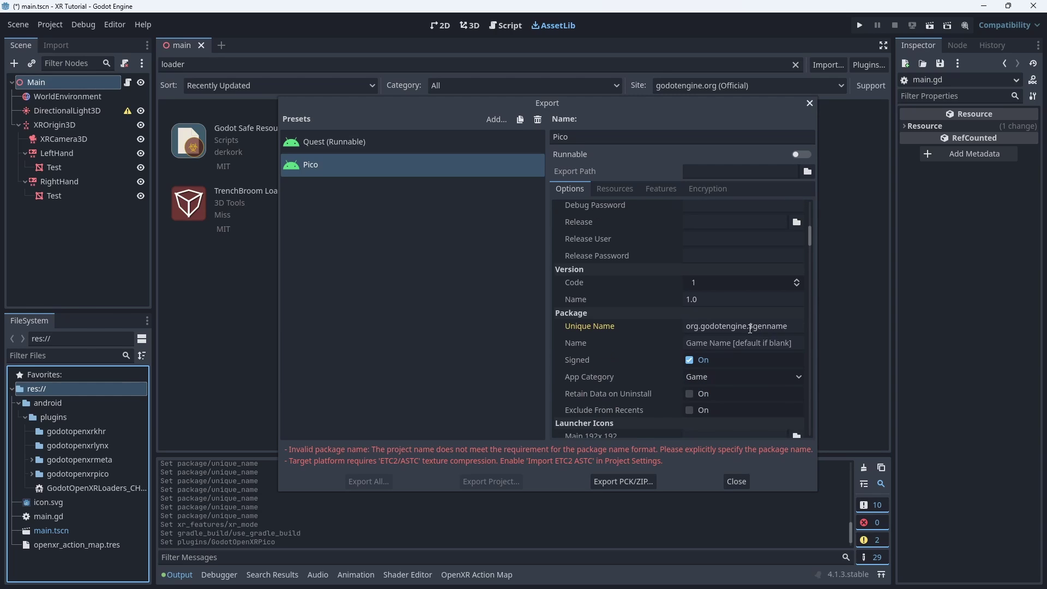
- Replace $genname with xrtutorial in the package name and set XR Mode to OpenXR
left_click_drag(749, 327, 812, 325)
type("xr")
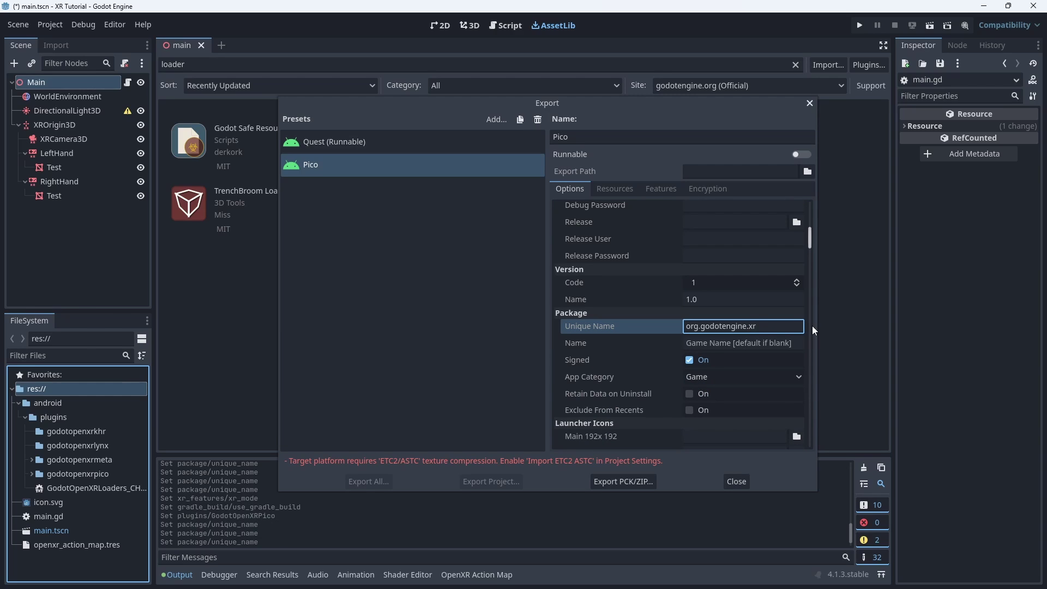
type("tutorial")
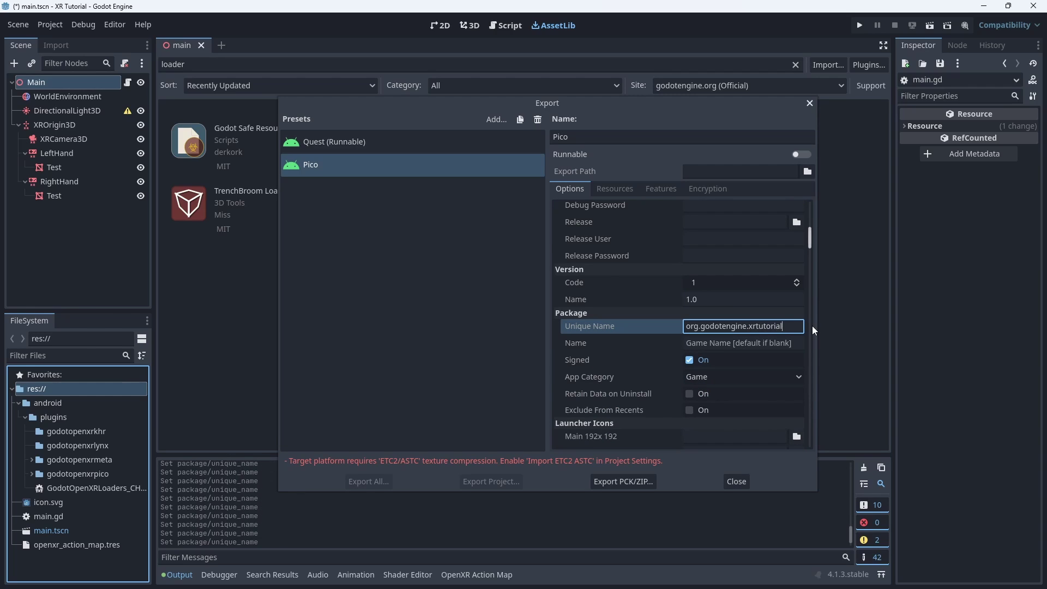
scroll(708, 316, "down", 8)
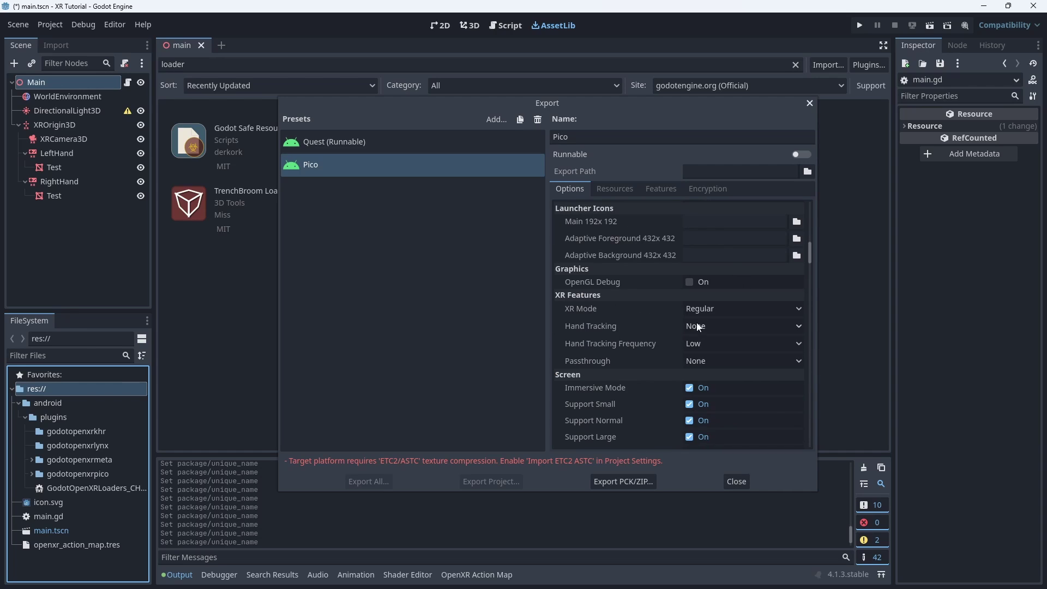
left_click(698, 308)
left_click(714, 340)
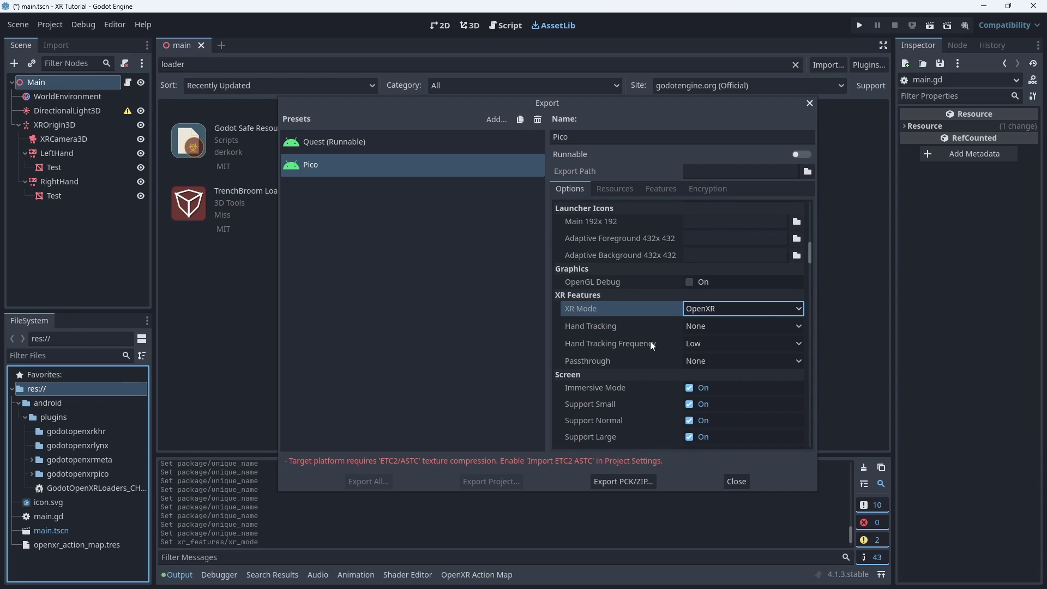
left_click_drag(809, 252, 819, 214)
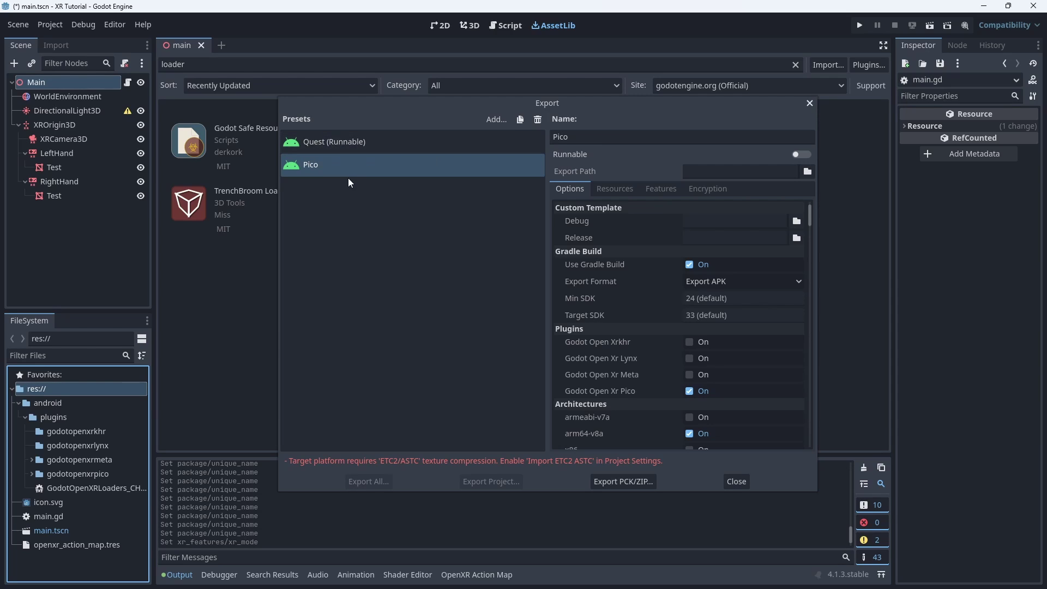
- Make Quest the runnable preset instead of Pico and close the Export dialog
left_click(800, 156)
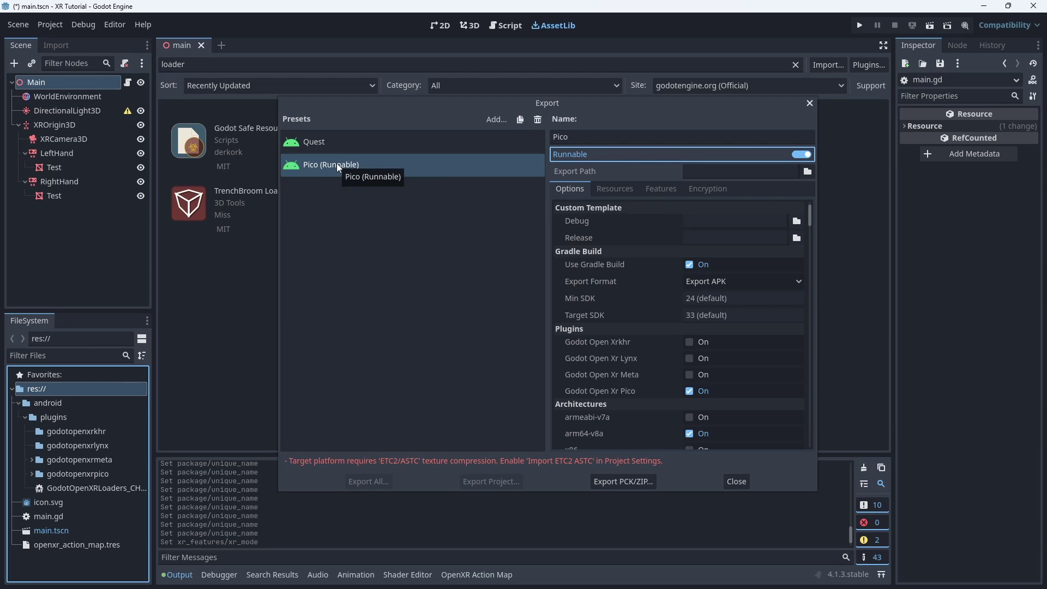
left_click(393, 143)
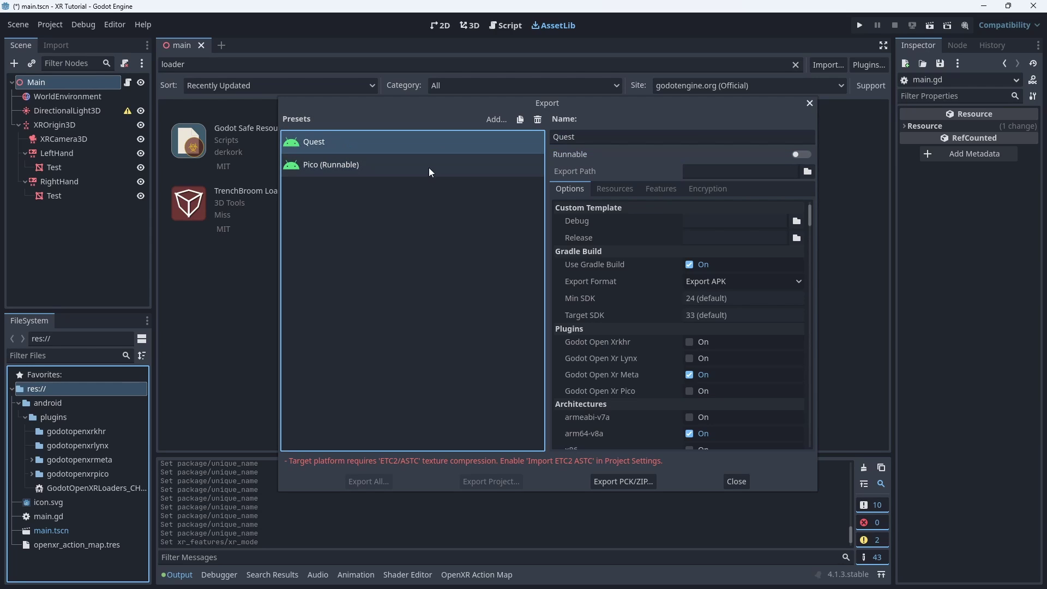
left_click(790, 157)
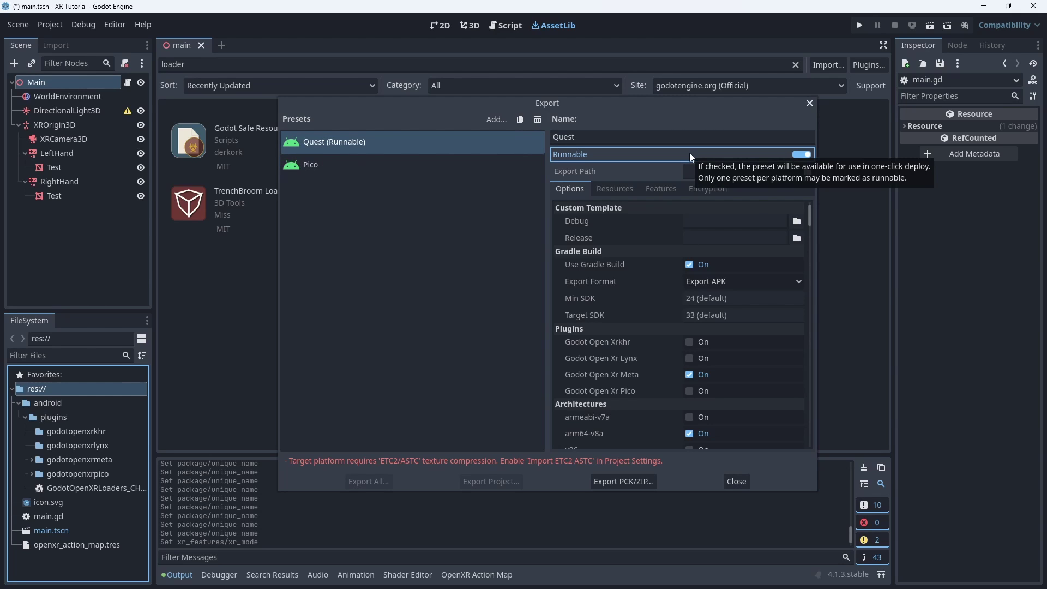
left_click(737, 482)
- Enable Rendering > Textures > Import ETC2 ASTC in Project Settings and Save & Restart
left_click(50, 25)
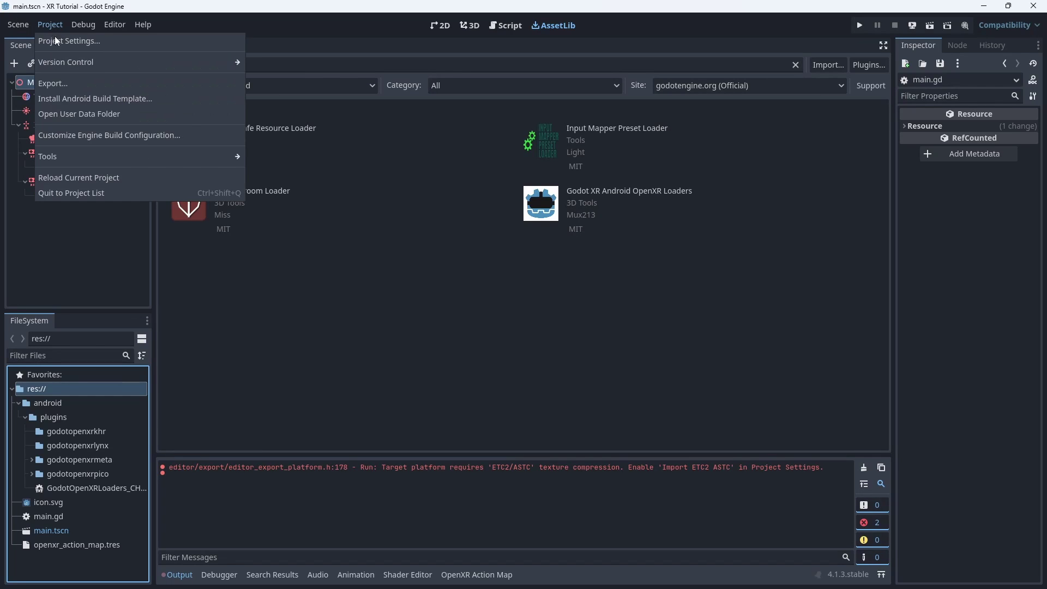
left_click(54, 37)
left_click(332, 143)
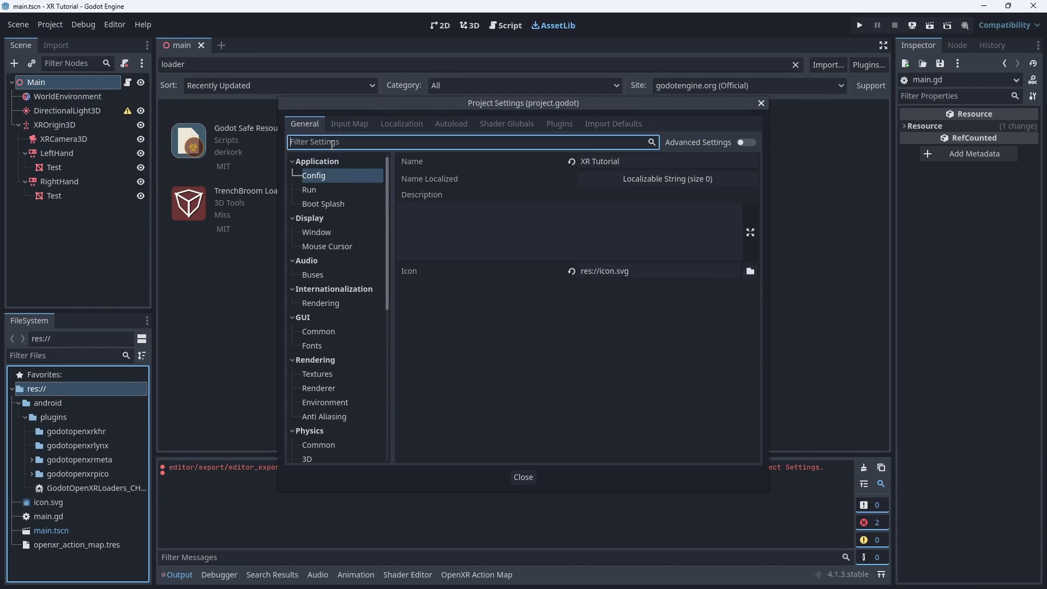
type("etc")
scroll(327, 365, "down", 5)
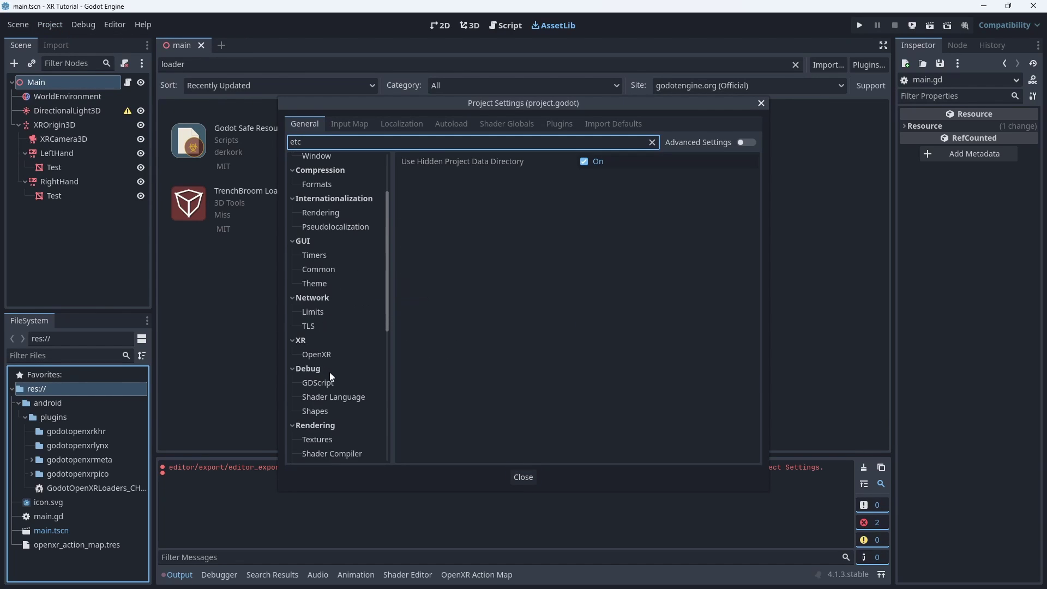
scroll(331, 376, "down", 3)
left_click(332, 290)
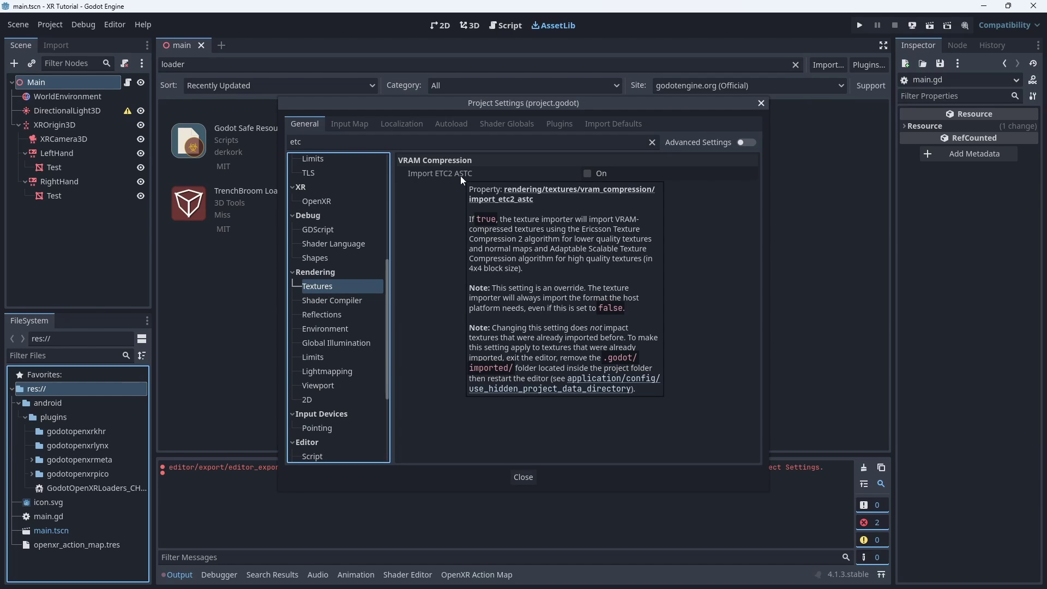
left_click(587, 173)
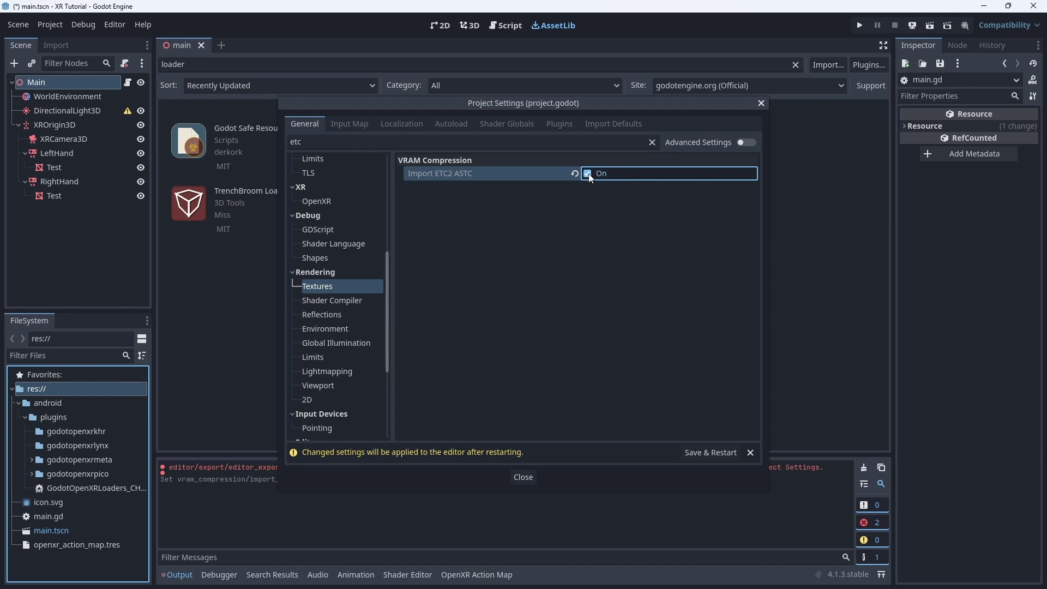
left_click(708, 454)
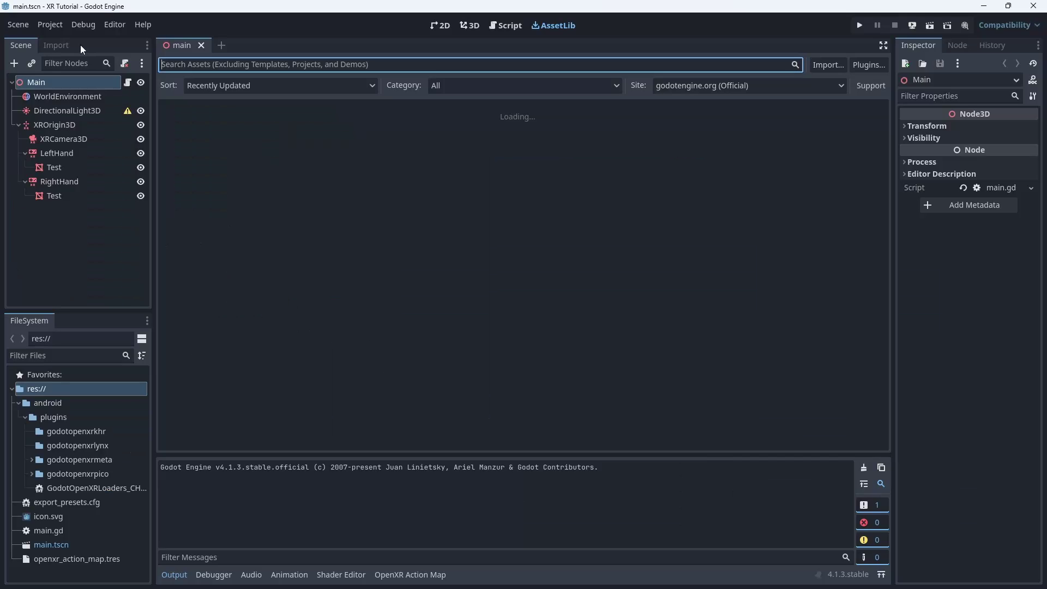
- Switch on Deploy with Remote Debug in the Debug menu
left_click(77, 27)
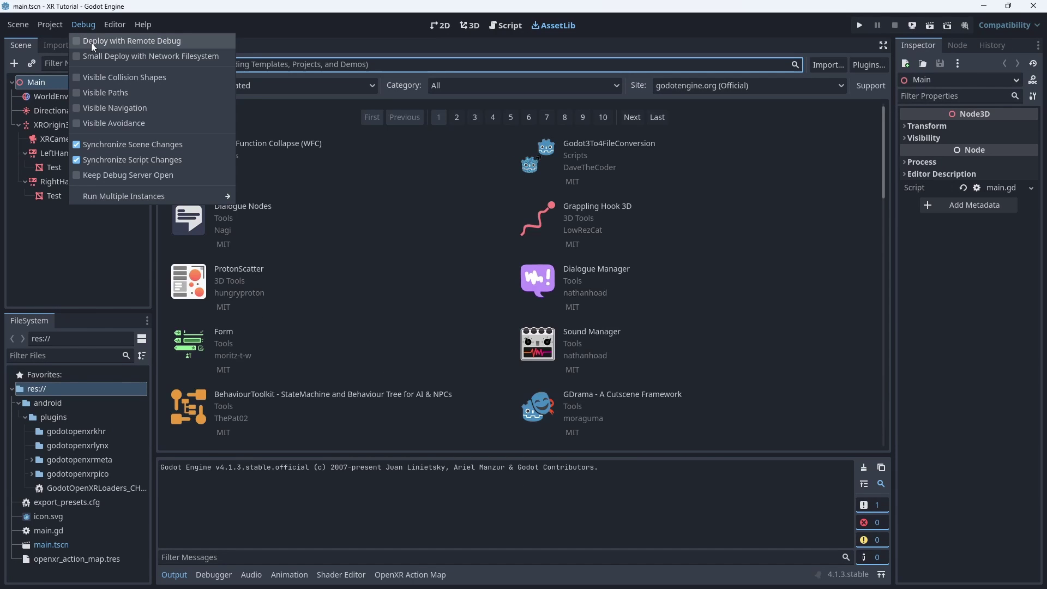
left_click(145, 41)
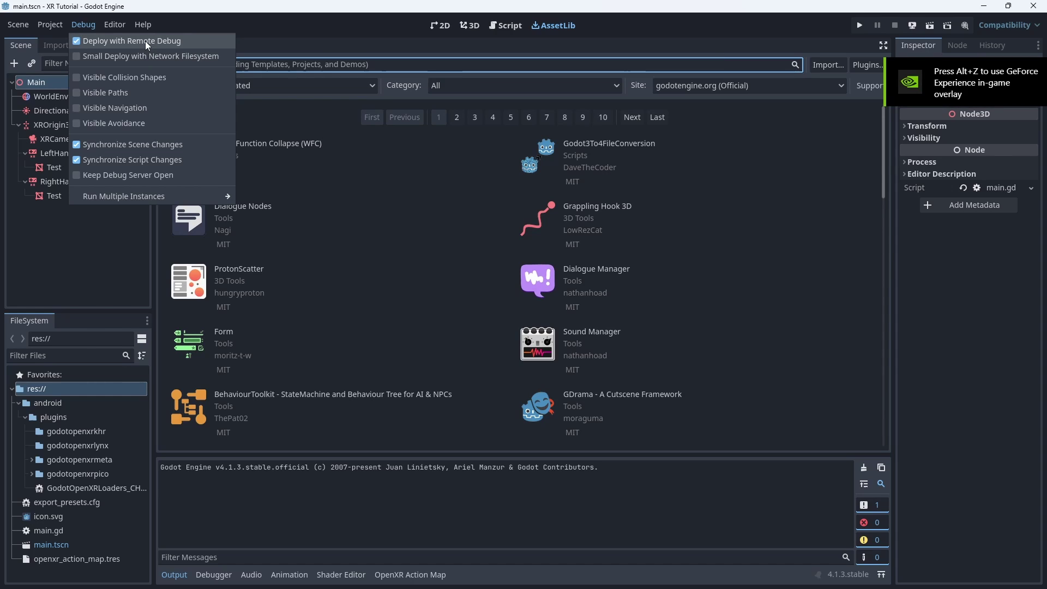
left_click(255, 21)
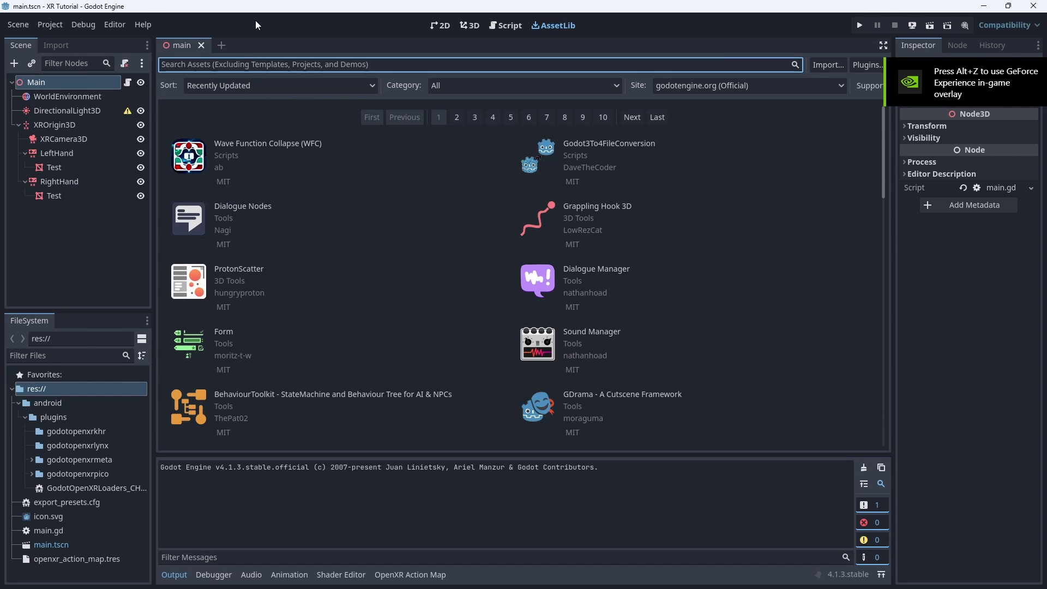
- Deploy and run the project on the Oculus Quest 3 from the remote deploy list
left_click(912, 25)
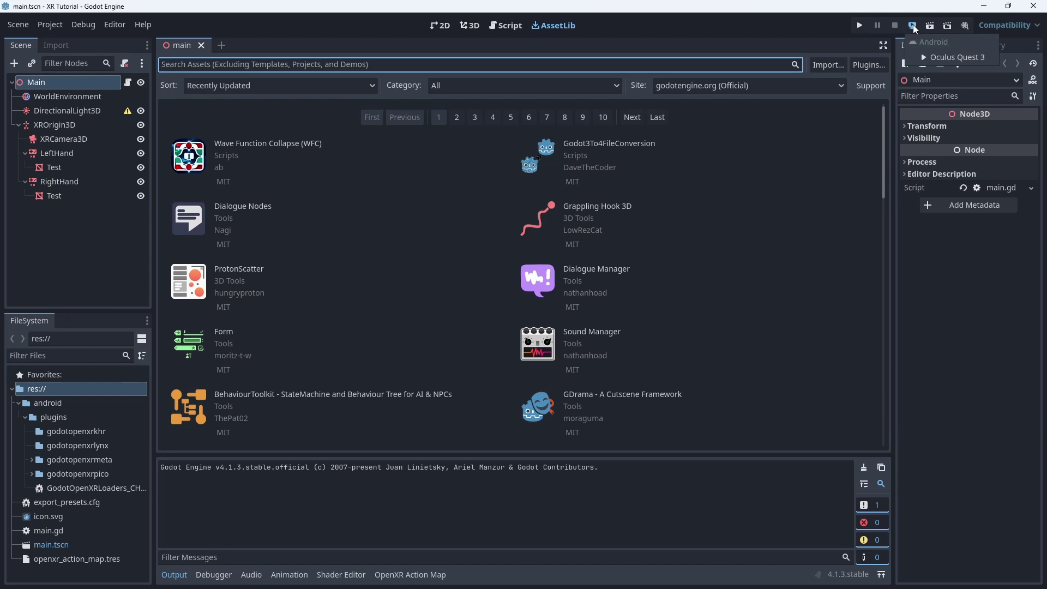
left_click(963, 55)
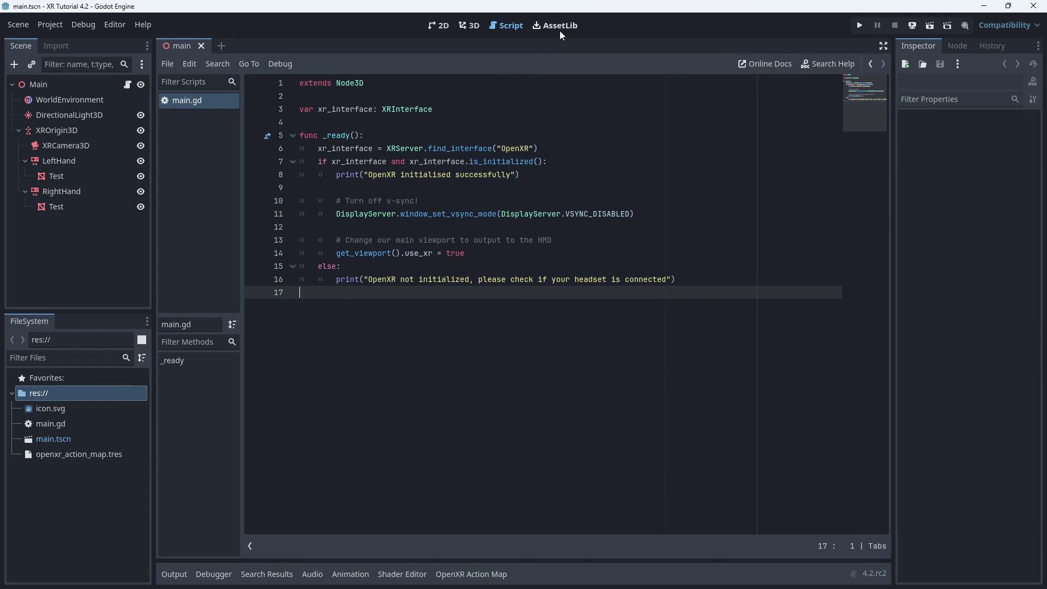
- Search the Asset Library for 'vendors', correcting the 'vendros' typo
left_click(561, 29)
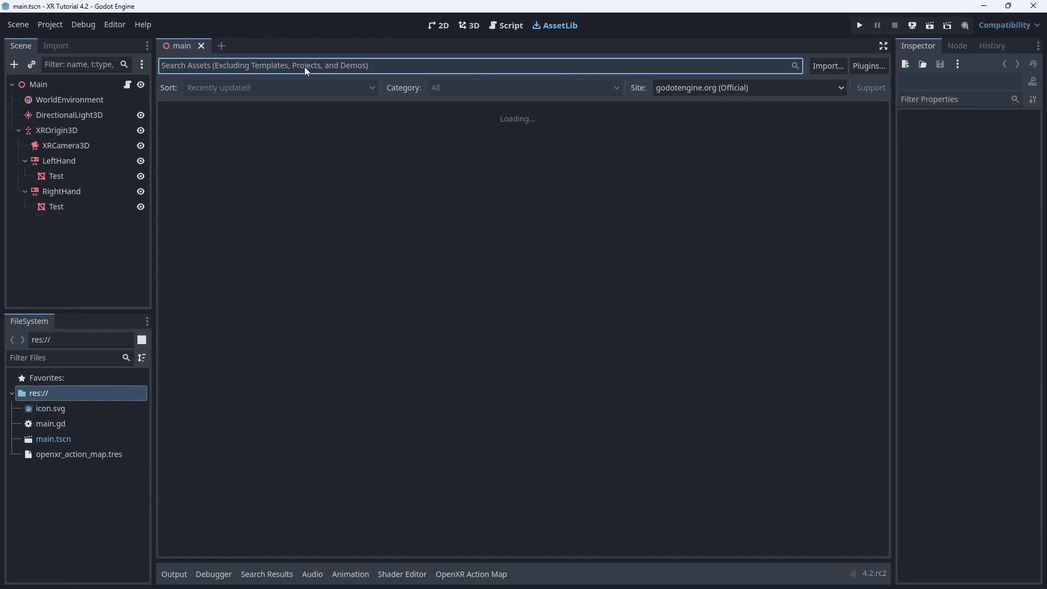
type("v")
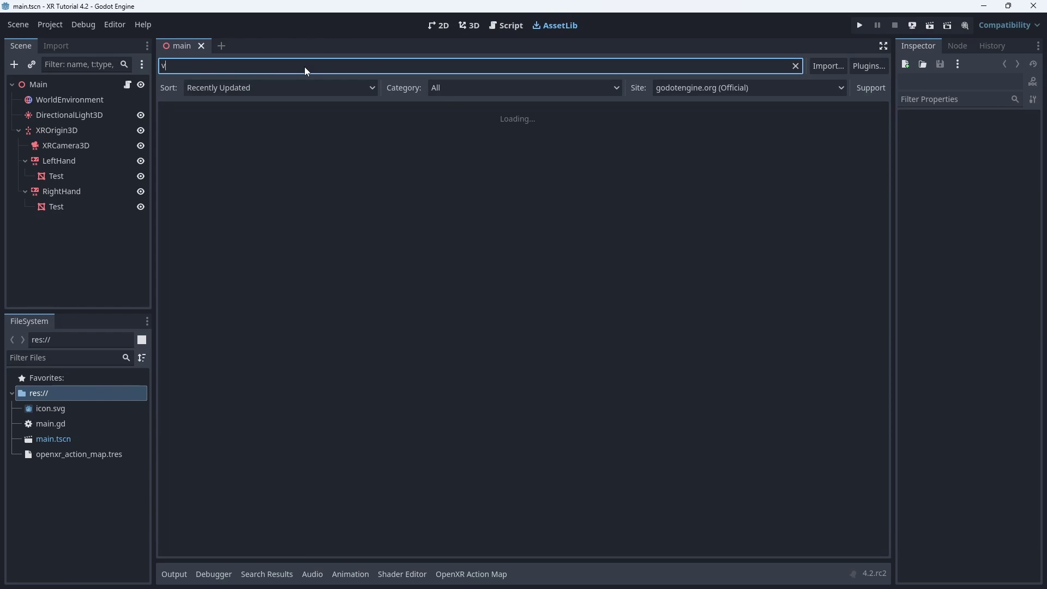
type("endros")
key("BackSpace")
key("BackSpace")
key("BackSpace")
type("ors")
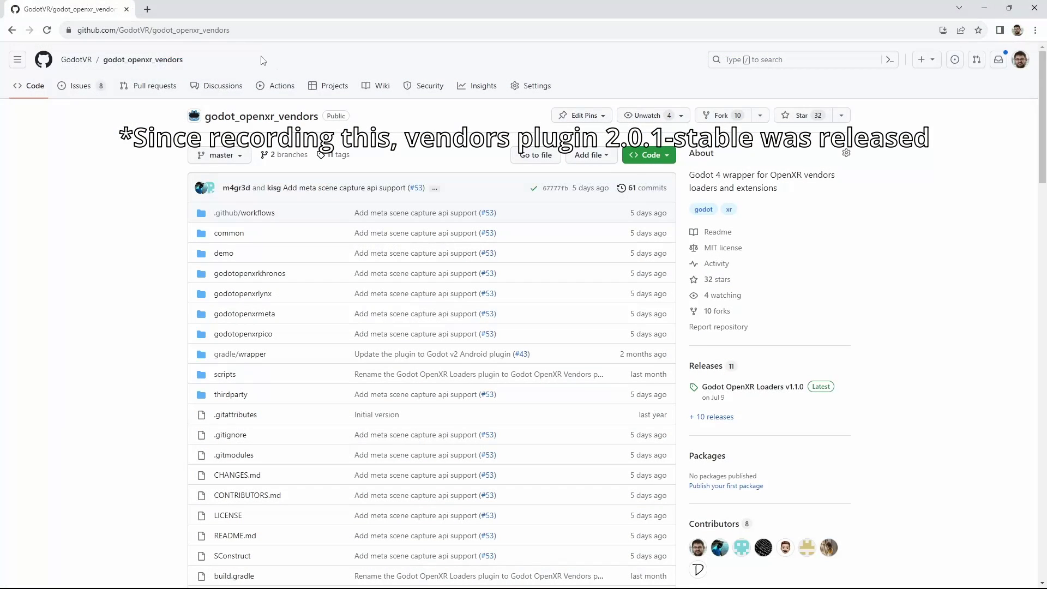
- Download godotopenxrvendorsaddon.zip from the v2.0.0-dev3 release's assets
left_click(709, 370)
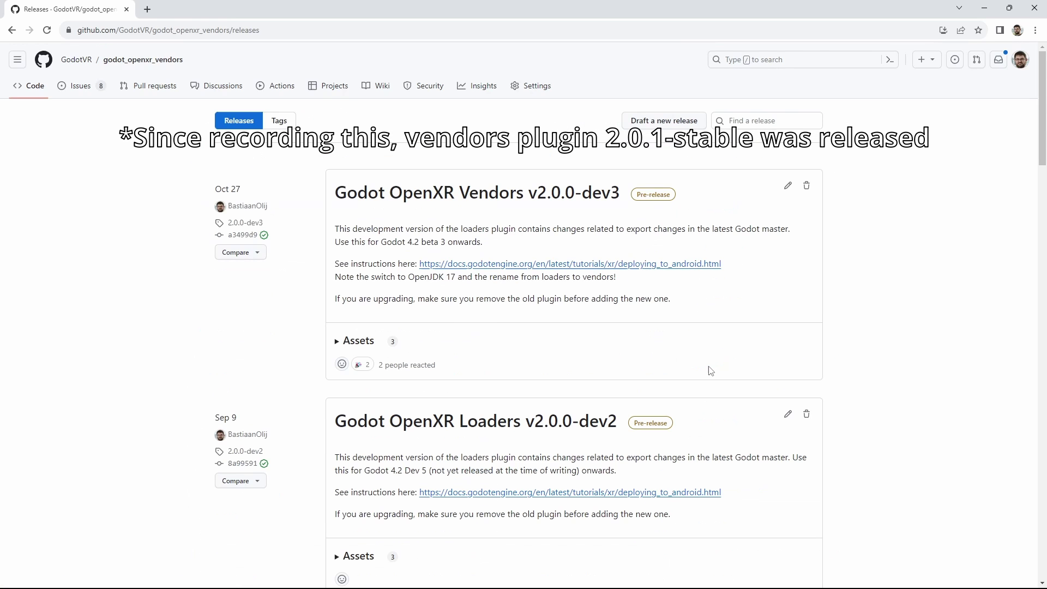
left_click(338, 342)
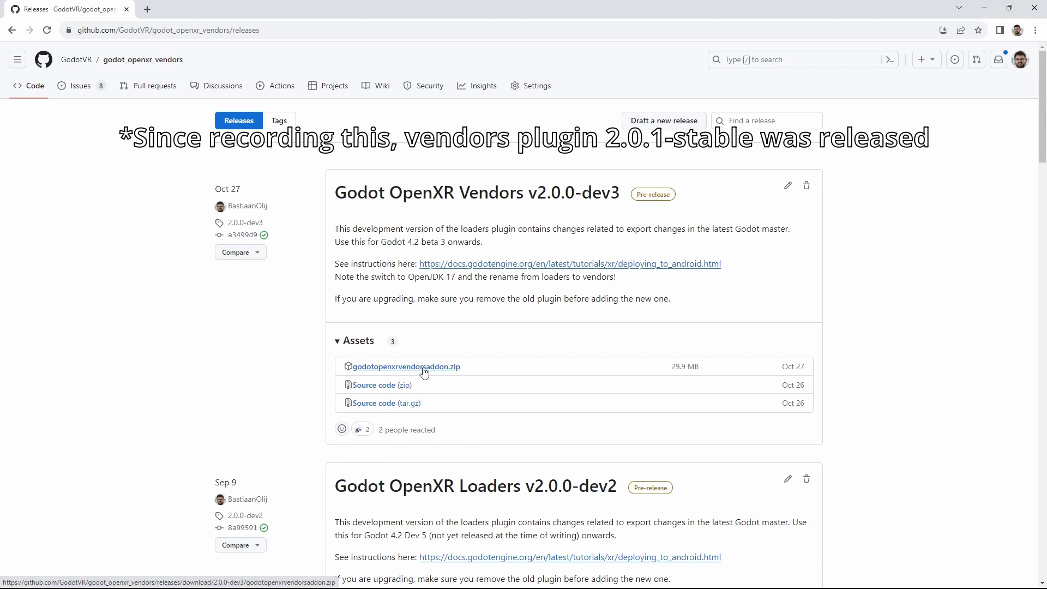
left_click(420, 367)
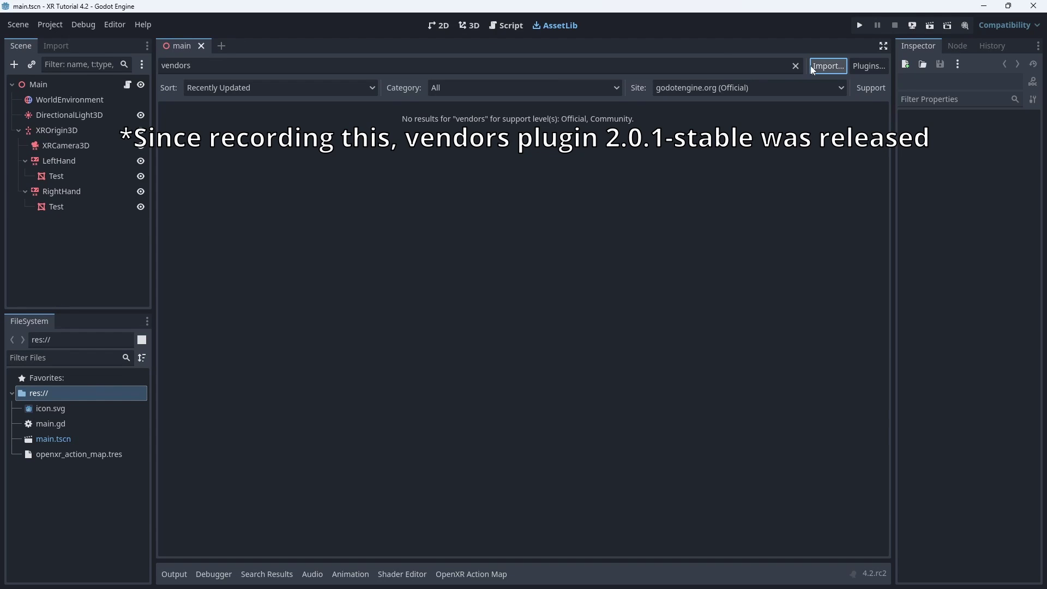
- Import godotopenxrvendorsaddon.zip from /Temp/Godot with Ignore asset root, then locate addons/godotopenxrvendors
left_click(823, 66)
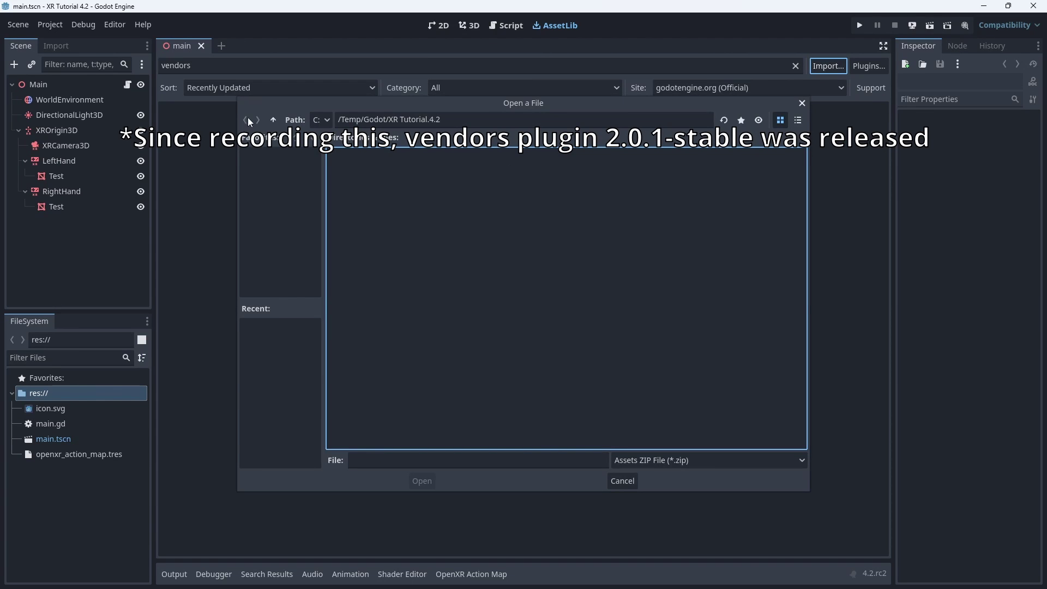
left_click(274, 120)
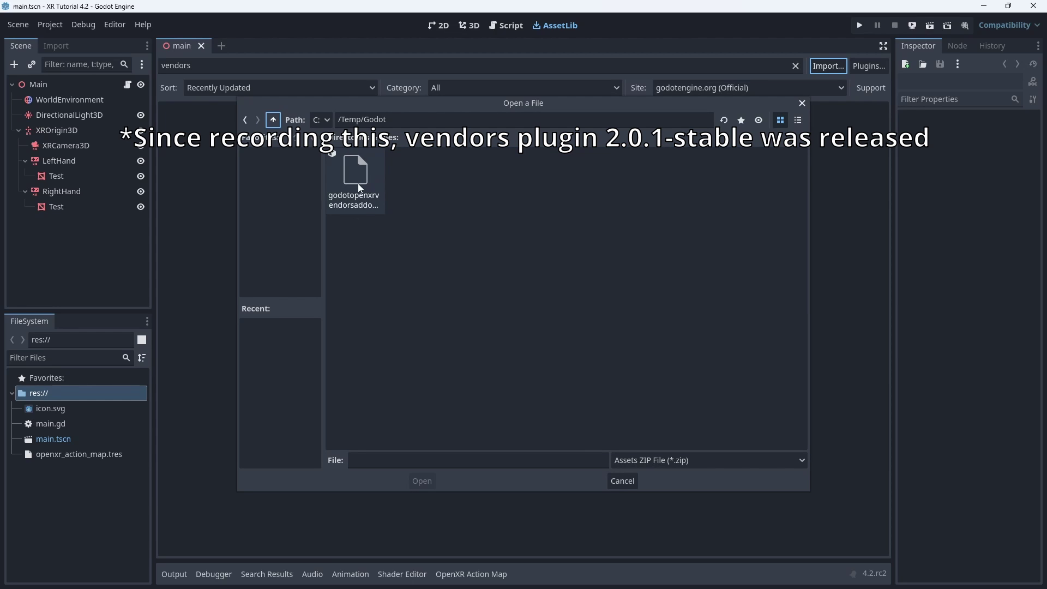
double_click(356, 180)
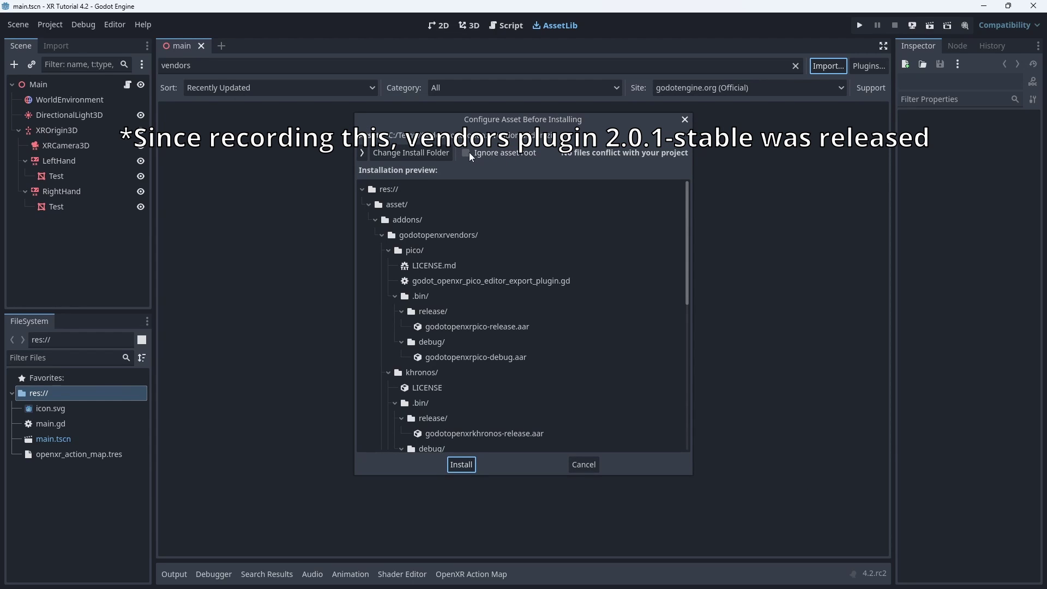
left_click(466, 153)
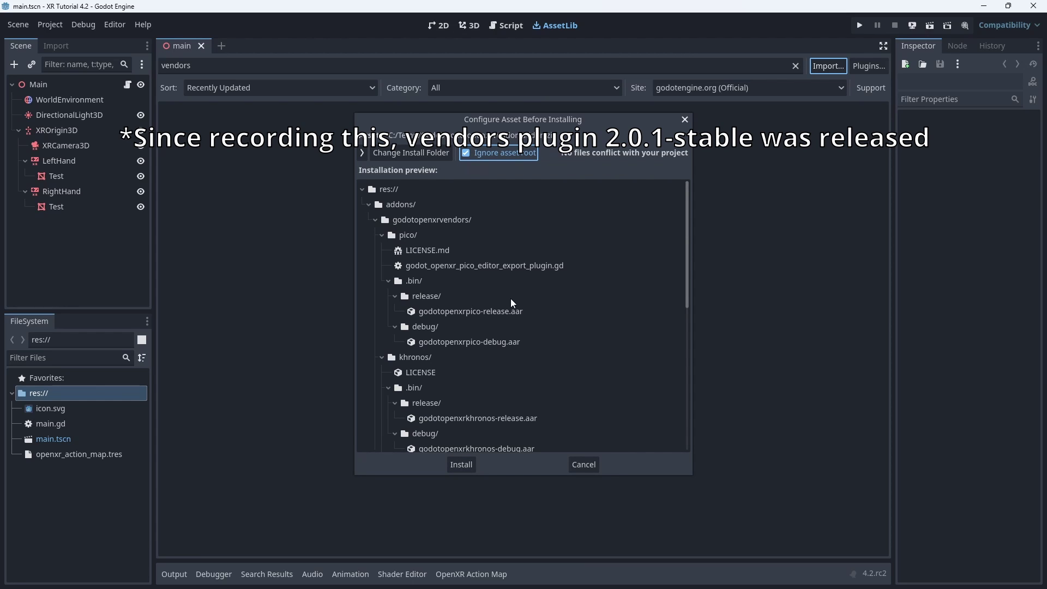
left_click(457, 469)
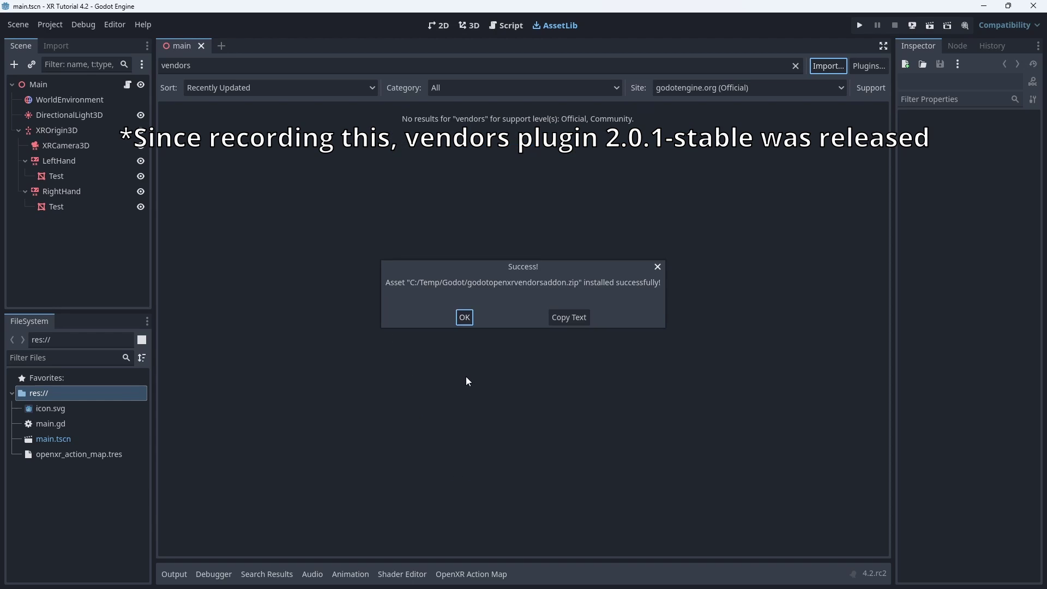
left_click(464, 318)
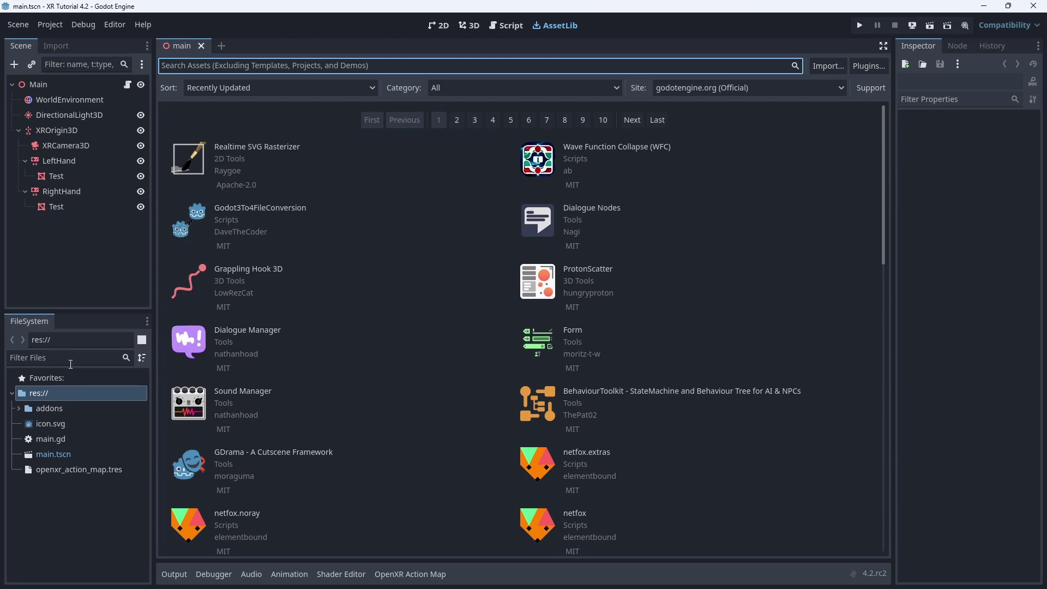
left_click(18, 409)
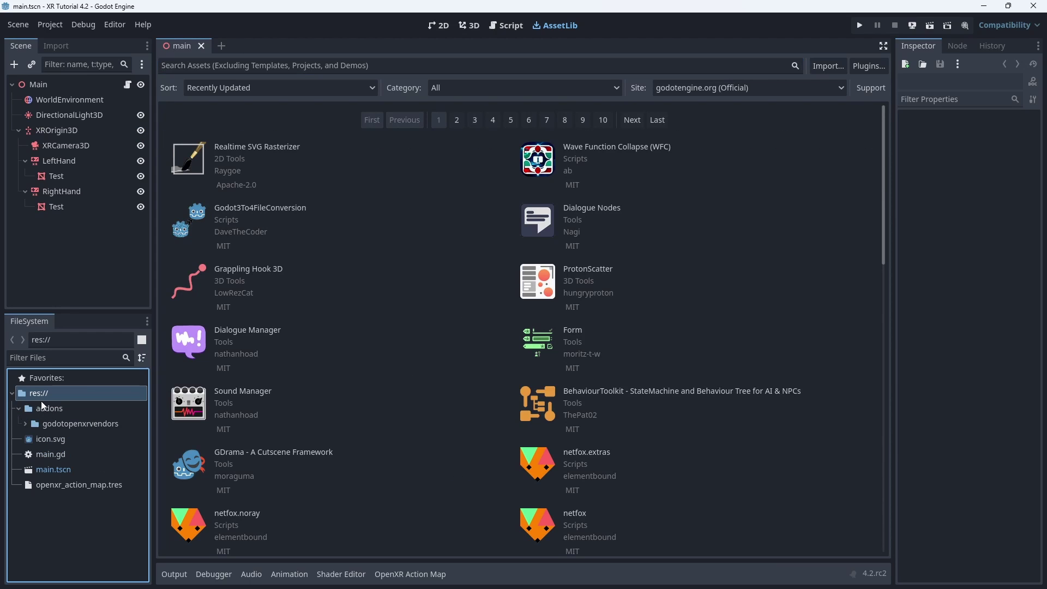
left_click(61, 424)
- Install the Android build template into the project
left_click(47, 26)
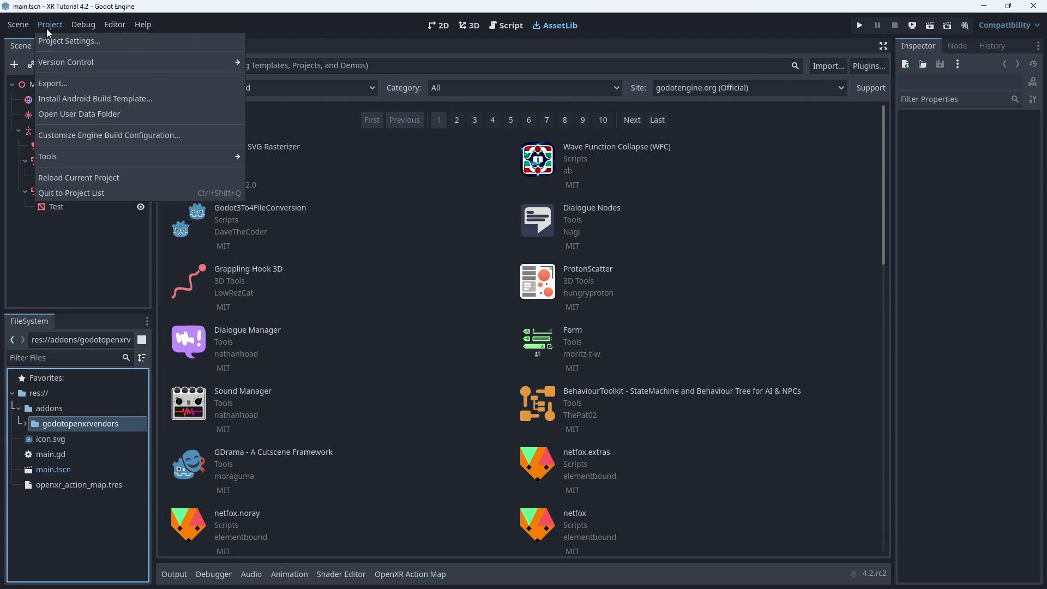
left_click(82, 99)
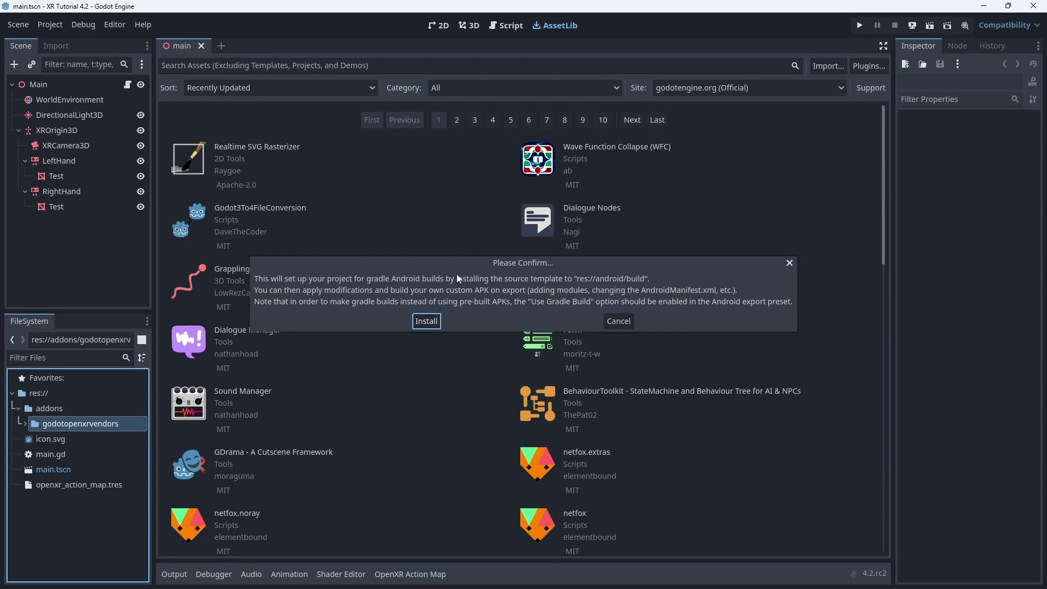
left_click(427, 321)
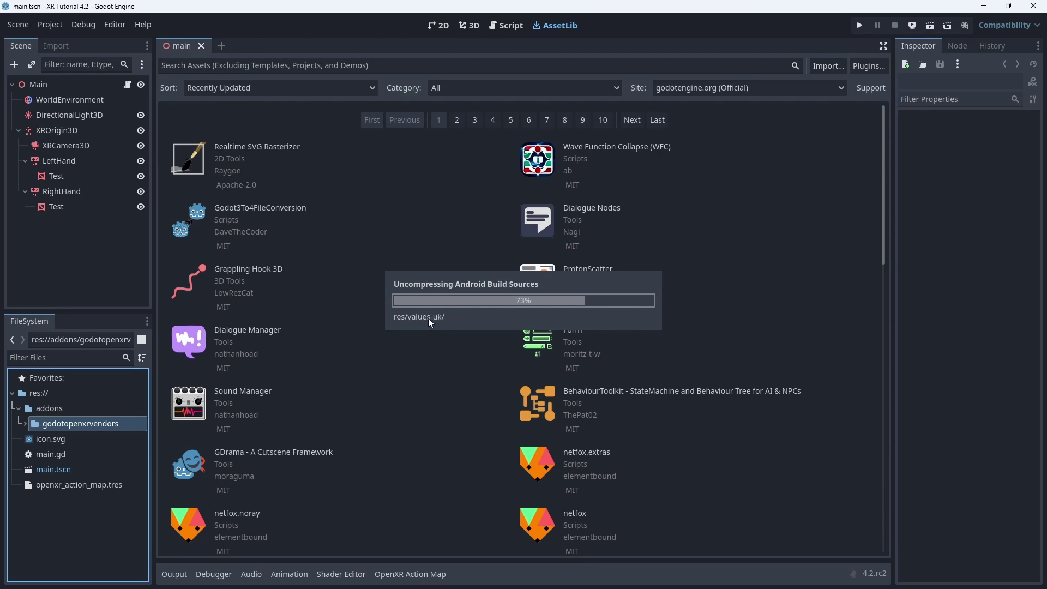
- Enable the GodotOpenXRVendors plugin in Project Settings > Plugins
left_click(53, 24)
left_click(64, 41)
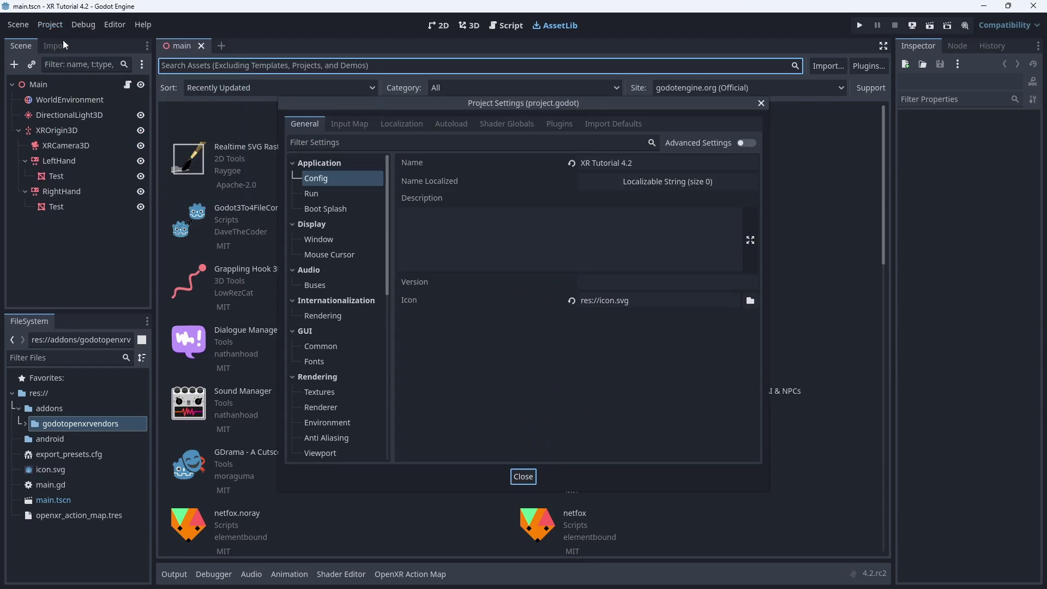
left_click(558, 124)
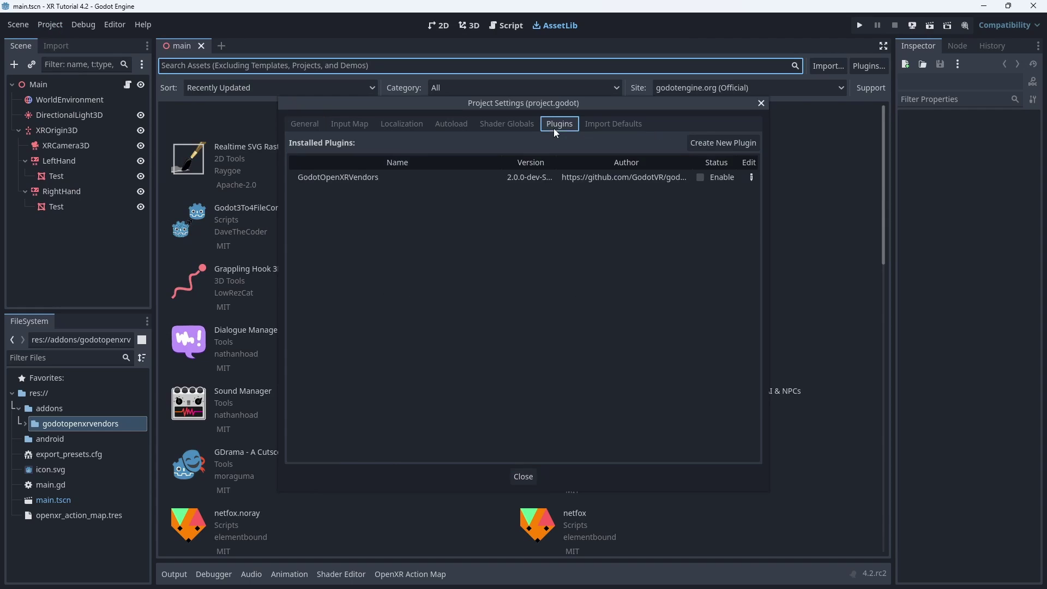
left_click(698, 178)
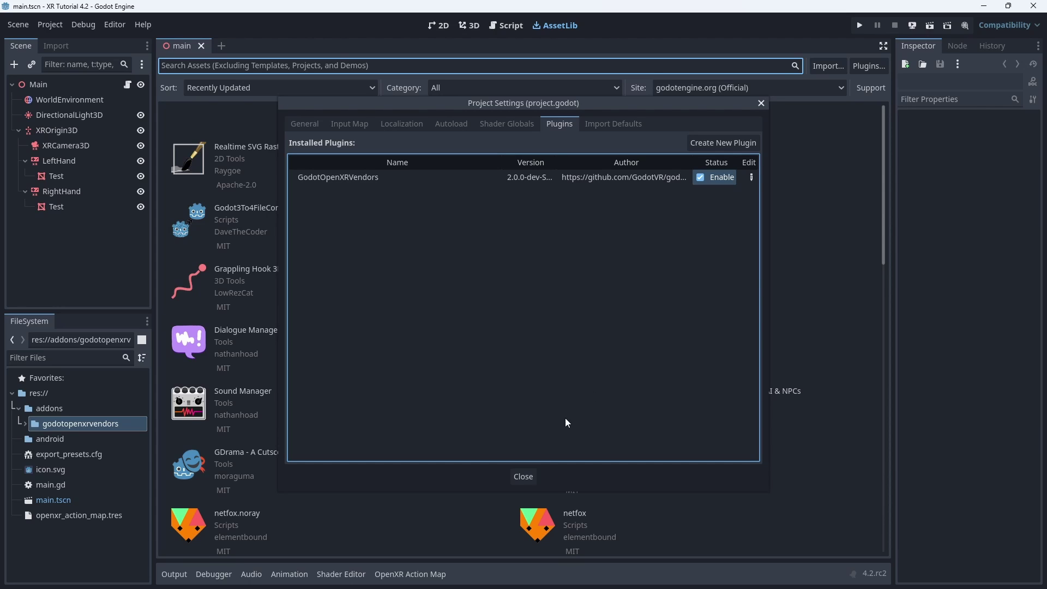
left_click(519, 478)
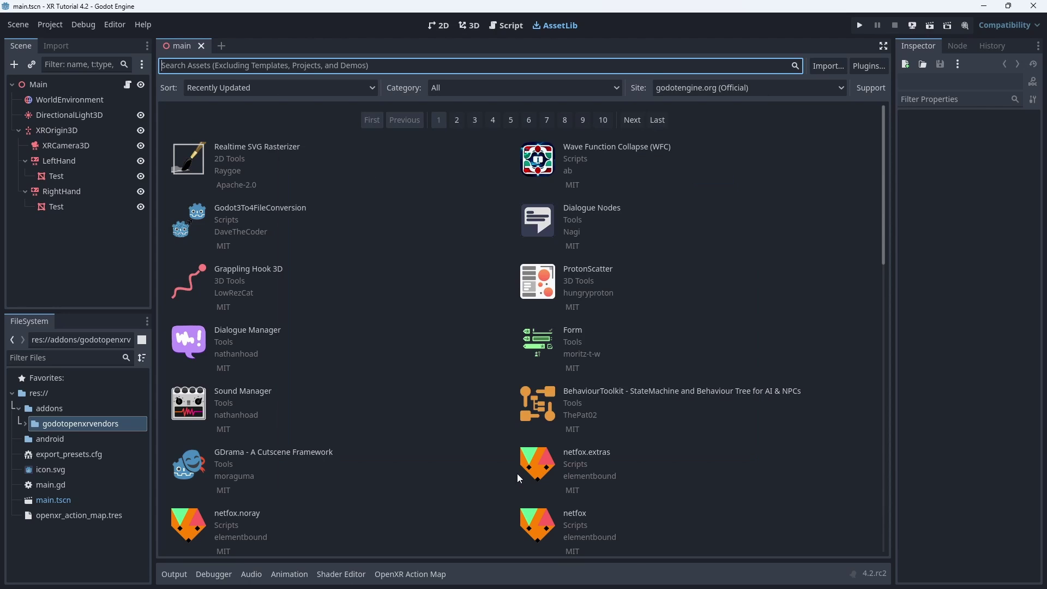
- Add a new Android export preset
left_click(48, 25)
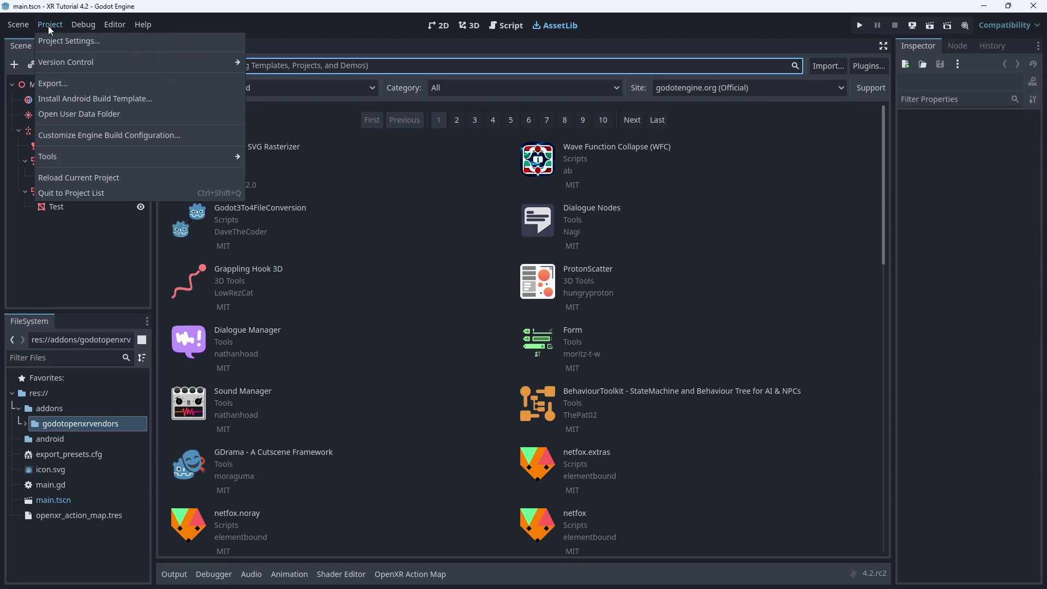
left_click(108, 82)
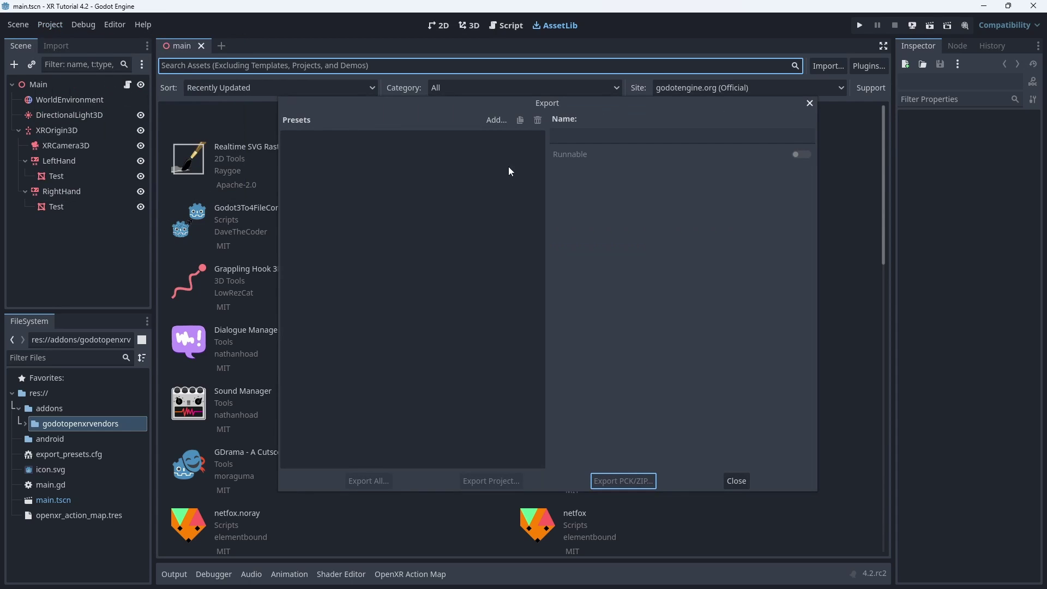
left_click(497, 122)
left_click(501, 143)
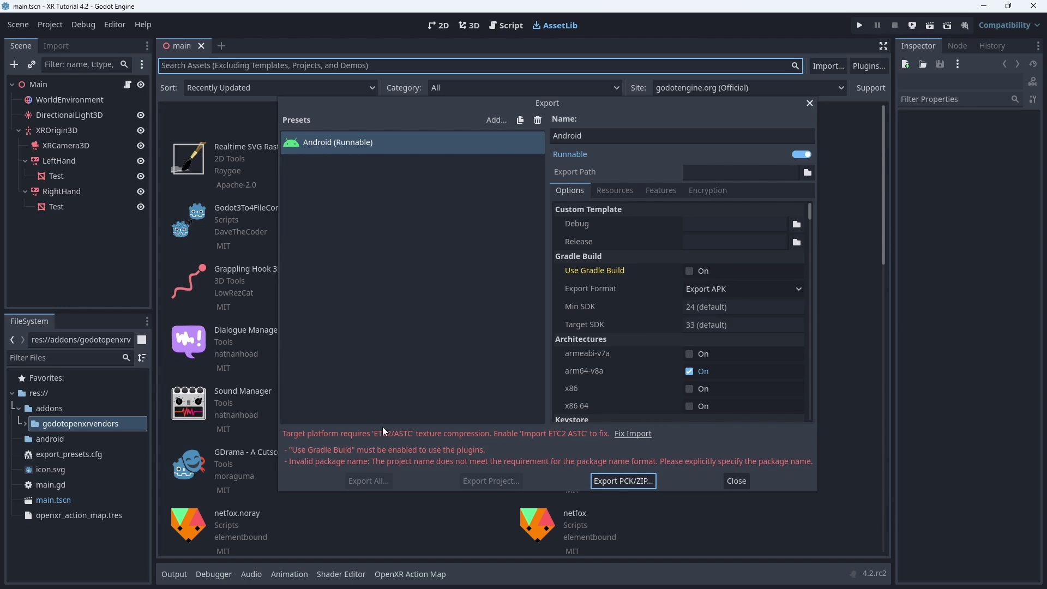
- Fix the ETC2/ASTC texture import and turn on Use Gradle Build
left_click(633, 434)
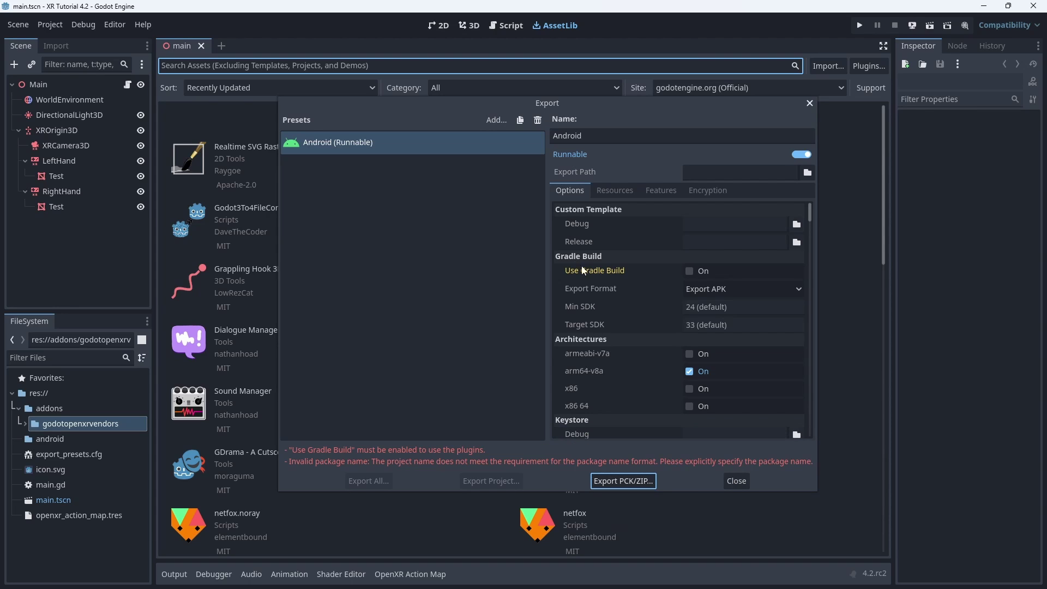
left_click(690, 272)
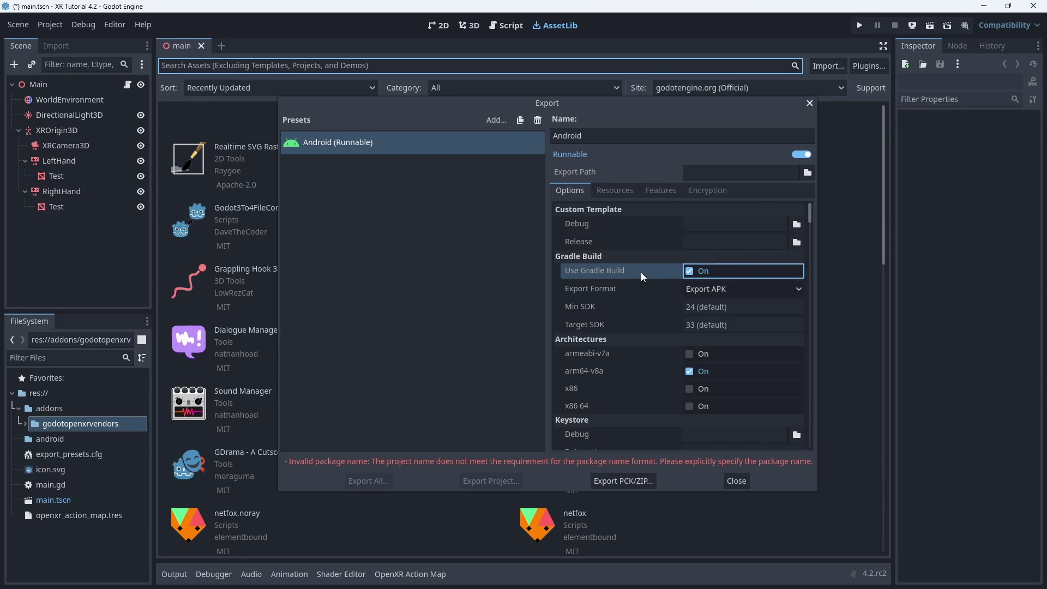
scroll(645, 292, "down", 3)
- Set the Unique Name package to com.example.xrtutorial
scroll(645, 296, "down", 1)
double_click(737, 388)
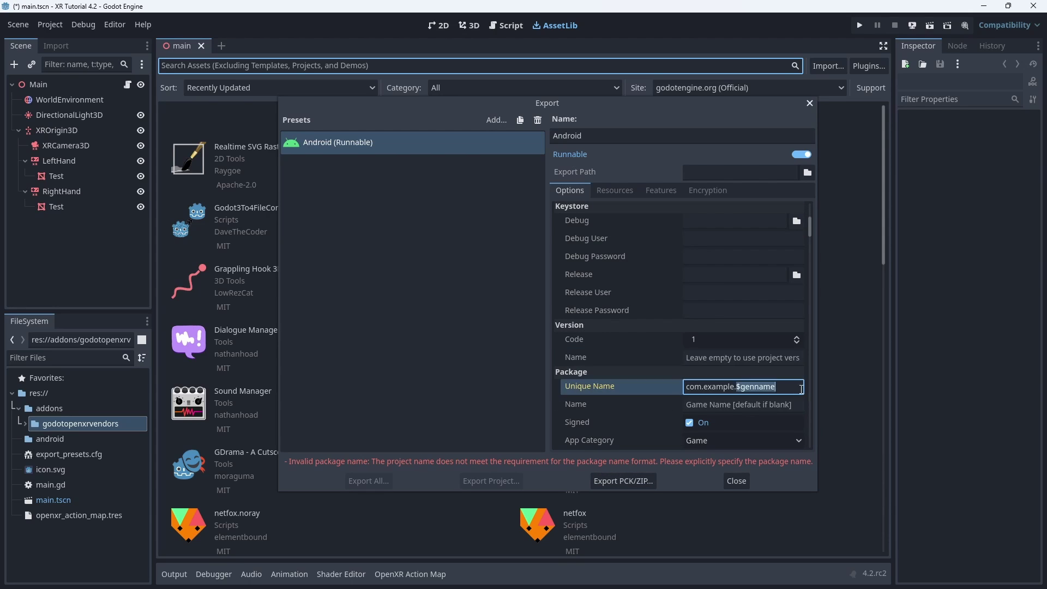
type("xrtu")
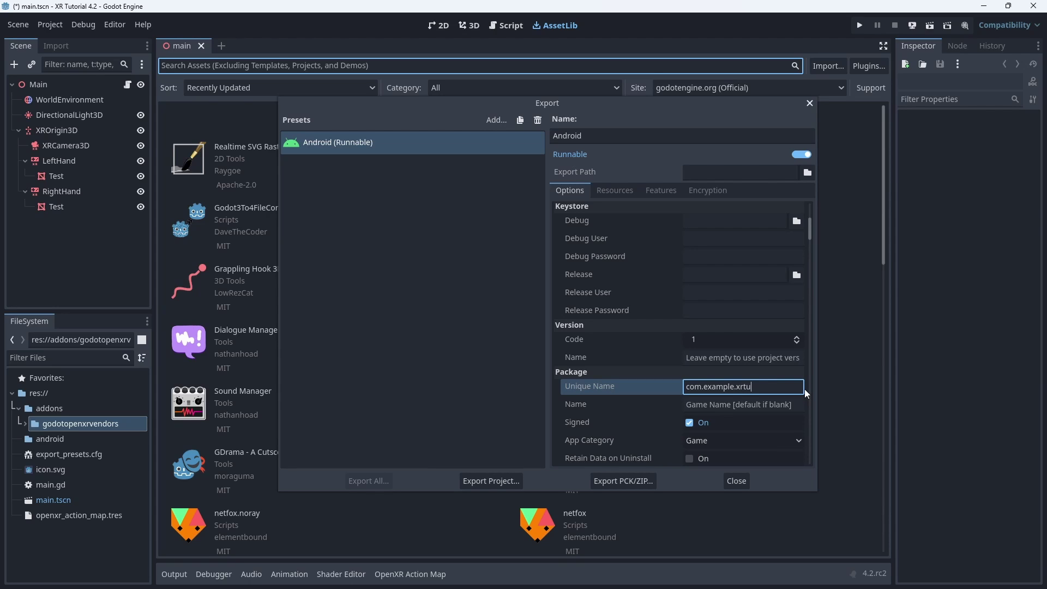
type("torial")
- Set XR Mode to OpenXR and enable the Meta plugin
scroll(764, 372, "down", 1)
scroll(764, 372, "down", 4)
scroll(763, 370, "down", 3)
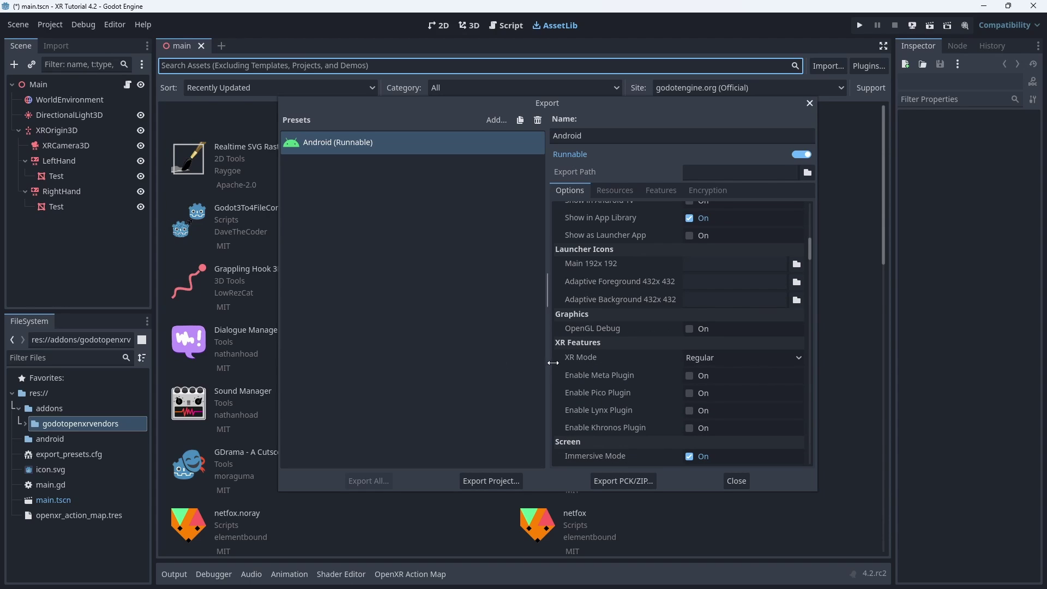
left_click(718, 358)
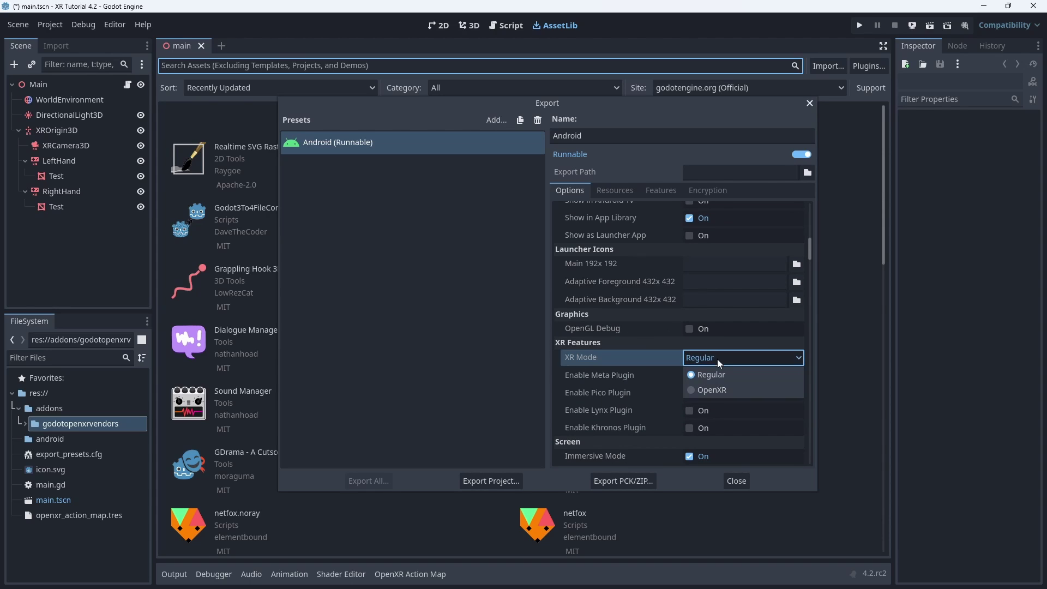
left_click(710, 391)
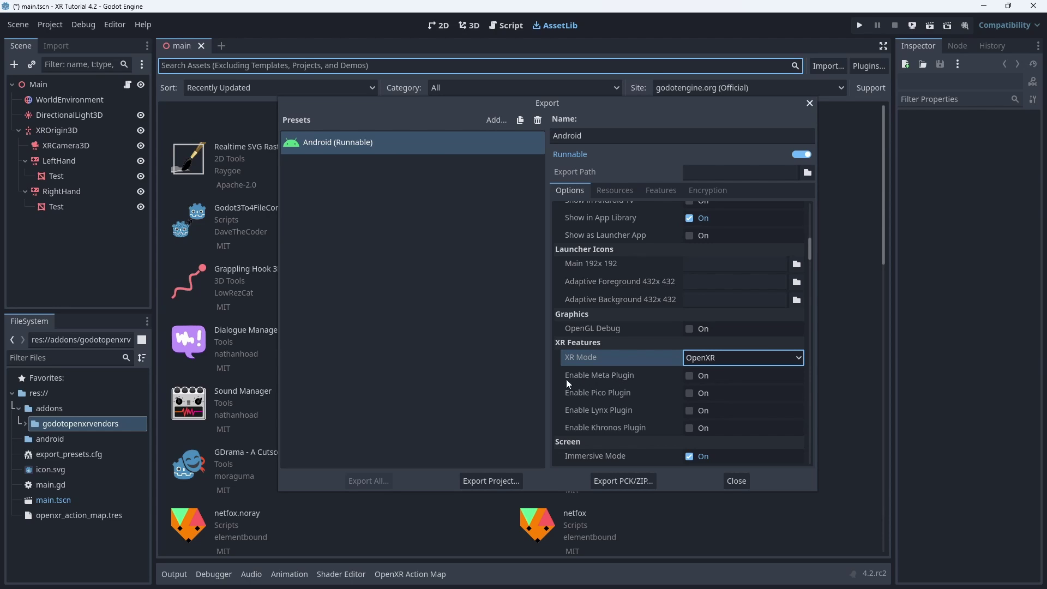
left_click(689, 374)
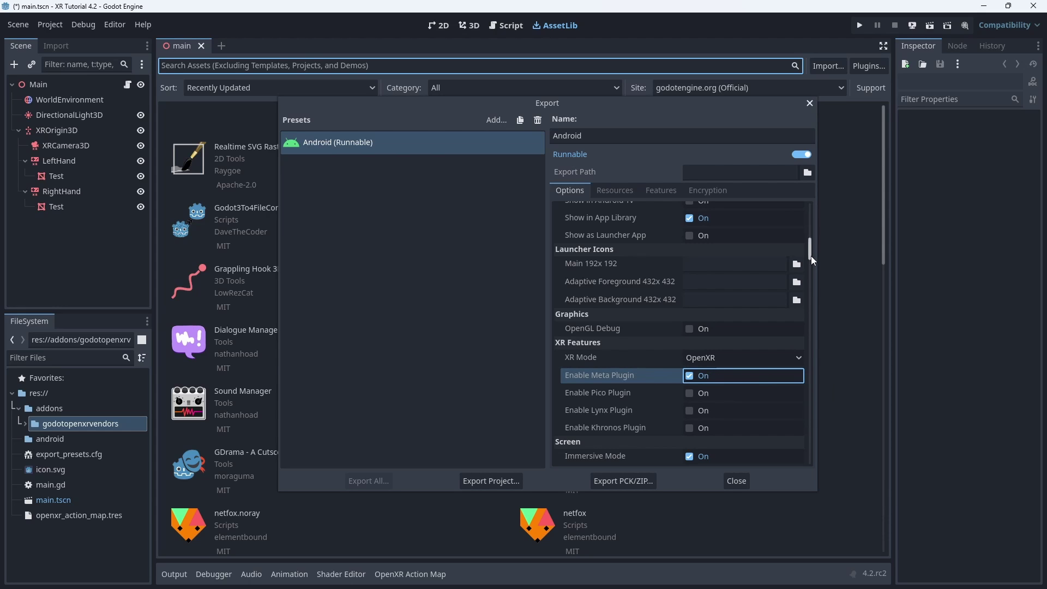
- Rename the preset to Quest
left_click_drag(811, 255, 807, 469)
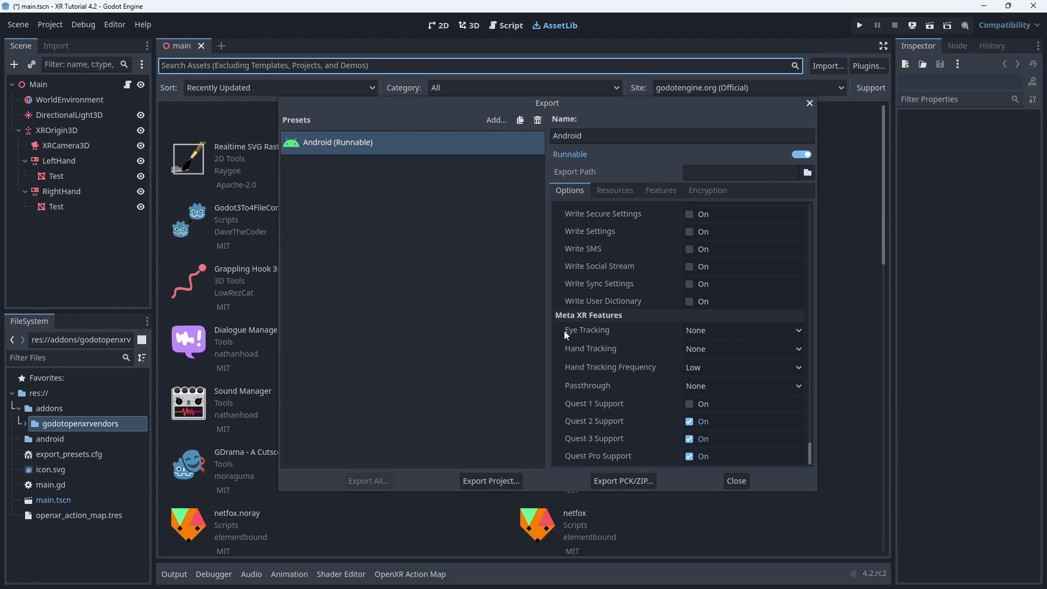
double_click(567, 136)
type("Quest")
key("Tab")
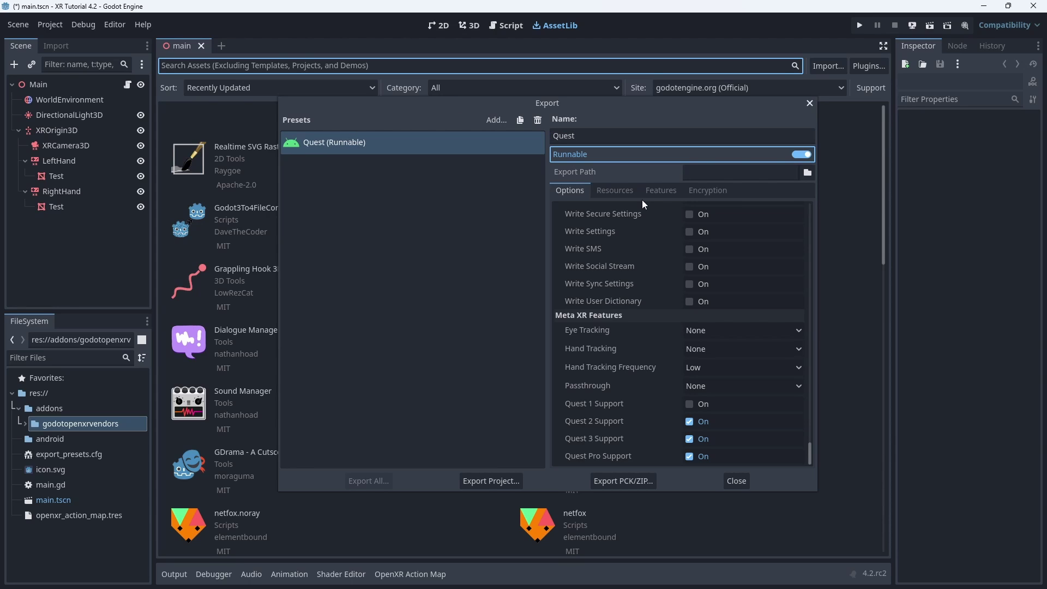
- Add another Android preset named Pico with Use Gradle Build on
left_click(489, 116)
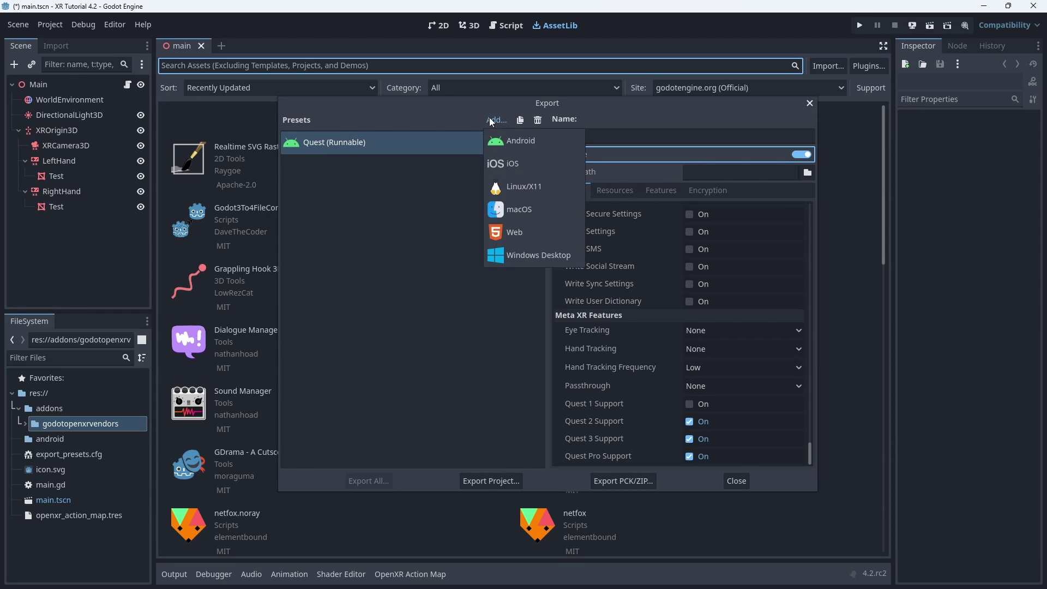
left_click(525, 142)
double_click(567, 135)
type("Pico")
left_click(691, 271)
- Change the Pico preset's package name to end in 'xrtutor' and set XR Mode to OpenXR
scroll(697, 296, "down", 5)
scroll(698, 296, "down", 1)
double_click(795, 294)
type("xrtutorial")
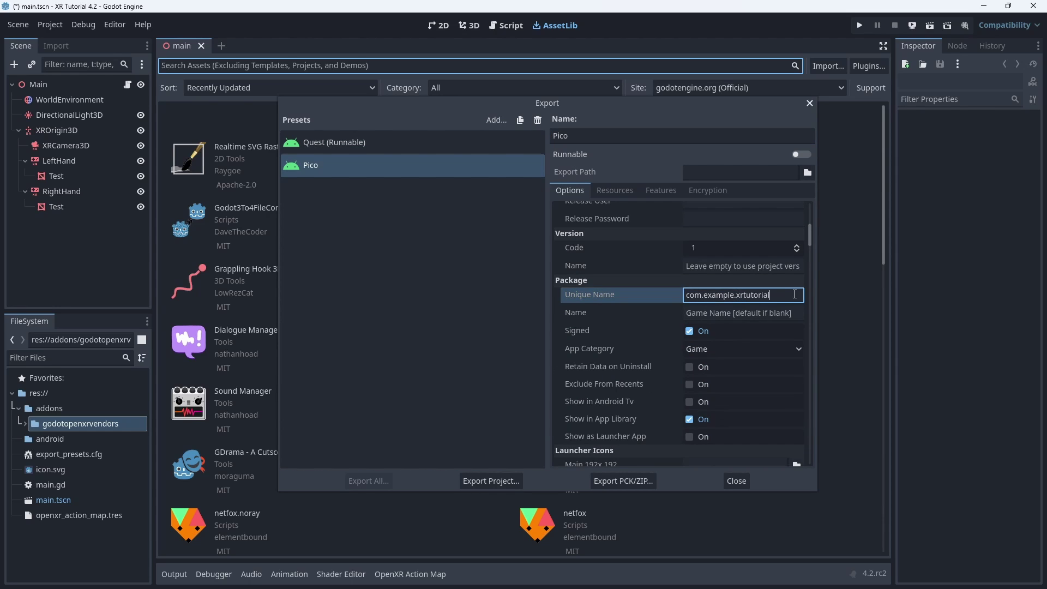
scroll(615, 329, "down", 5)
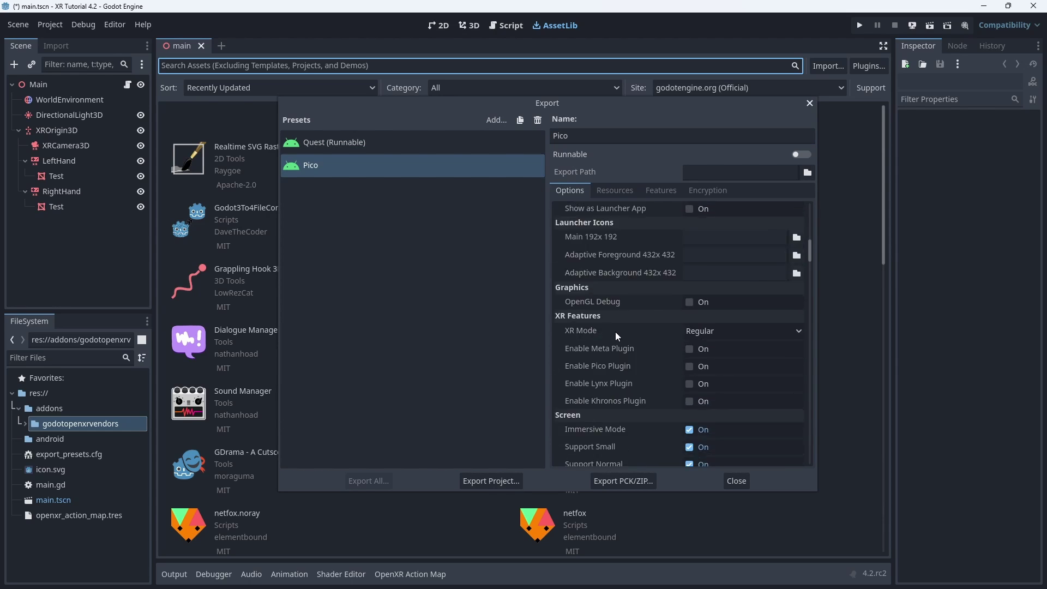
left_click(691, 331)
left_click(706, 363)
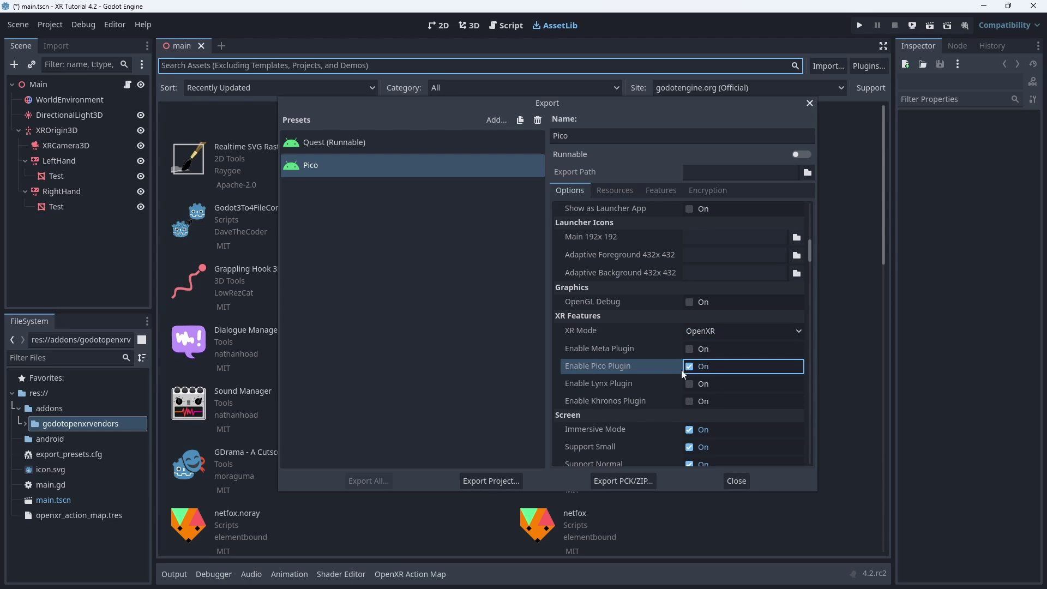
scroll(663, 370, "down", 10)
- Close the Export dialog, enable Deploy with Remote Debug, and run on the Oculus Quest 3
key("Escape")
left_click(87, 27)
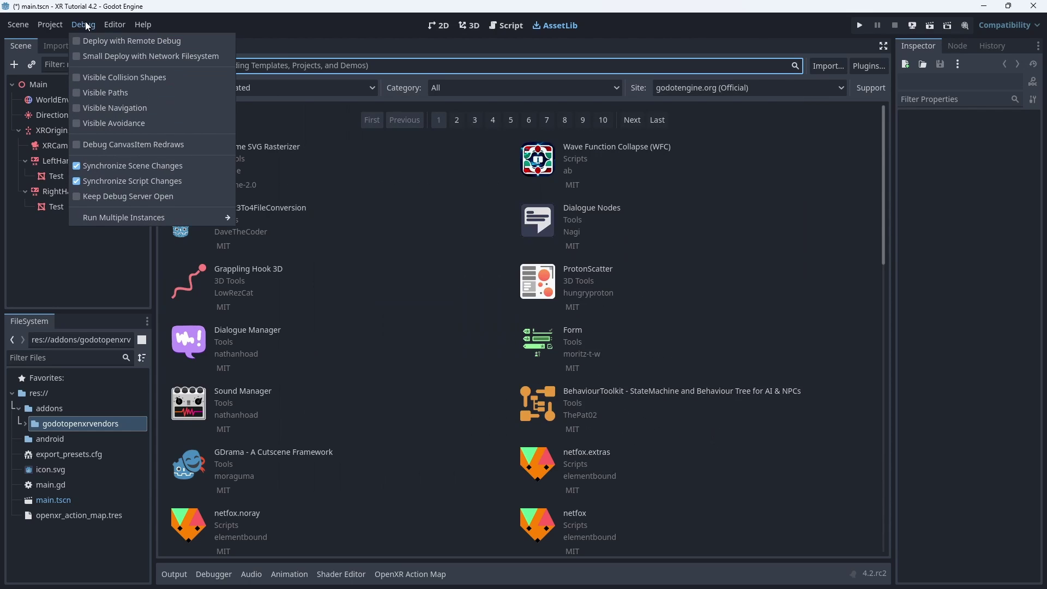
left_click(103, 39)
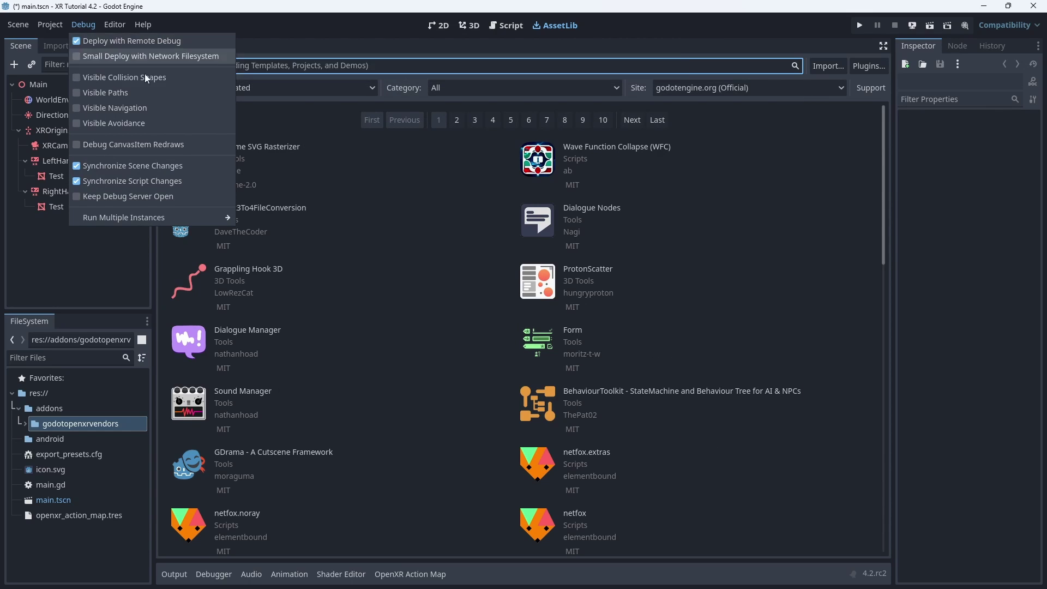
left_click(913, 27)
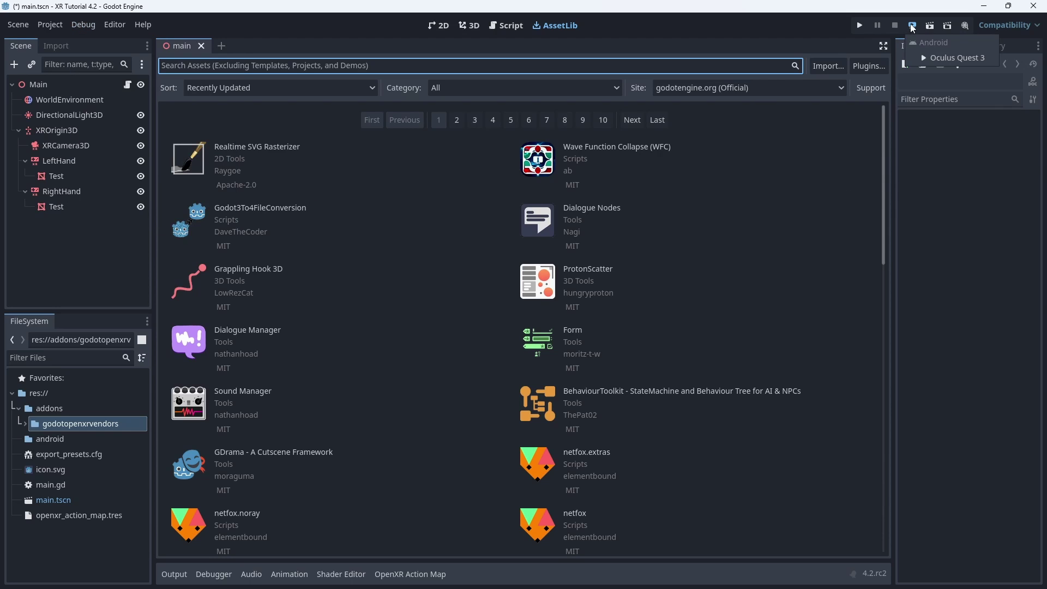
left_click(925, 57)
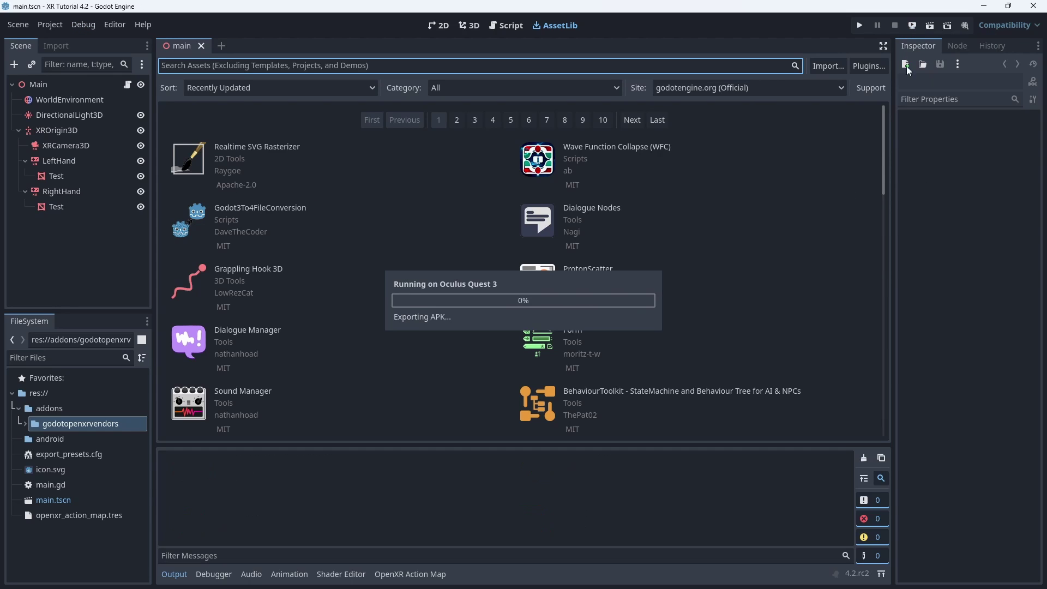